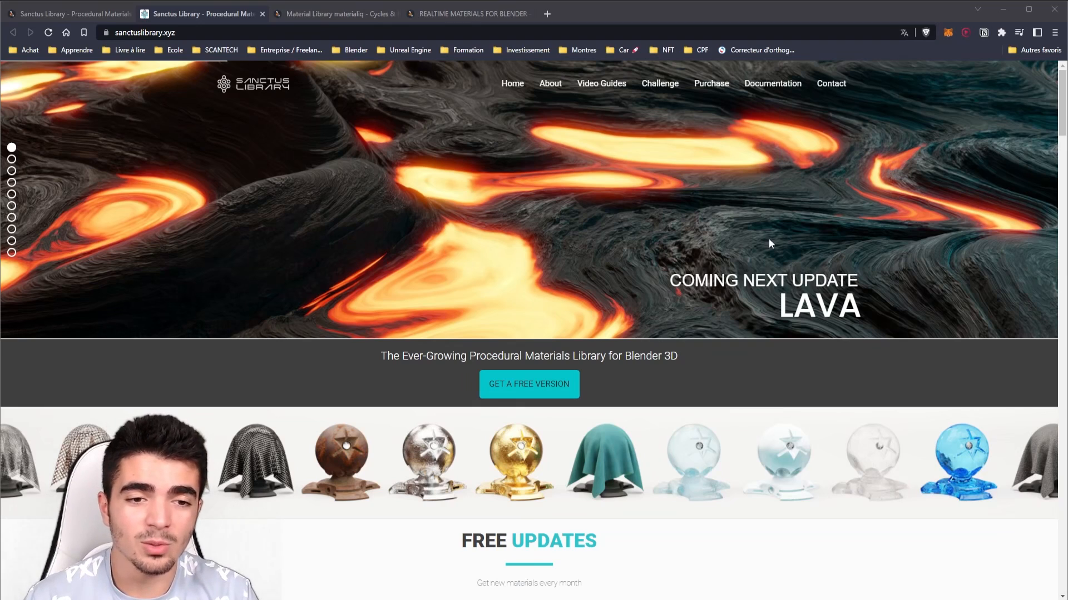
# Look through the upcoming-update banner slides on the Sanctus Library website, including Concrete Plates
pyautogui.click(671, 283)
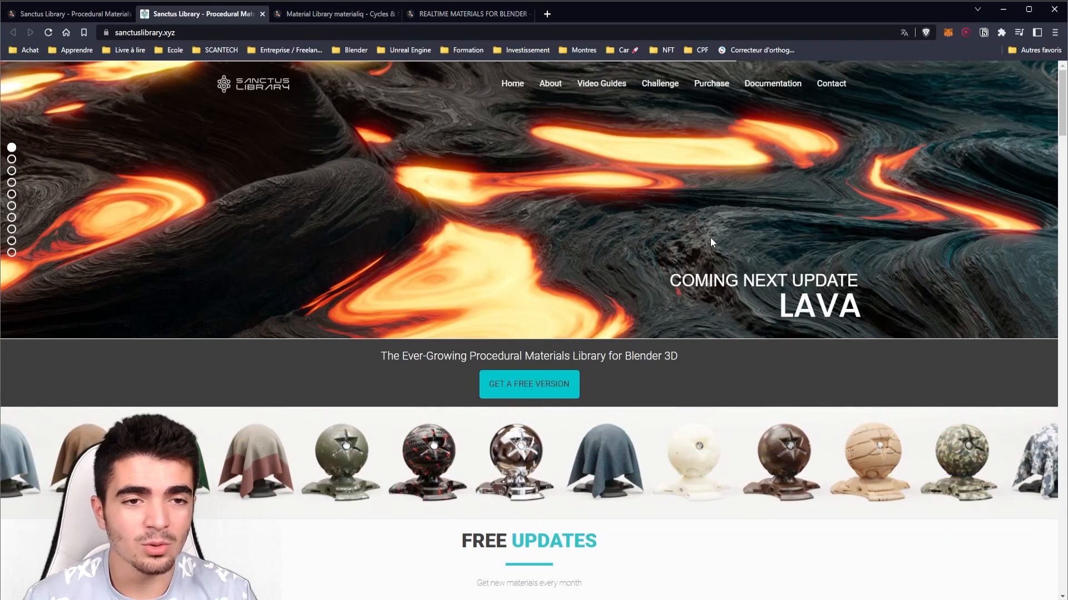
pyautogui.click(11, 160)
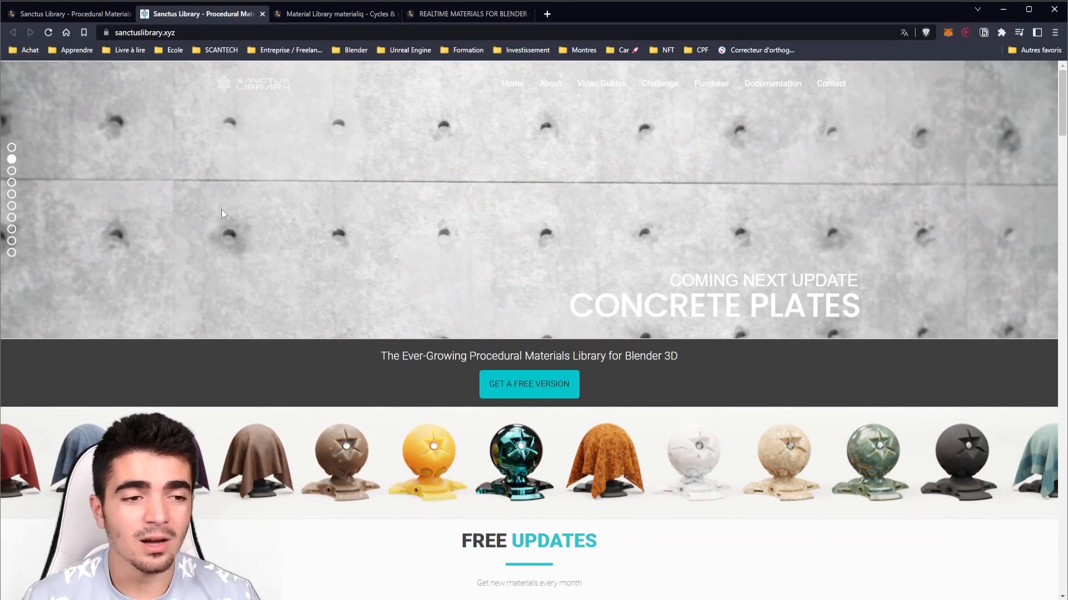
pyautogui.click(12, 147)
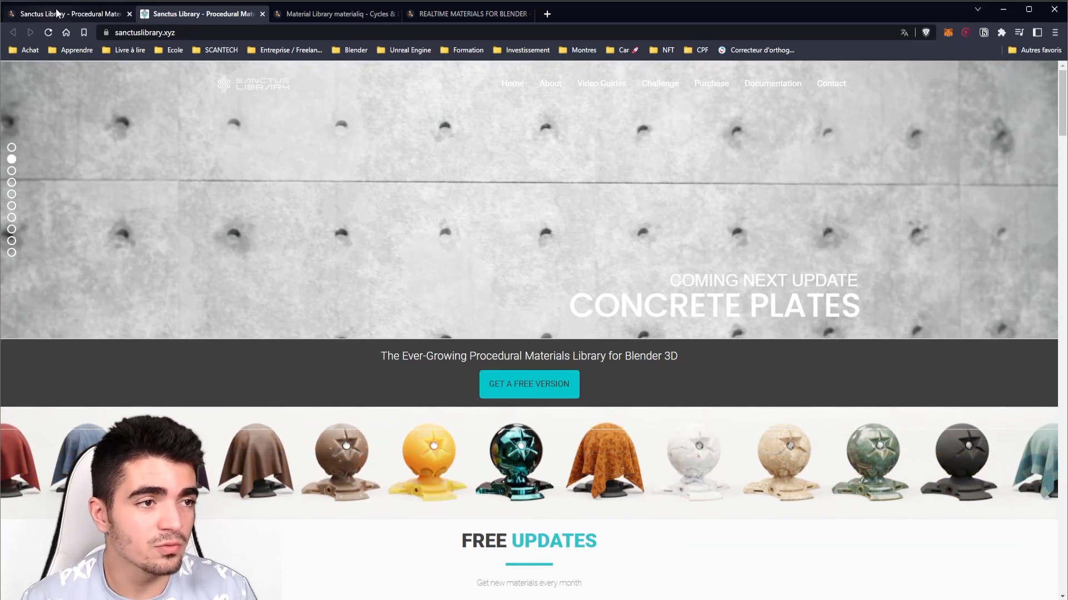
# Choose the $0 Sanctus Library Lite version on the add-on's Blender Market product page
pyautogui.click(73, 14)
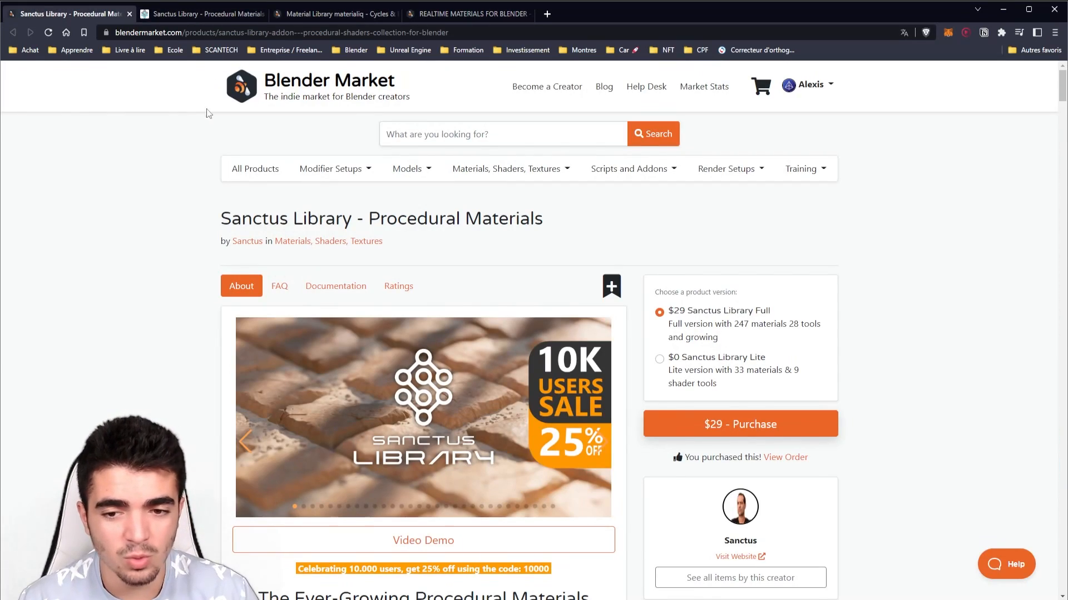
pyautogui.click(696, 361)
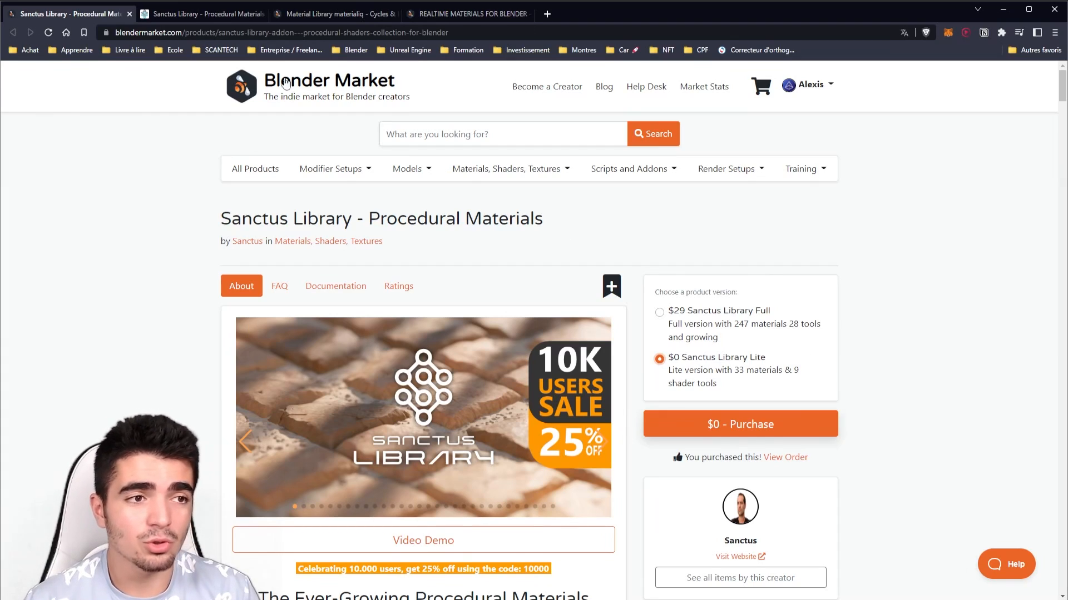
# Return to the Sanctus Library website and review its section on high quality procedural materials
pyautogui.click(203, 13)
pyautogui.scroll(-5, 582, 263)
pyautogui.scroll(-6, 582, 259)
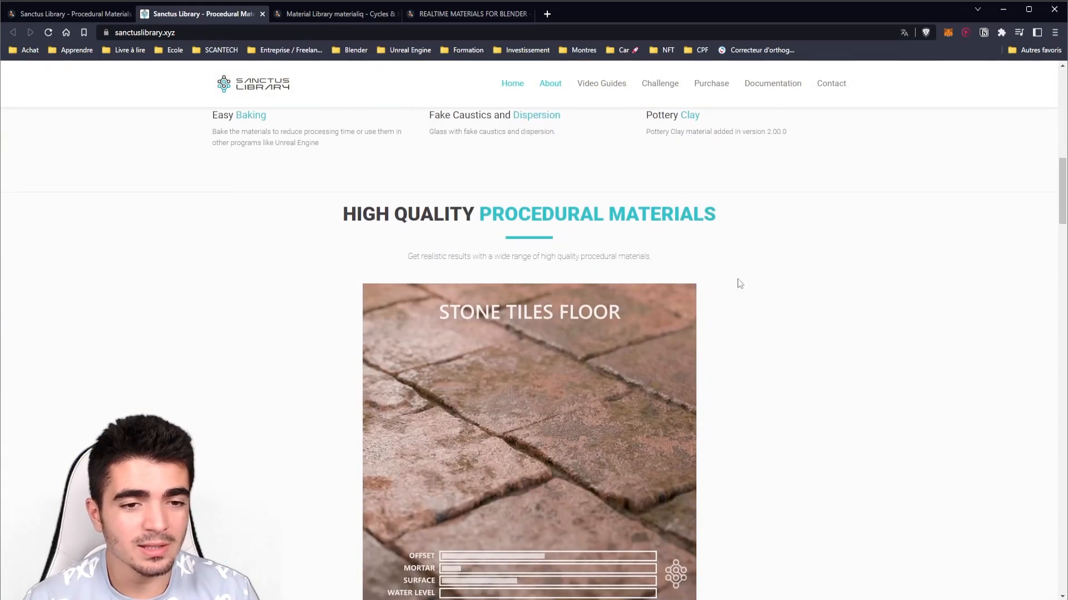
pyautogui.middleClick(808, 422)
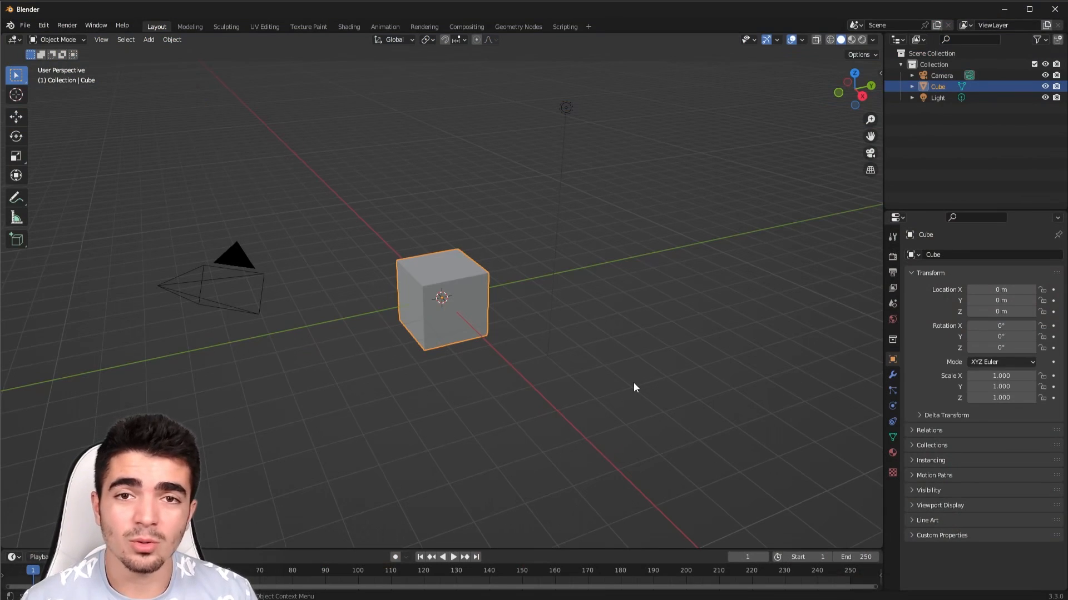
# Switch to Blender and set the Cycles render devices to OptiX in the system preferences
pyautogui.click(40, 26)
pyautogui.click(80, 185)
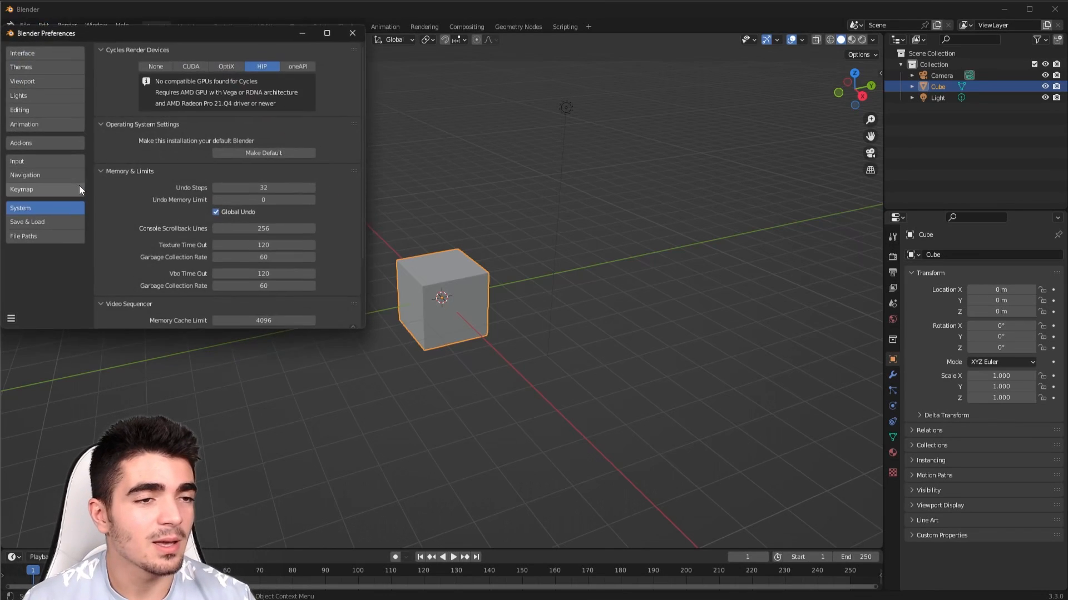
pyautogui.click(226, 67)
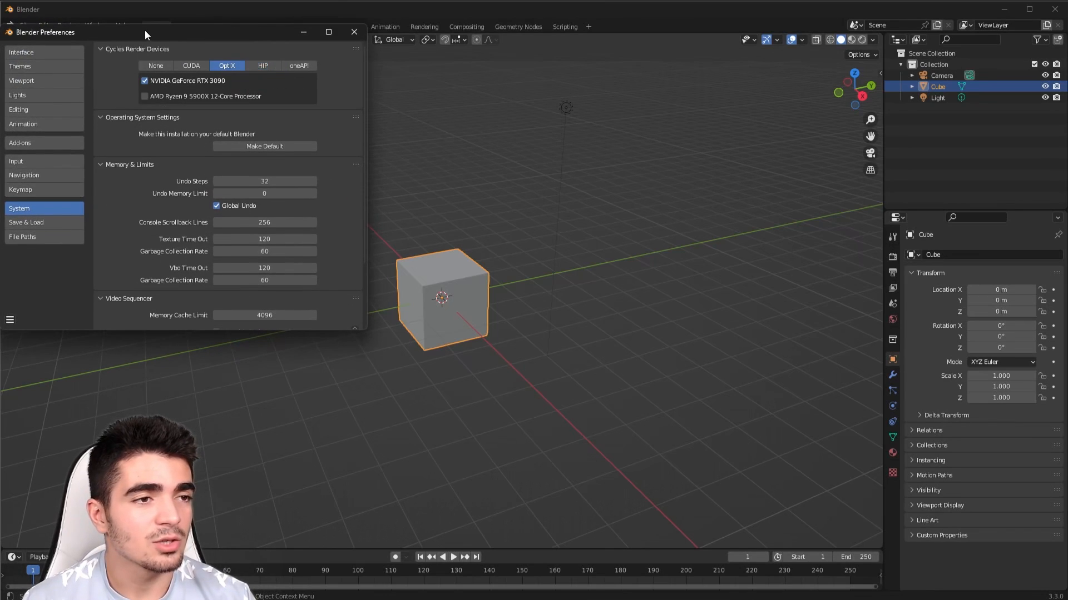
# Install the add-on from the file Sanctus-Library_v2.0.2.zip through the add-on preferences
pyautogui.moveTo(145, 30); pyautogui.dragTo(378, 83)
pyautogui.click(282, 196)
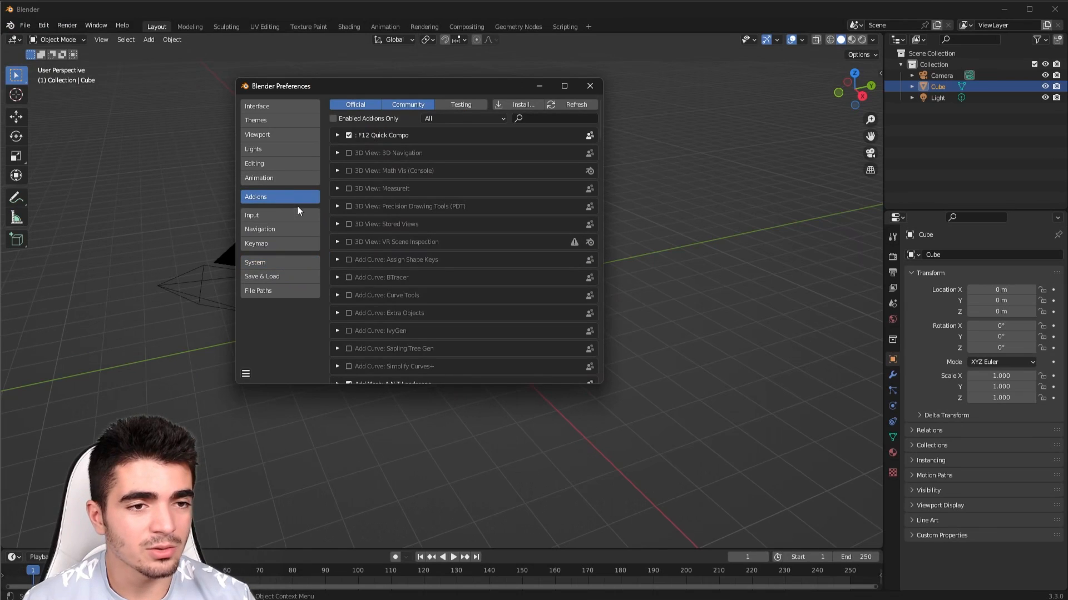
pyautogui.click(516, 104)
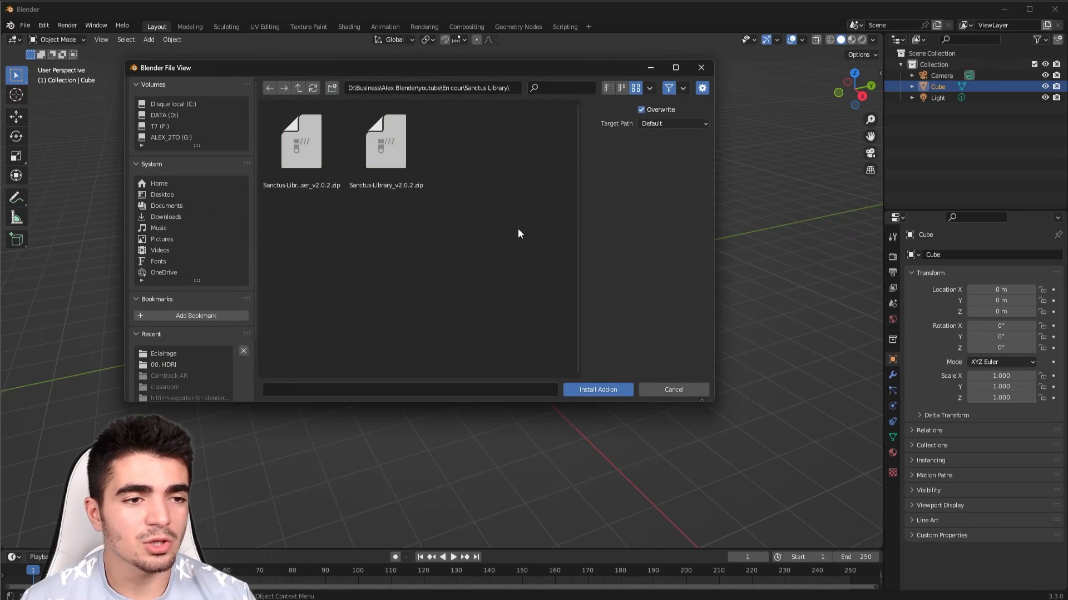
pyautogui.click(401, 155)
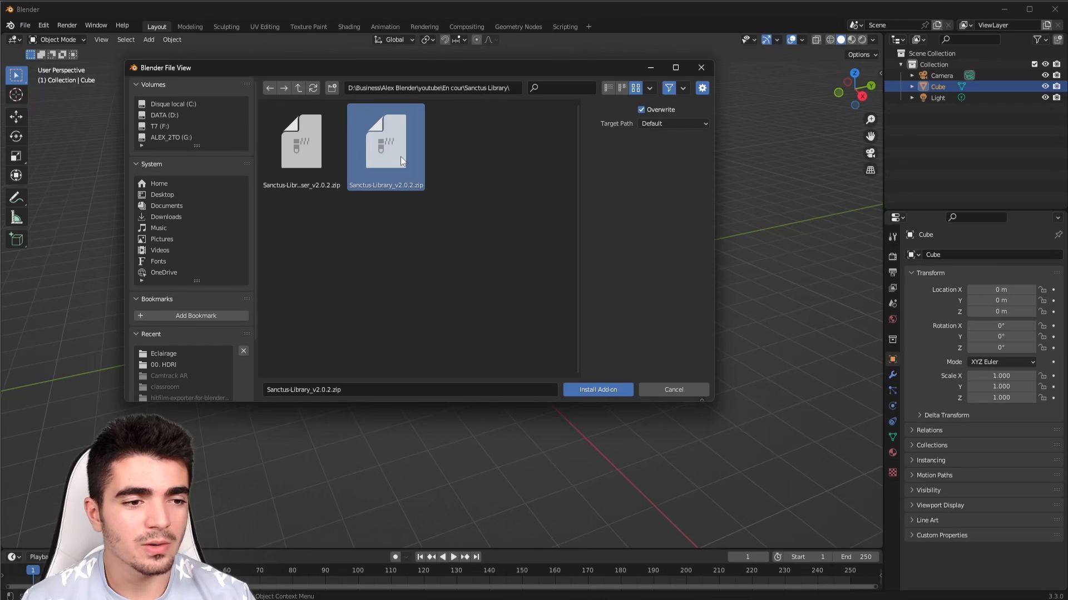
pyautogui.click(583, 388)
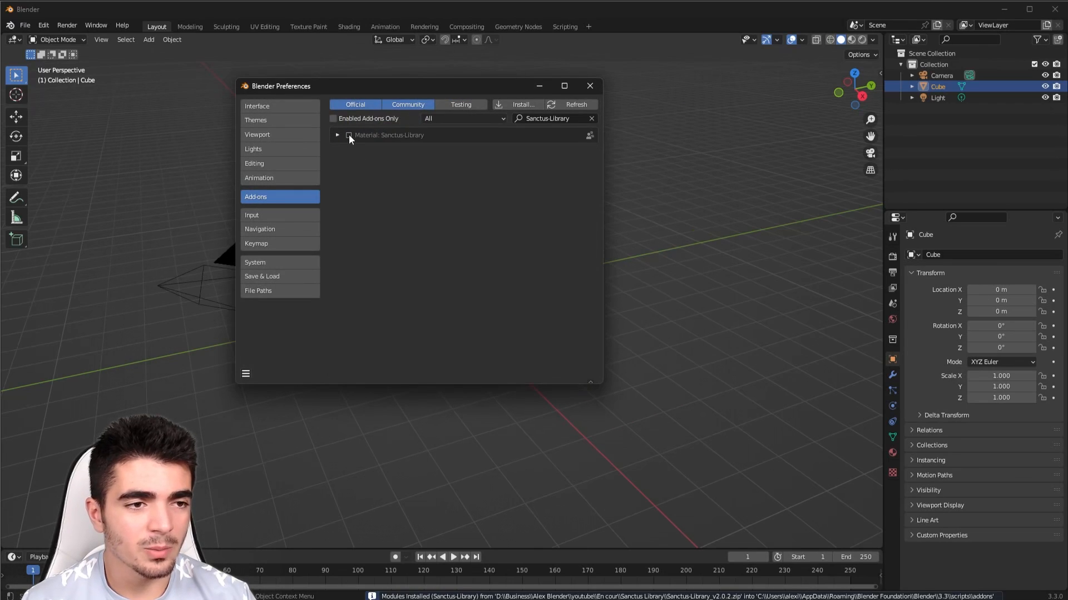
# Enable the Material: Sanctus-Library add-on, update Pillow in its settings and close the preferences
pyautogui.click(349, 135)
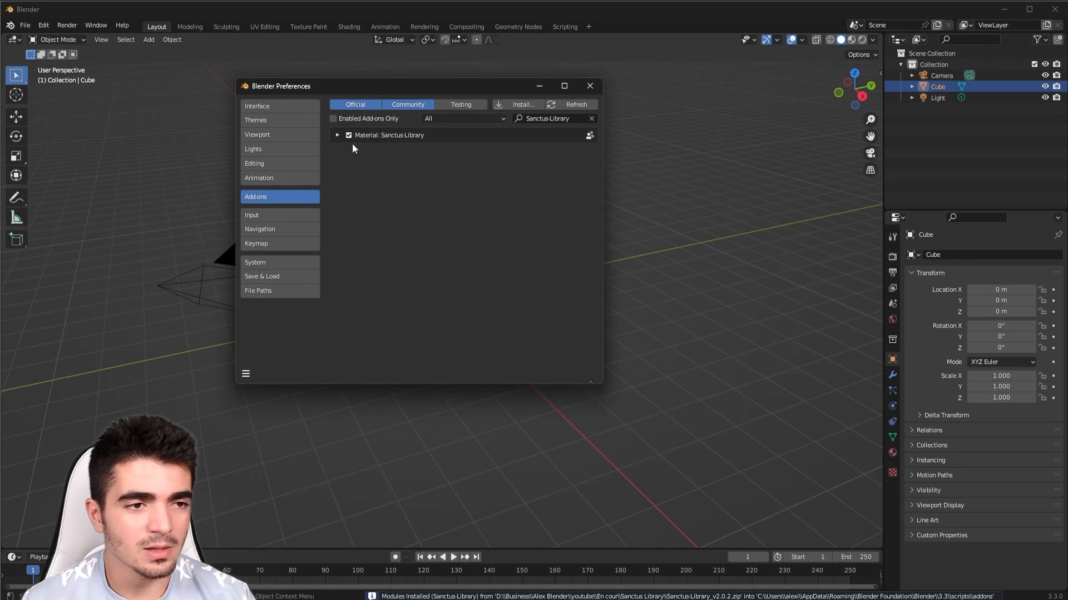
pyautogui.click(335, 136)
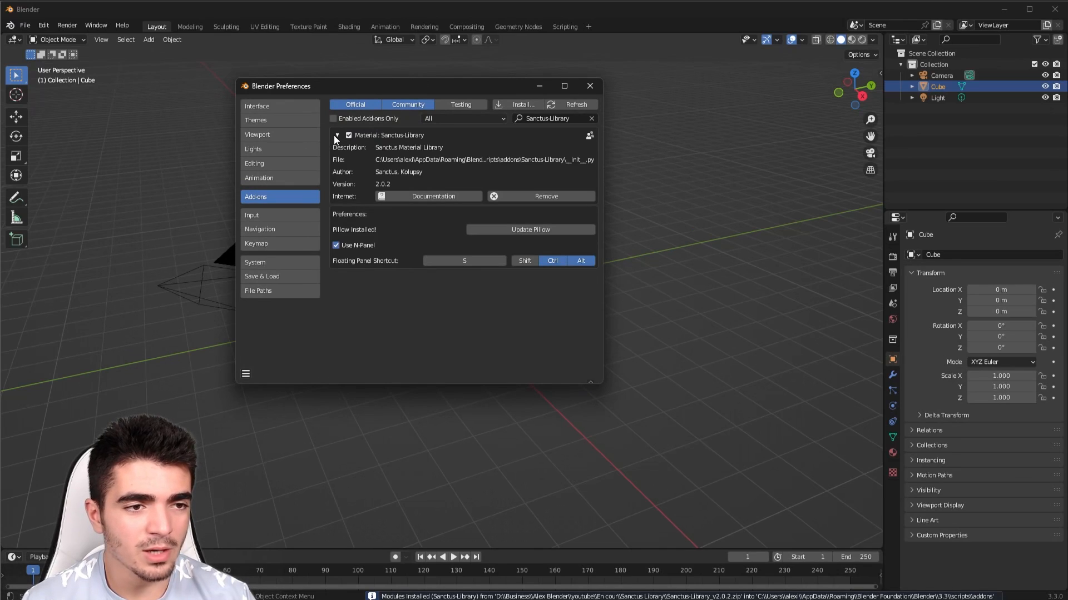
pyautogui.click(509, 229)
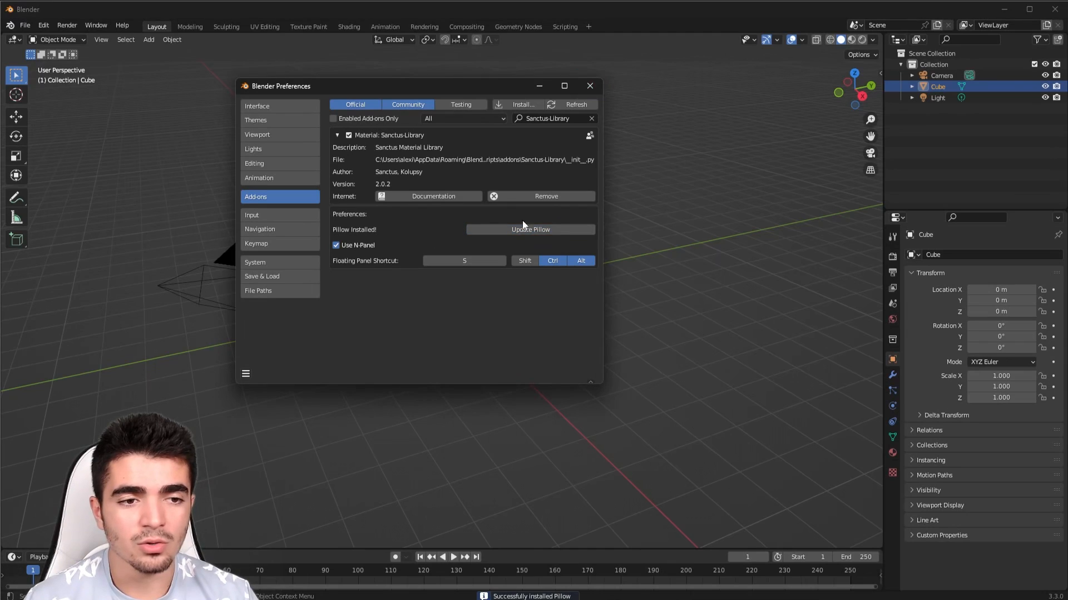
pyautogui.click(589, 86)
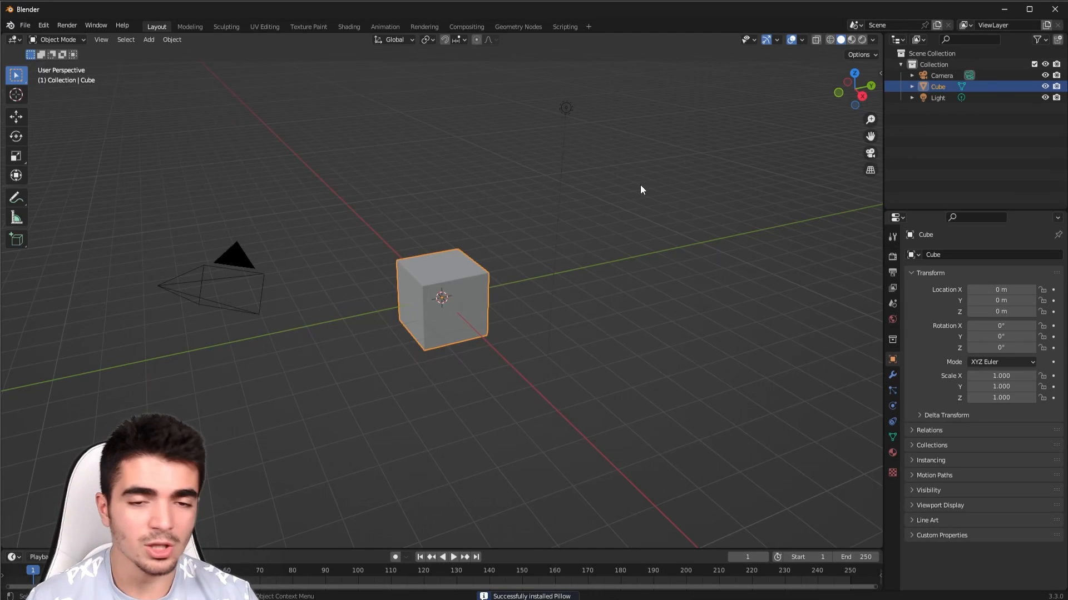
# Show the Sanctus Library panel in the 3D viewport's sidebar and view its Buildings material previews
pyautogui.press('n')
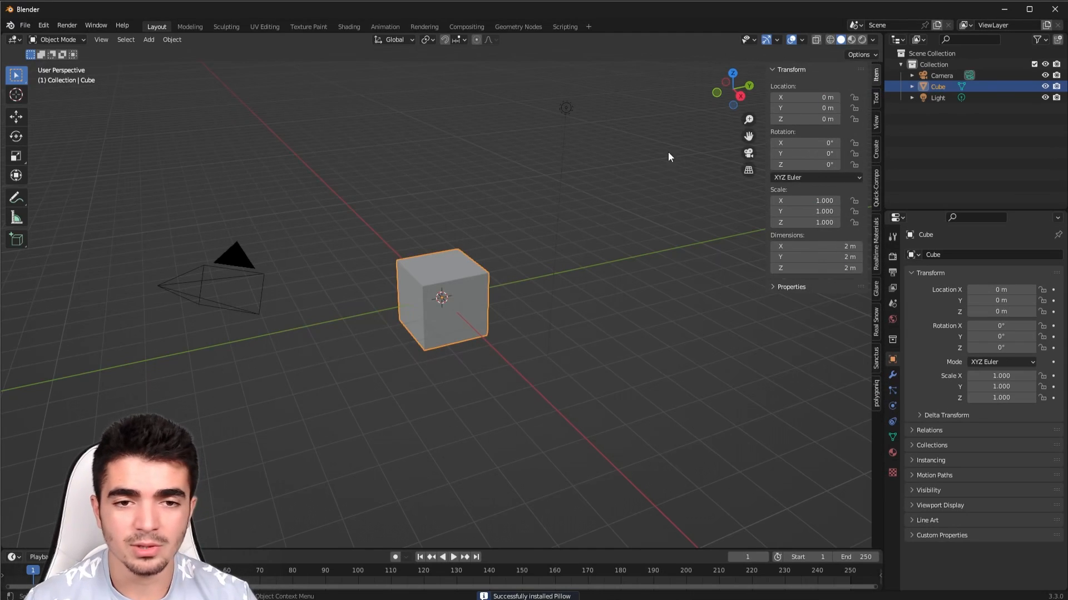
pyautogui.click(879, 359)
pyautogui.click(827, 175)
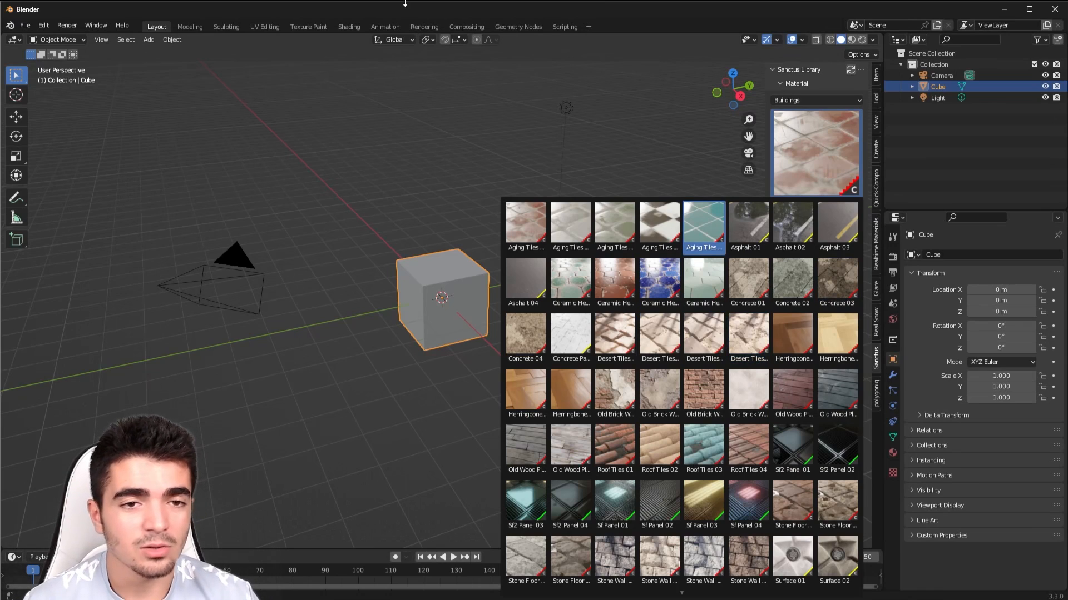
# Set the Sanctus-Library add-on's floating panel shortcut to Shift+Alt+Z with Use N-Panel enabled, and close the preferences
pyautogui.click(44, 25)
pyautogui.click(59, 184)
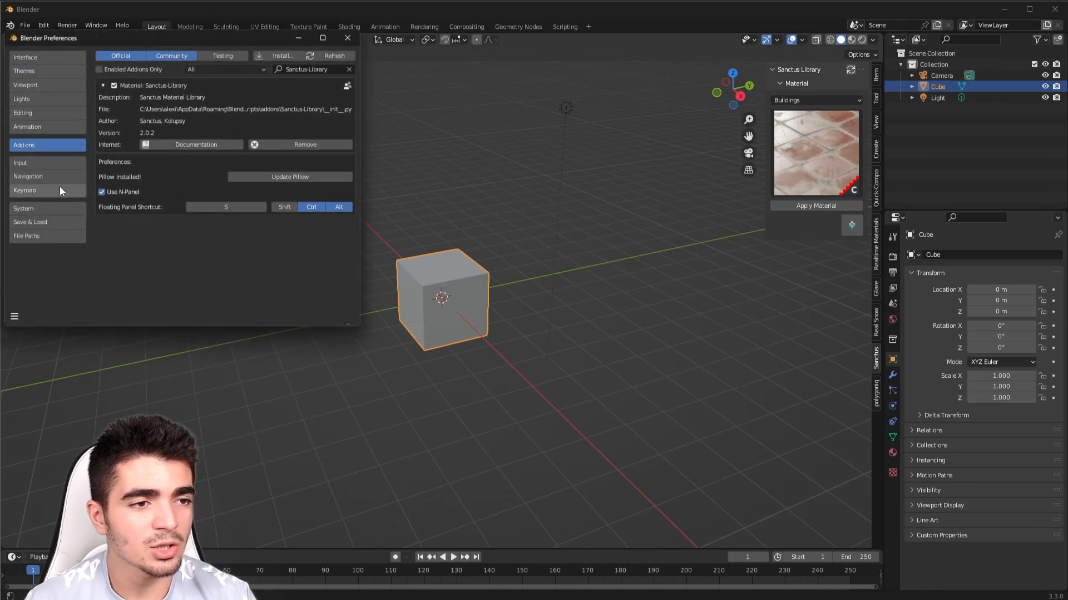
pyautogui.moveTo(239, 35); pyautogui.dragTo(541, 127)
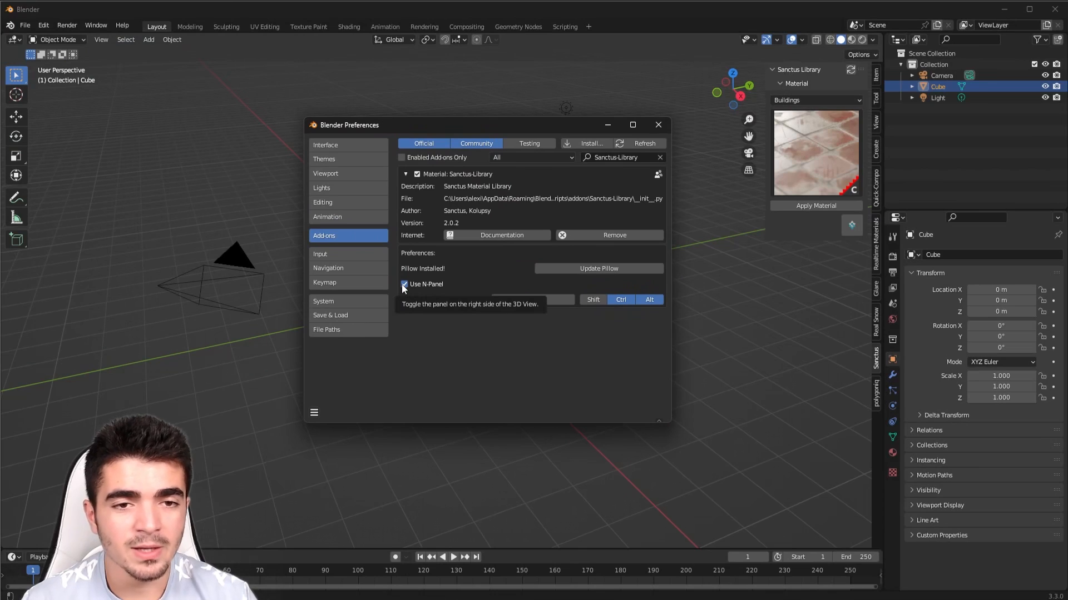
pyautogui.click(402, 284)
pyautogui.click(402, 283)
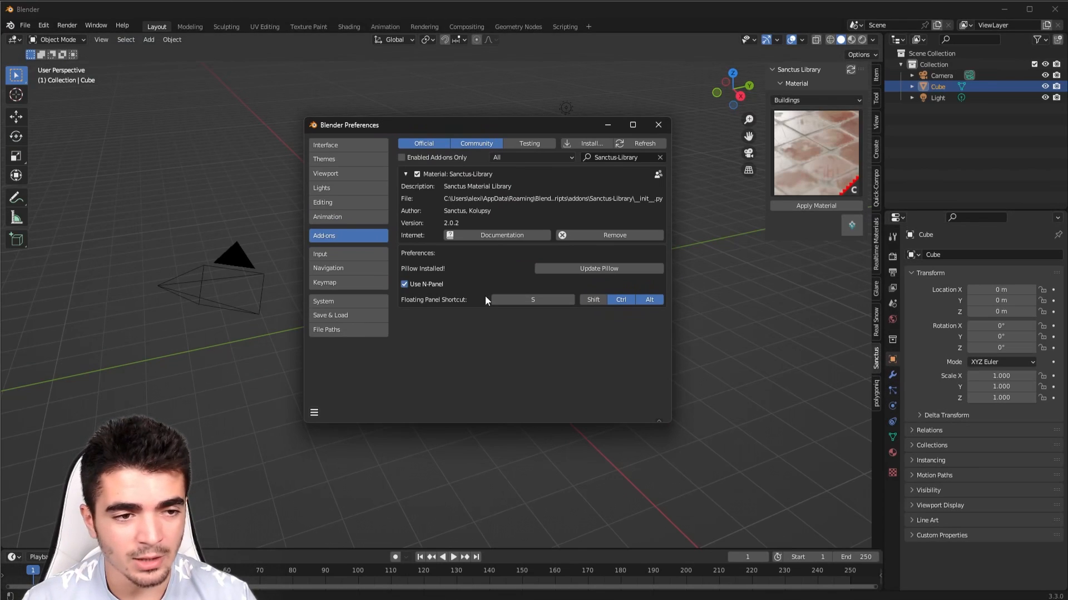
pyautogui.click(440, 283)
pyautogui.click(438, 285)
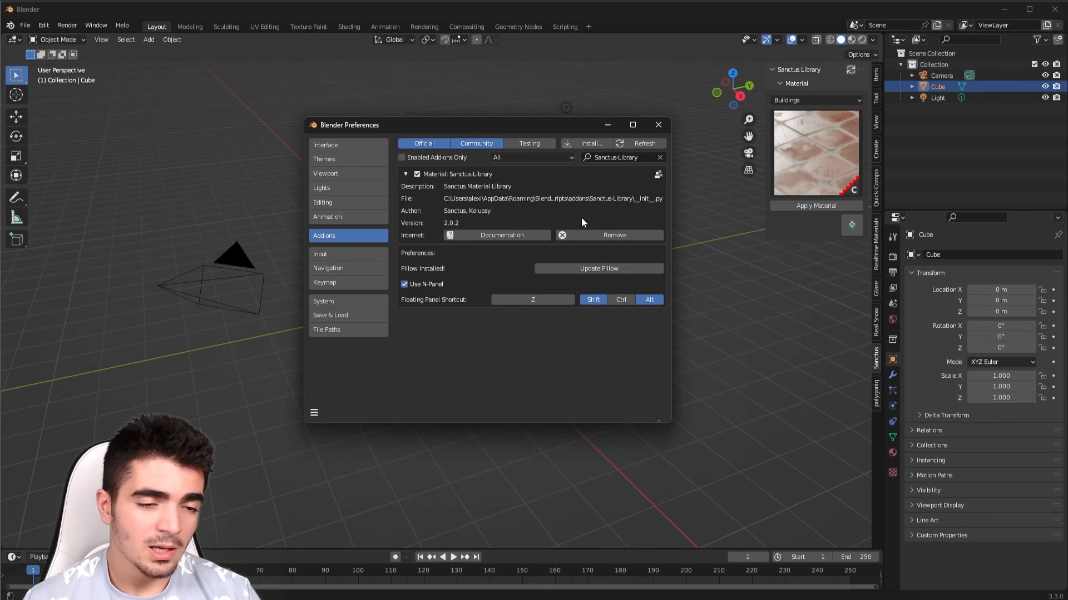
pyautogui.click(658, 125)
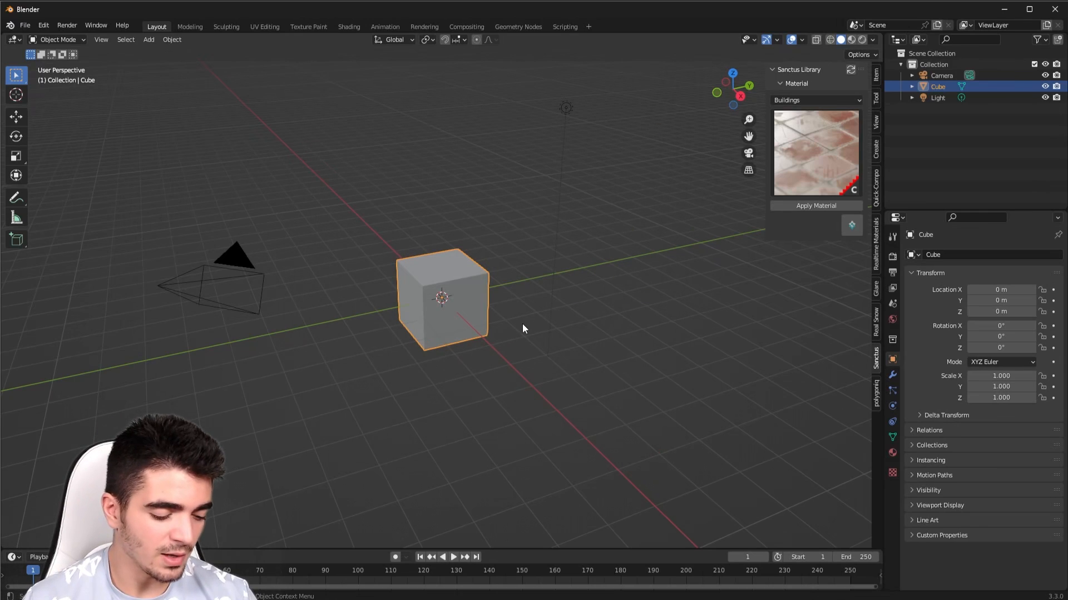
# Test the Sanctus Library floating panel by bringing it up over the 3D viewport, then dismiss it
pyautogui.hotkey('shift', 'q')
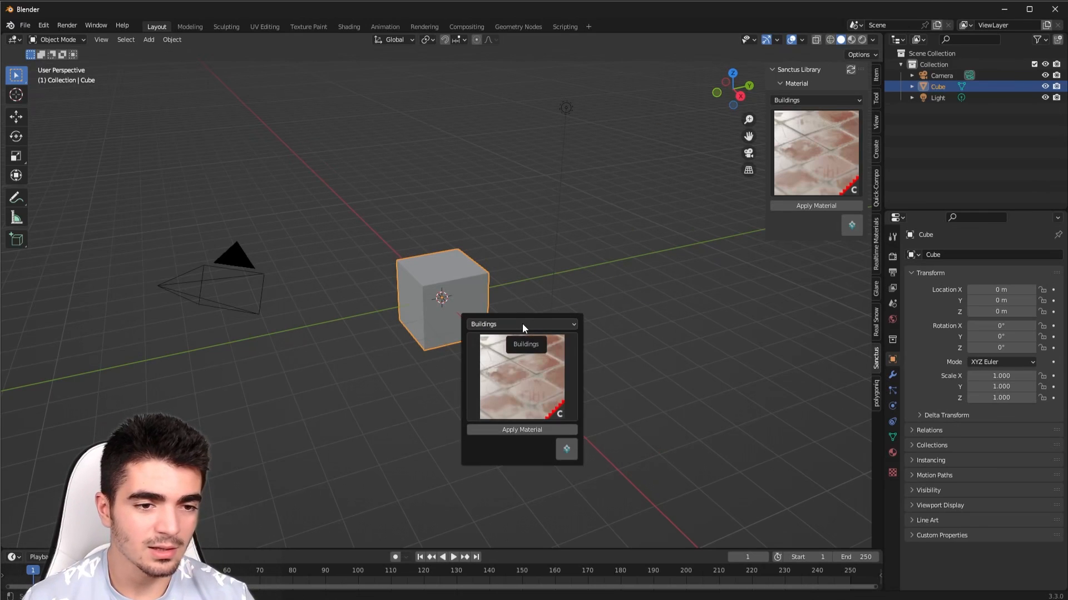
pyautogui.hotkey('shift', 'q')
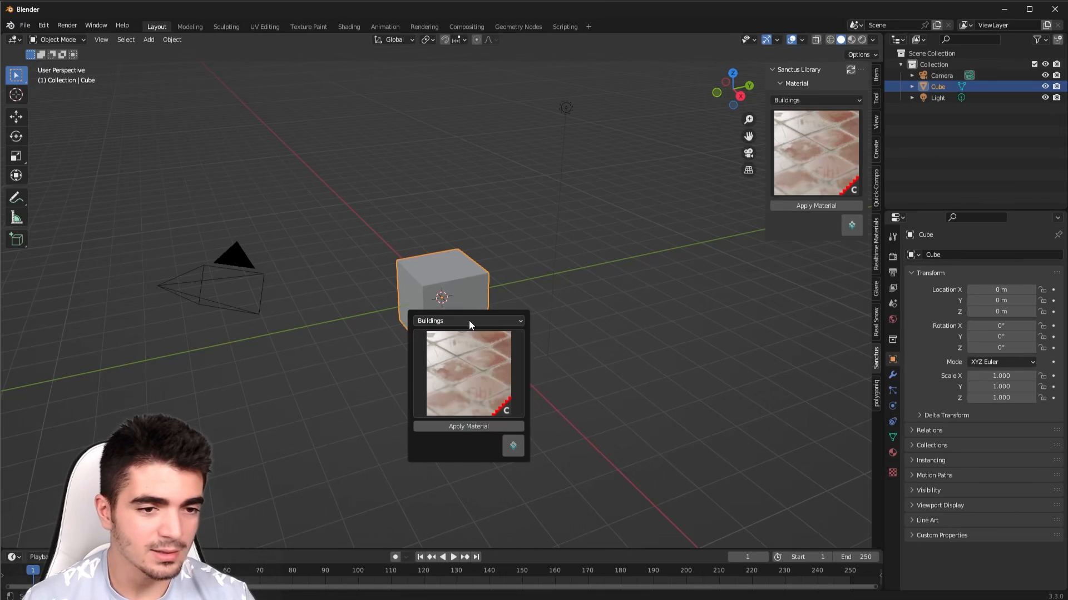
pyautogui.click(456, 356)
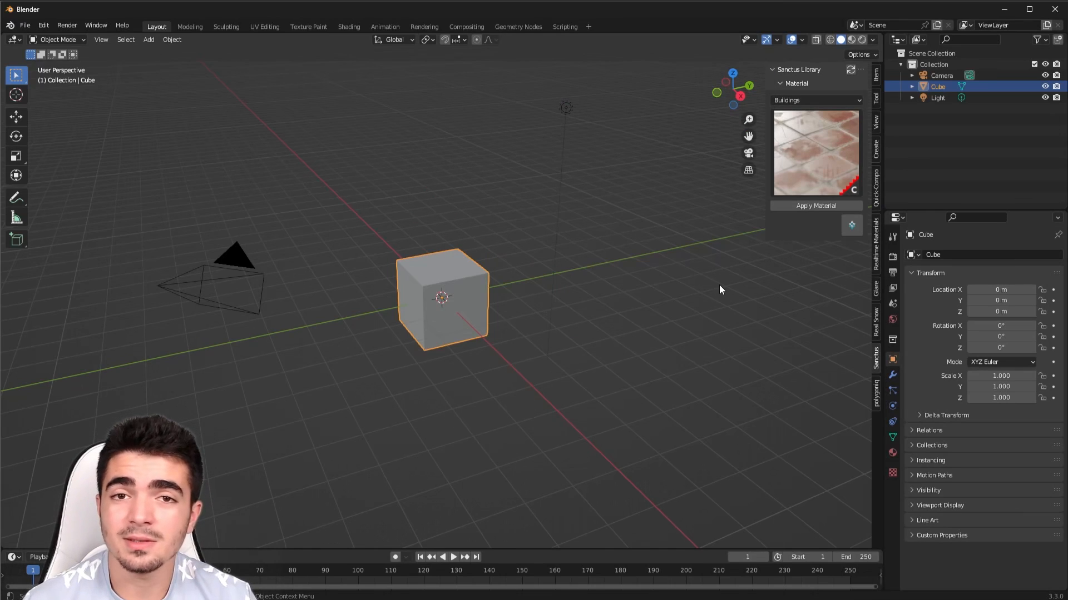
# Browse the available materials in the Buildings, Fabrics and Glass categories of the Sanctus Library
pyautogui.click(796, 100)
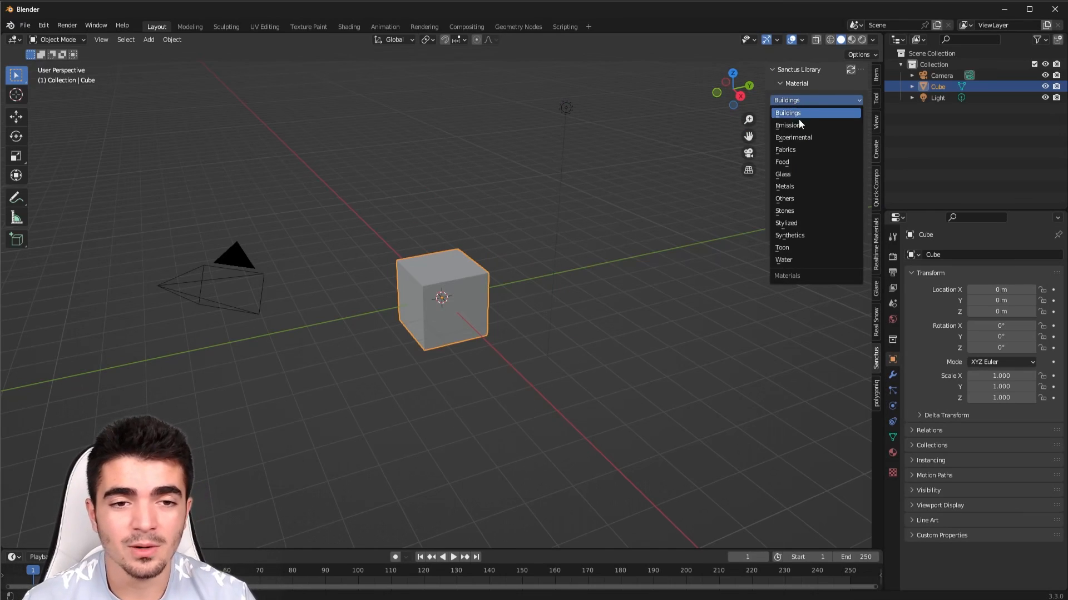
pyautogui.click(819, 112)
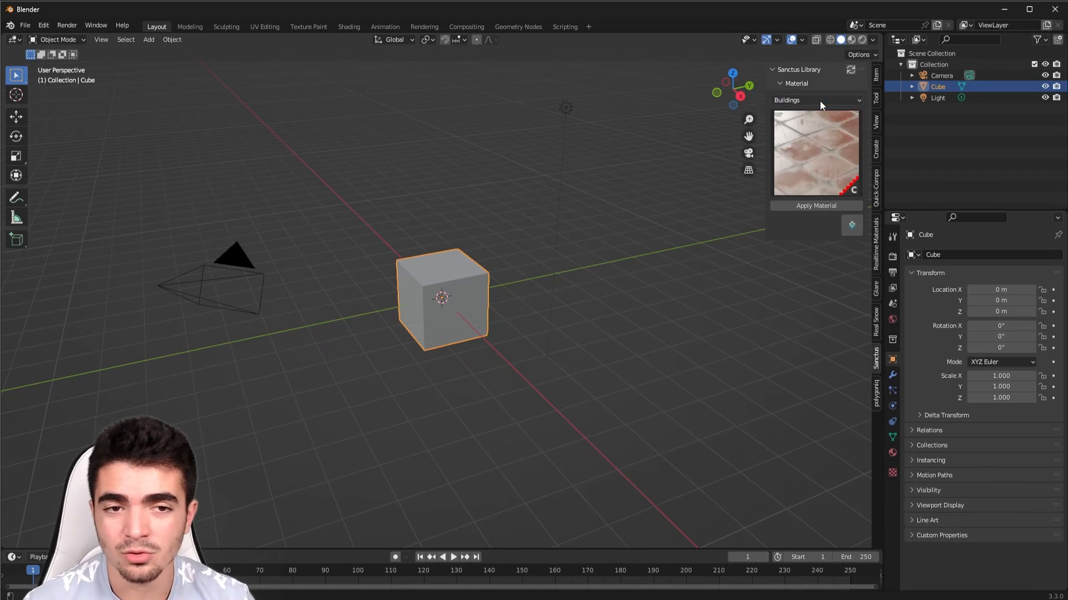
pyautogui.click(824, 135)
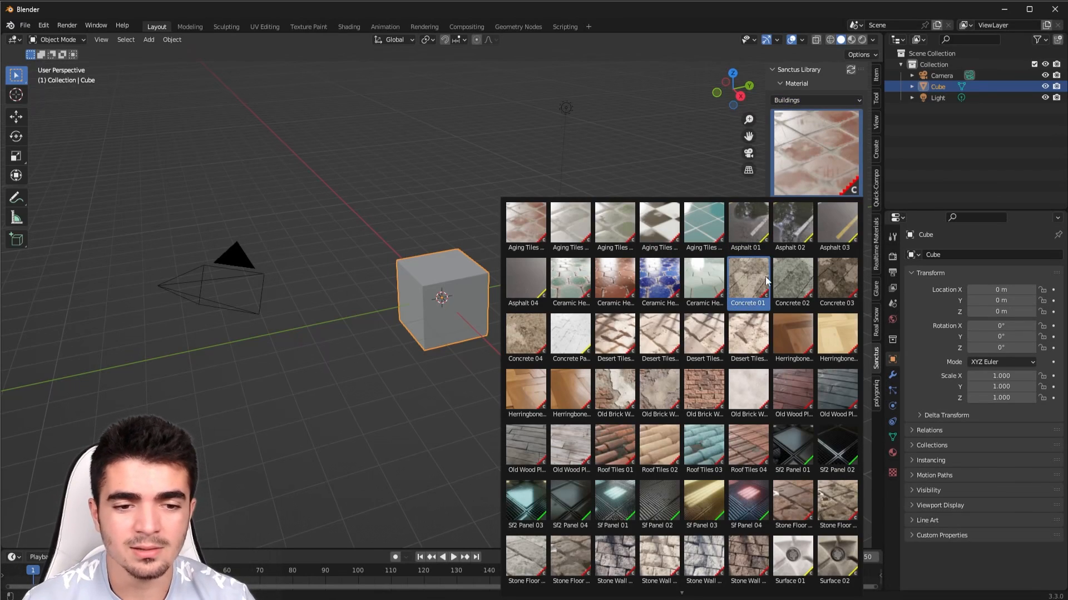
pyautogui.click(815, 99)
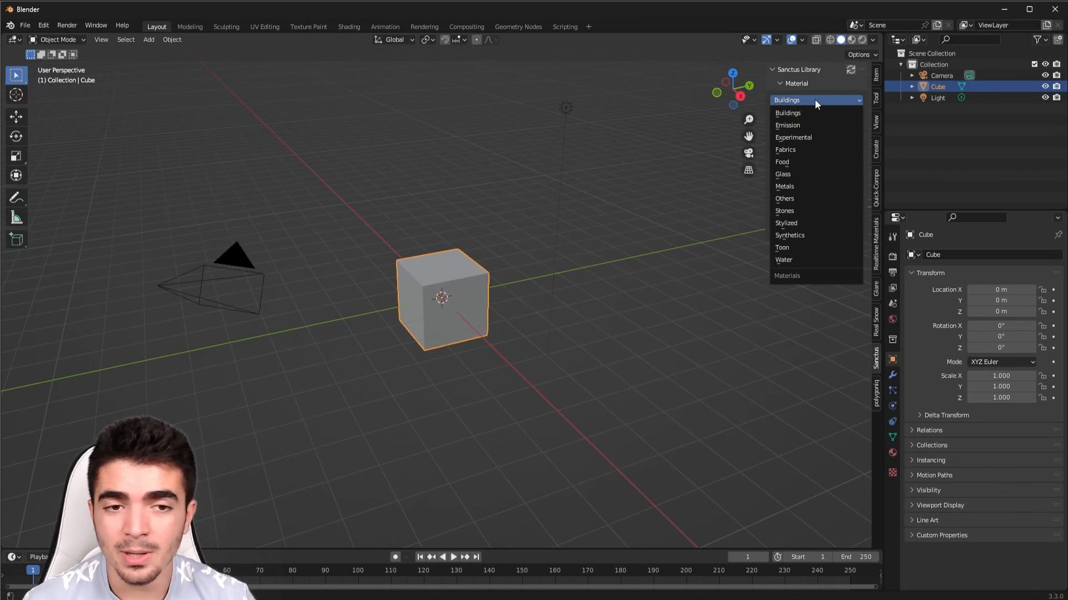
pyautogui.click(805, 150)
pyautogui.click(810, 143)
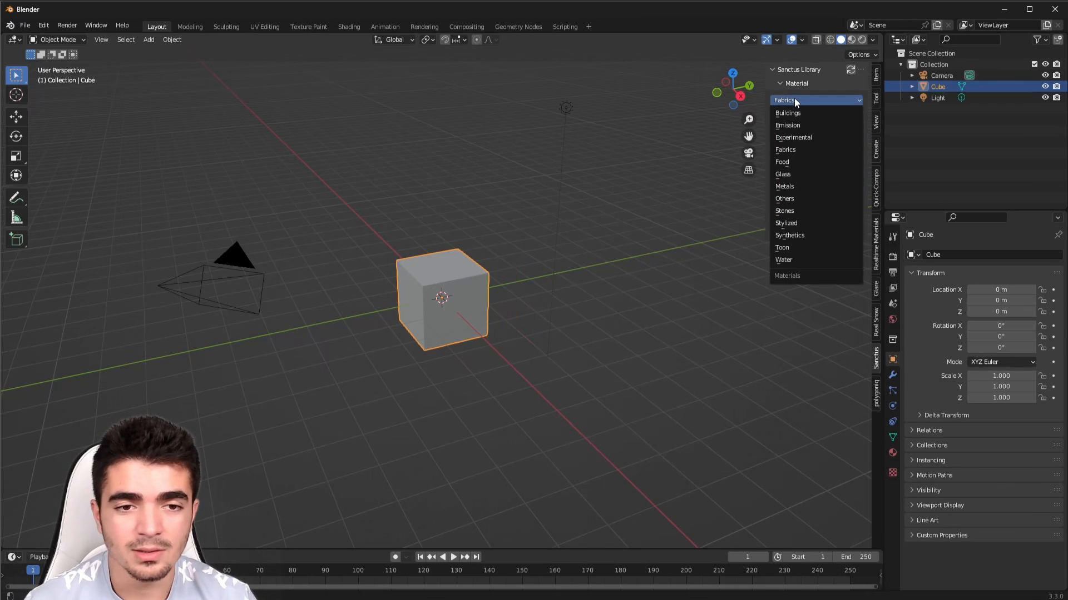
pyautogui.click(795, 175)
pyautogui.click(801, 151)
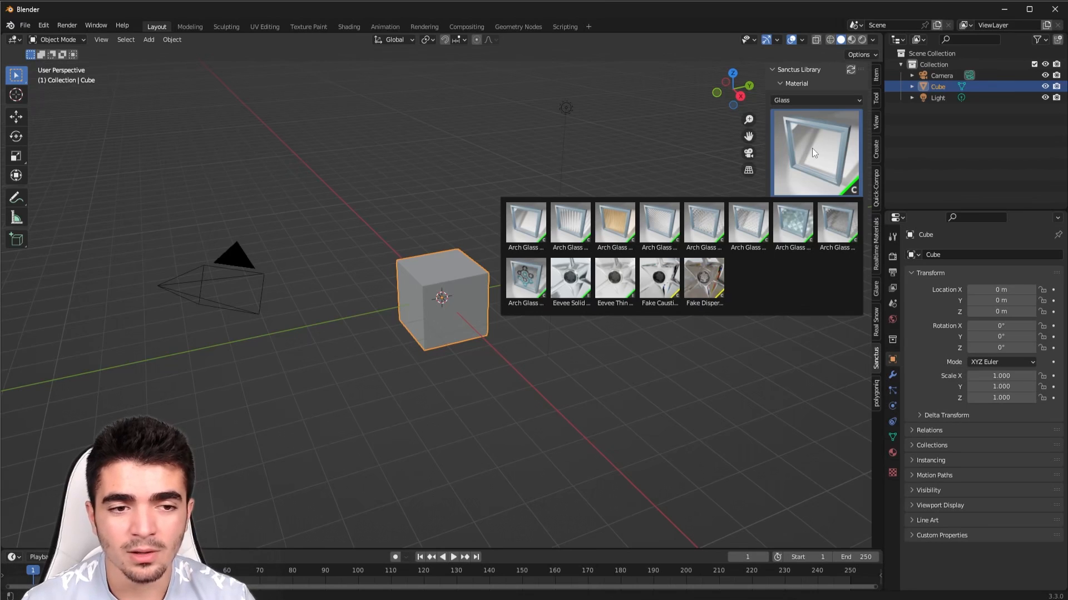
# Change the Sanctus Library material category to Metals and open its material previews
pyautogui.click(794, 100)
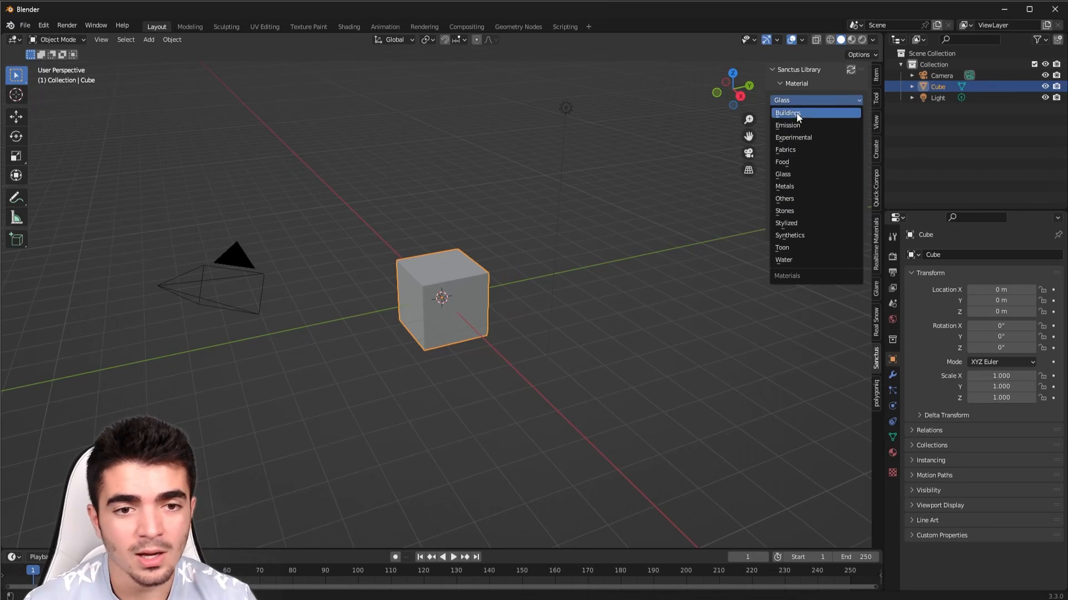
pyautogui.click(798, 186)
pyautogui.click(816, 148)
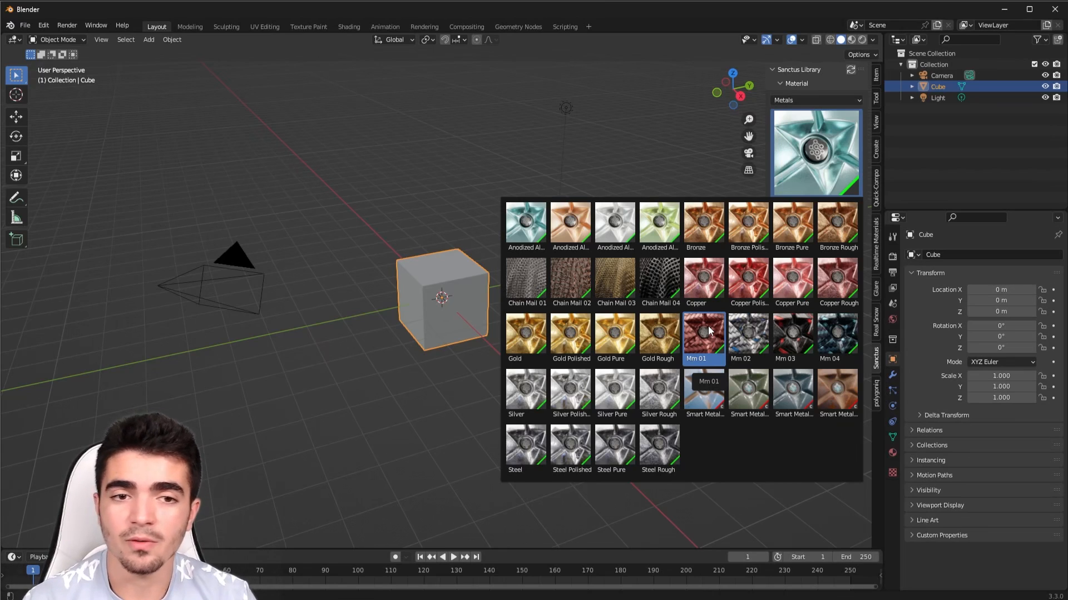
# Switch the Sanctus Library material category to Buildings and select the first Desert Tiles material
pyautogui.click(809, 100)
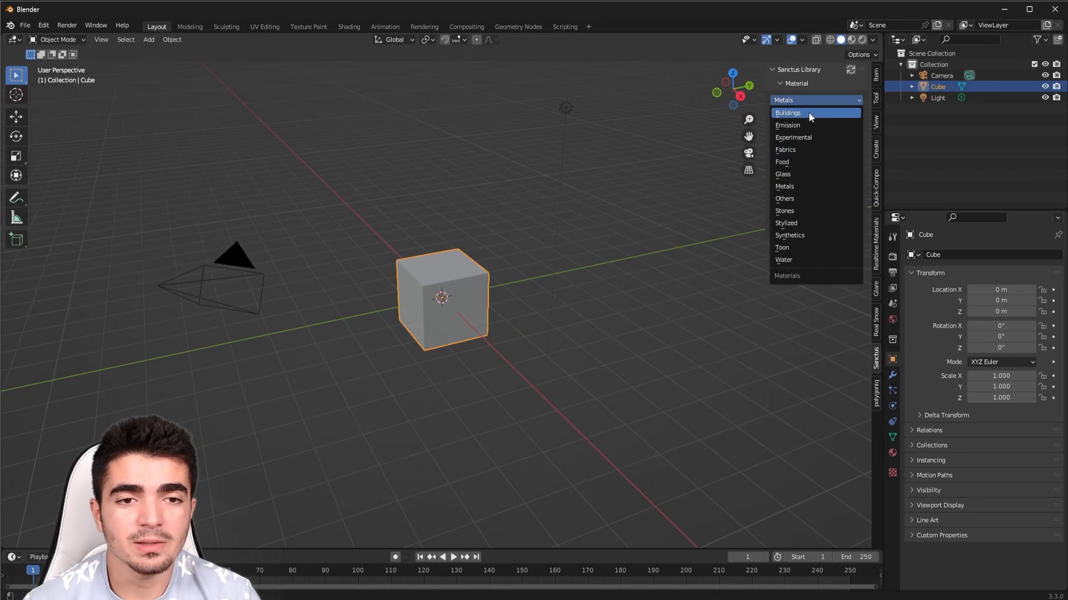
pyautogui.click(808, 112)
pyautogui.click(810, 128)
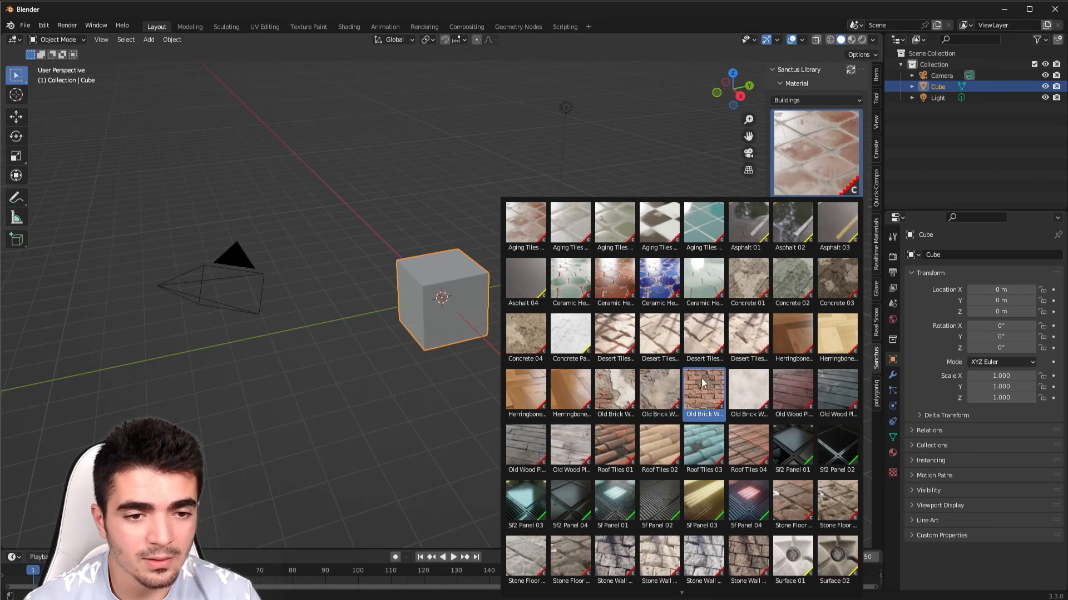
pyautogui.click(611, 331)
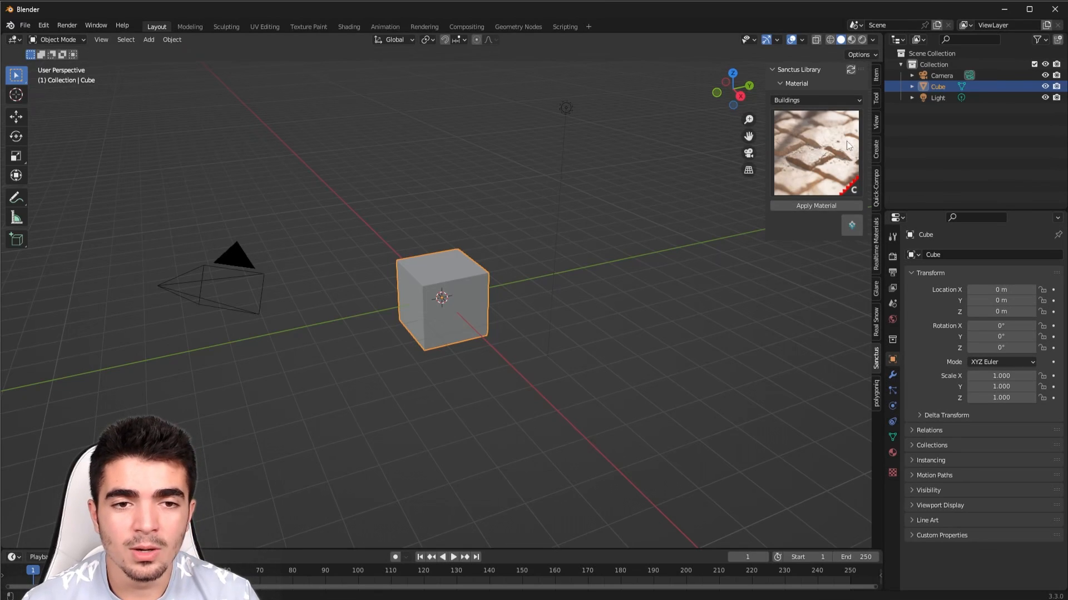
# Check the coloured complexity marker on the Desert Tiles preview, and select Asphalt 03 to compare its marker
pyautogui.click(824, 192)
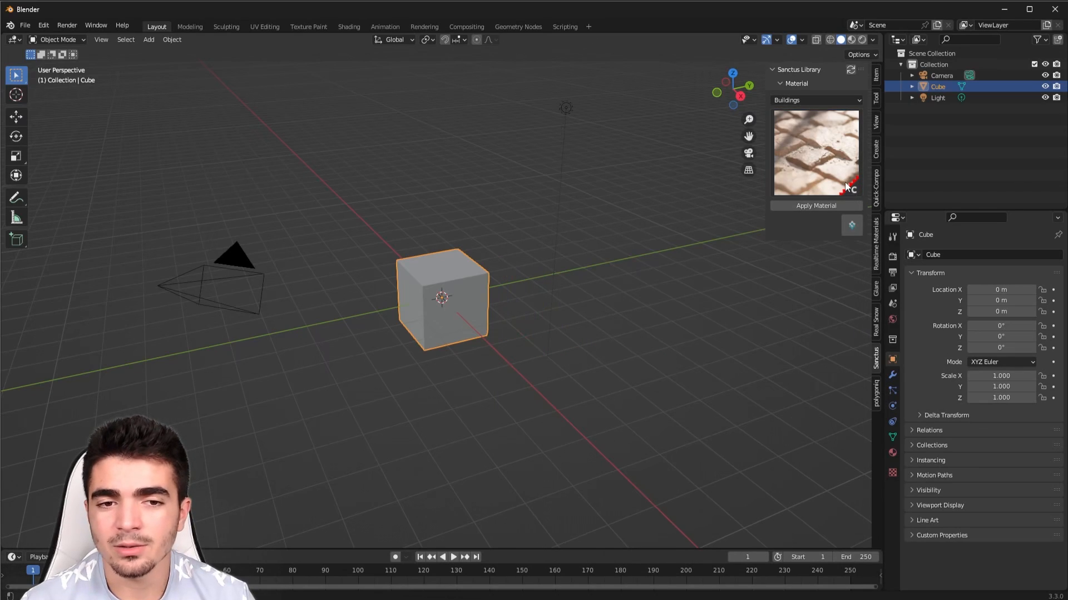
pyautogui.click(853, 192)
pyautogui.click(841, 225)
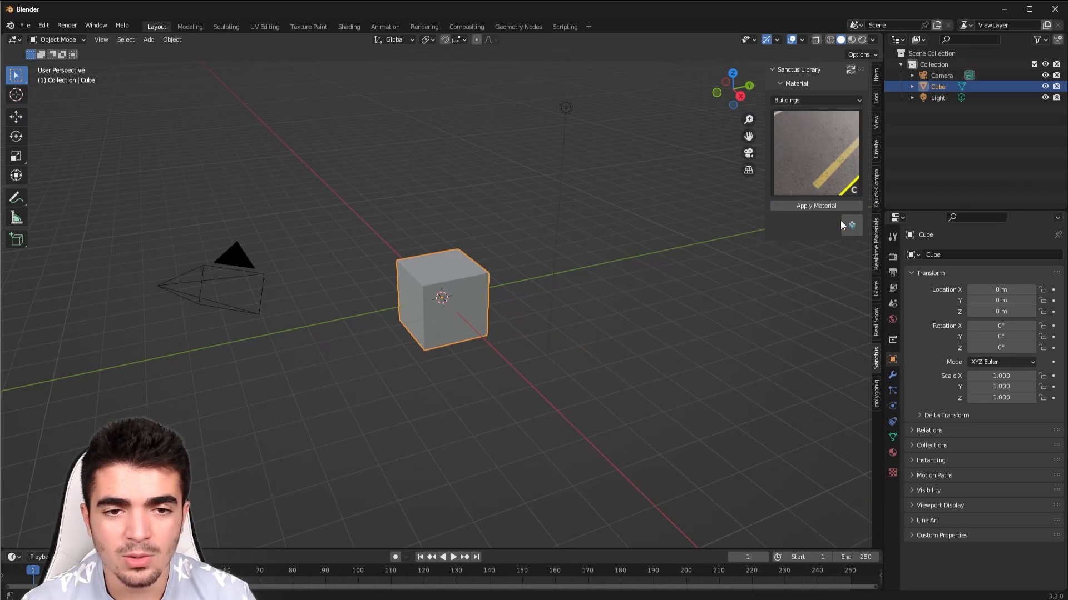
pyautogui.click(855, 177)
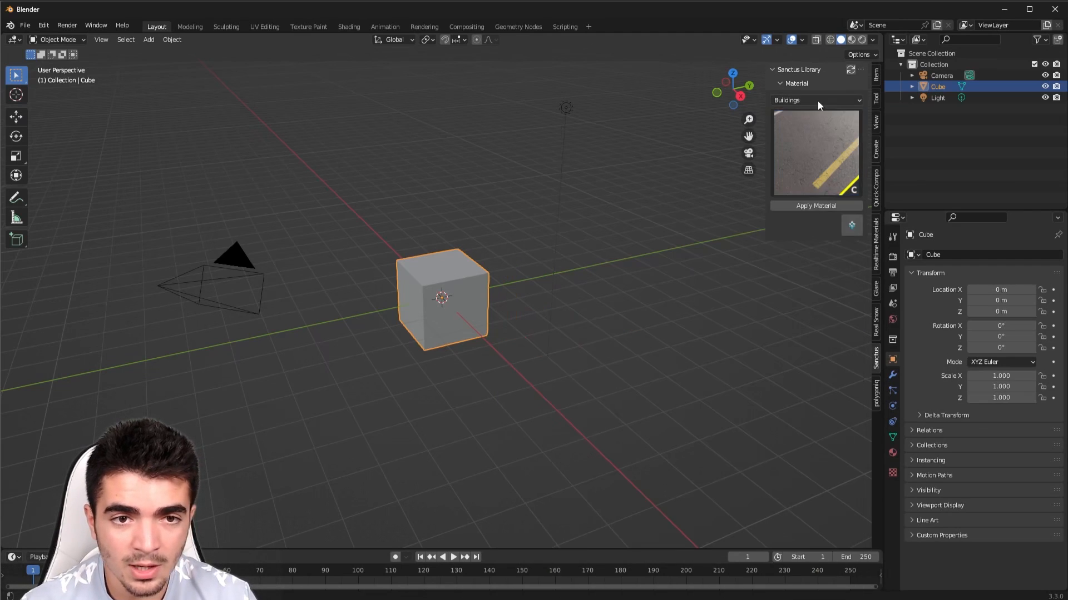
# Switch the material category to Stylized and select the first plank material to check its preview marker
pyautogui.click(817, 100)
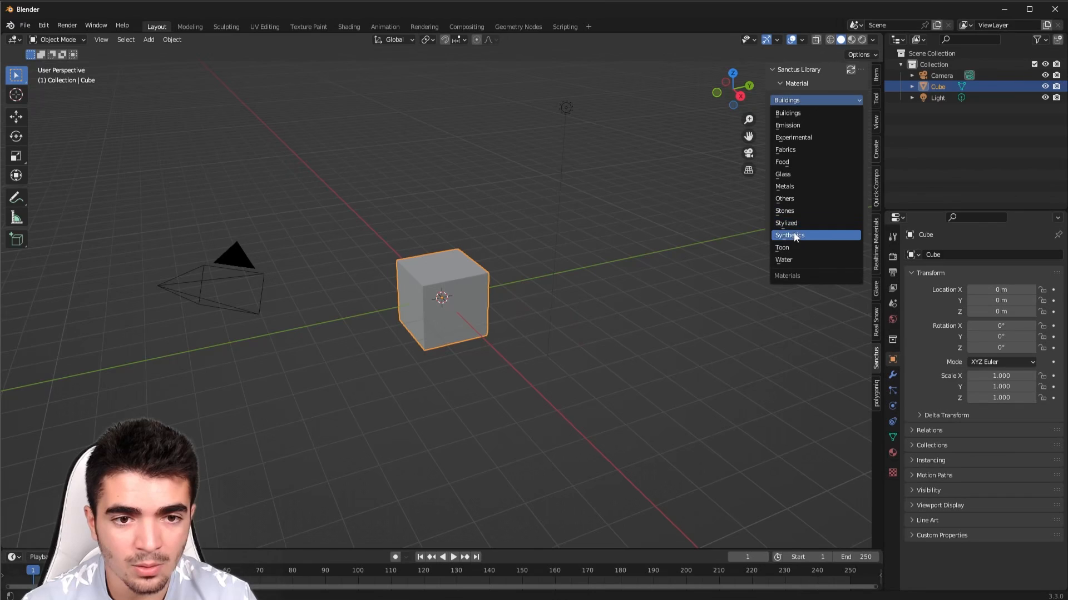
pyautogui.click(795, 223)
pyautogui.click(809, 181)
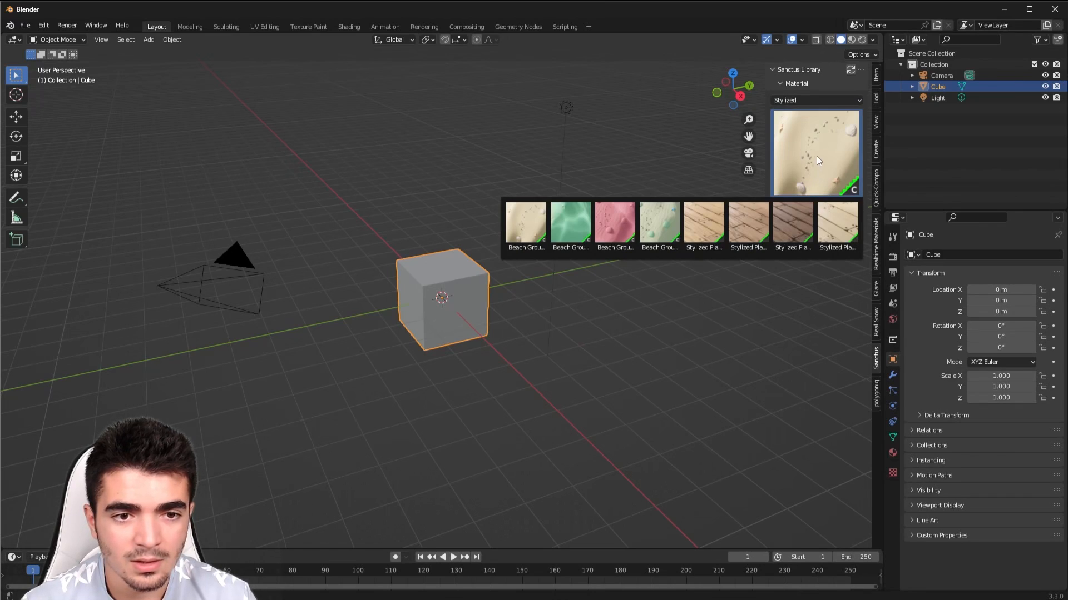
pyautogui.click(717, 235)
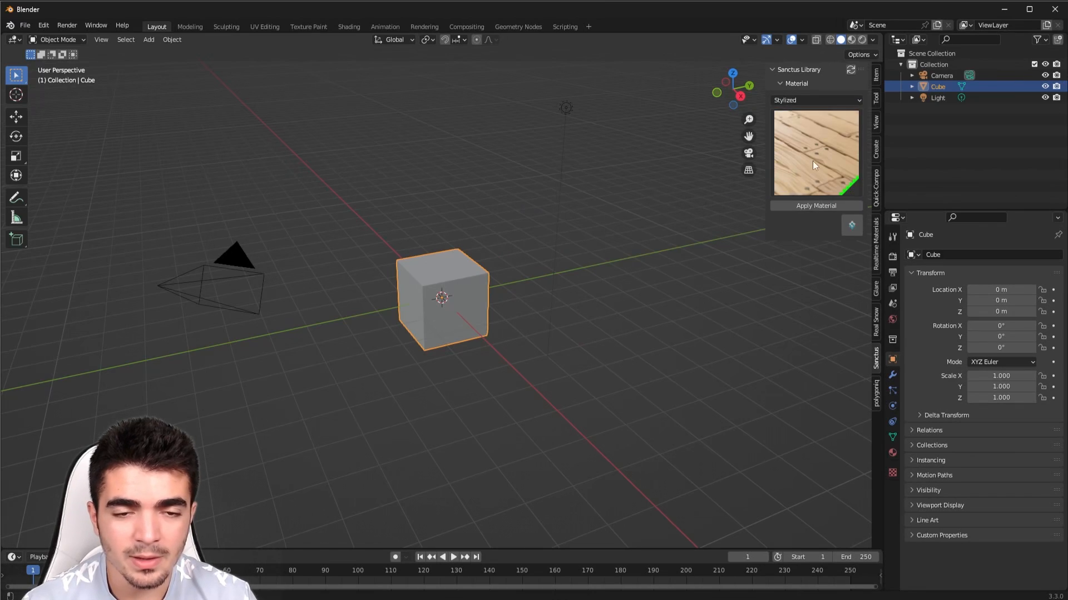
pyautogui.click(856, 190)
# Switch the material category to Toon and examine its material preview
pyautogui.click(832, 99)
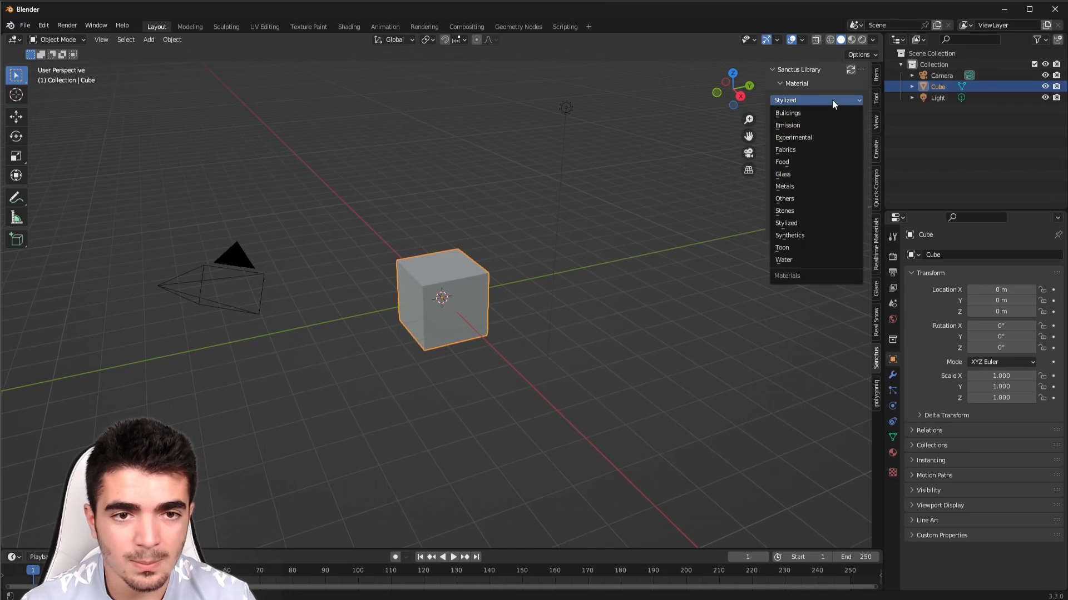
pyautogui.click(811, 254)
pyautogui.click(806, 169)
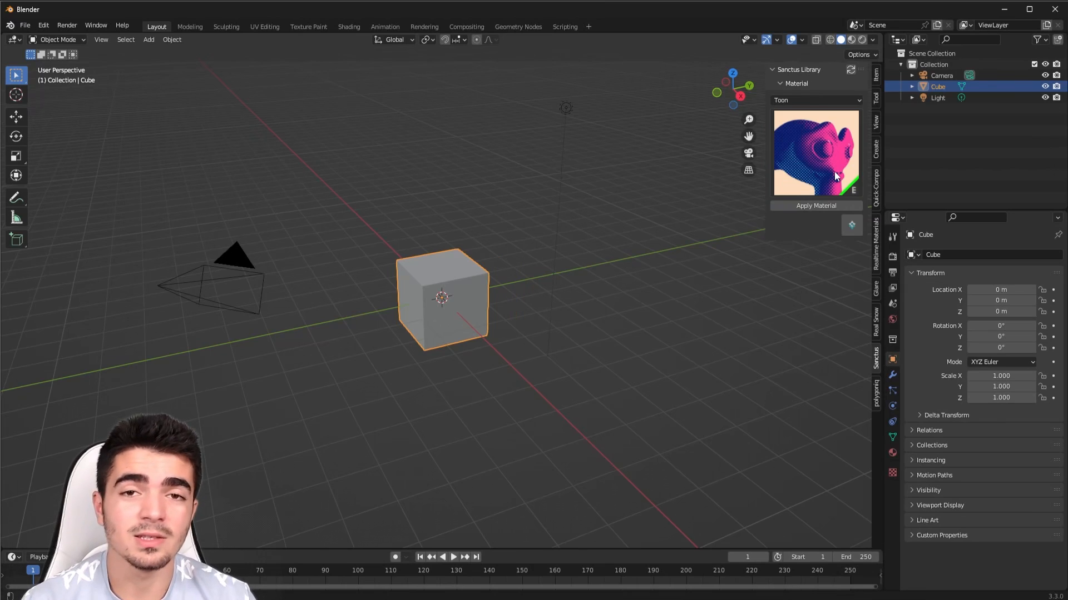
# Switch the category to Buildings and back to Toon to compare the render engine letters on their previews
pyautogui.click(800, 100)
pyautogui.click(799, 105)
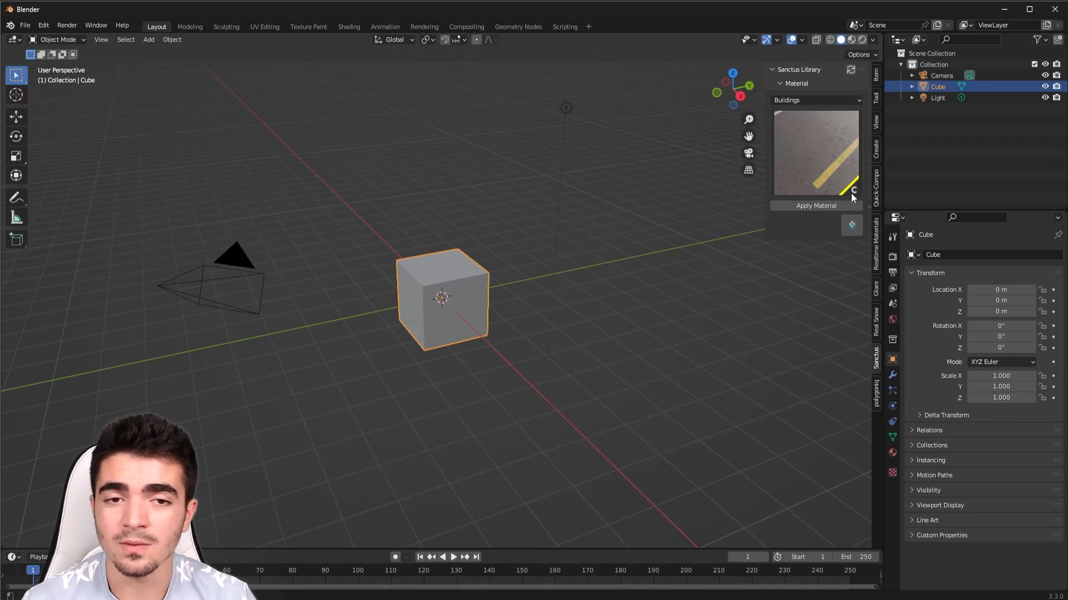
pyautogui.click(795, 101)
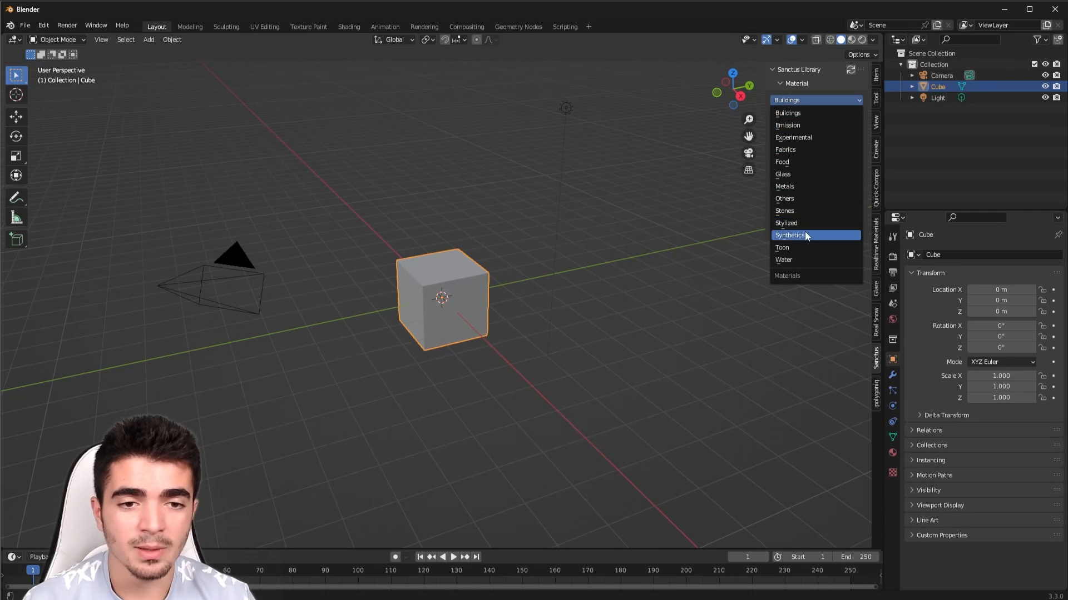
pyautogui.click(795, 248)
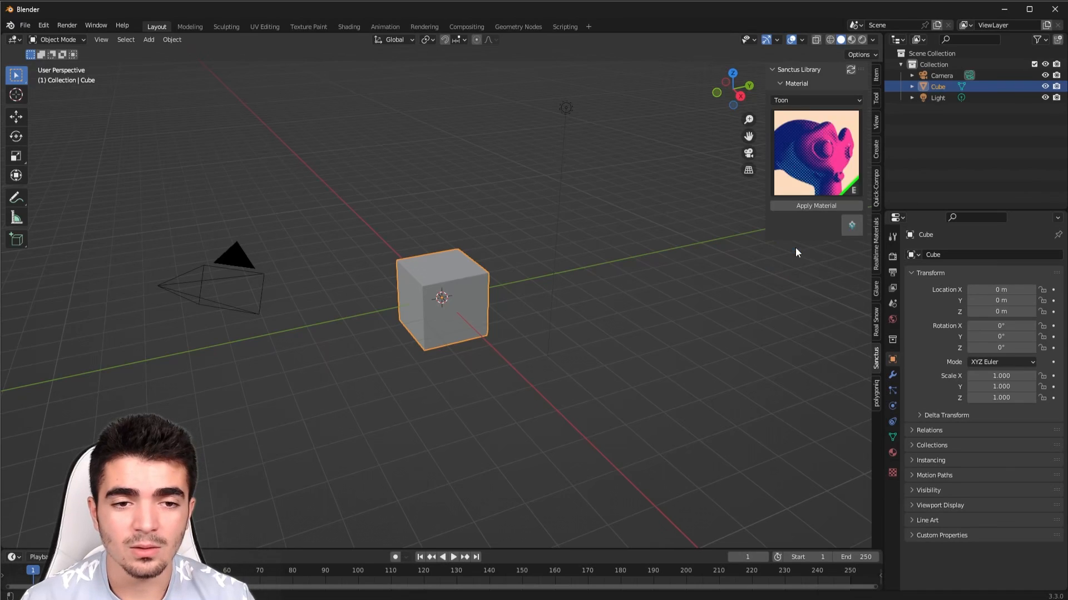
pyautogui.click(835, 138)
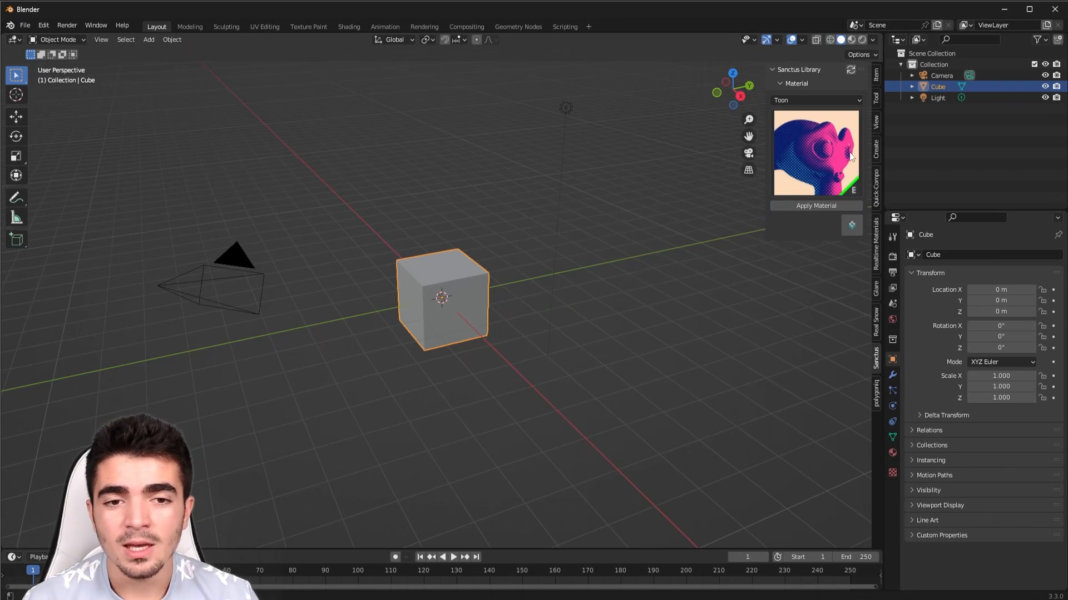
pyautogui.click(837, 207)
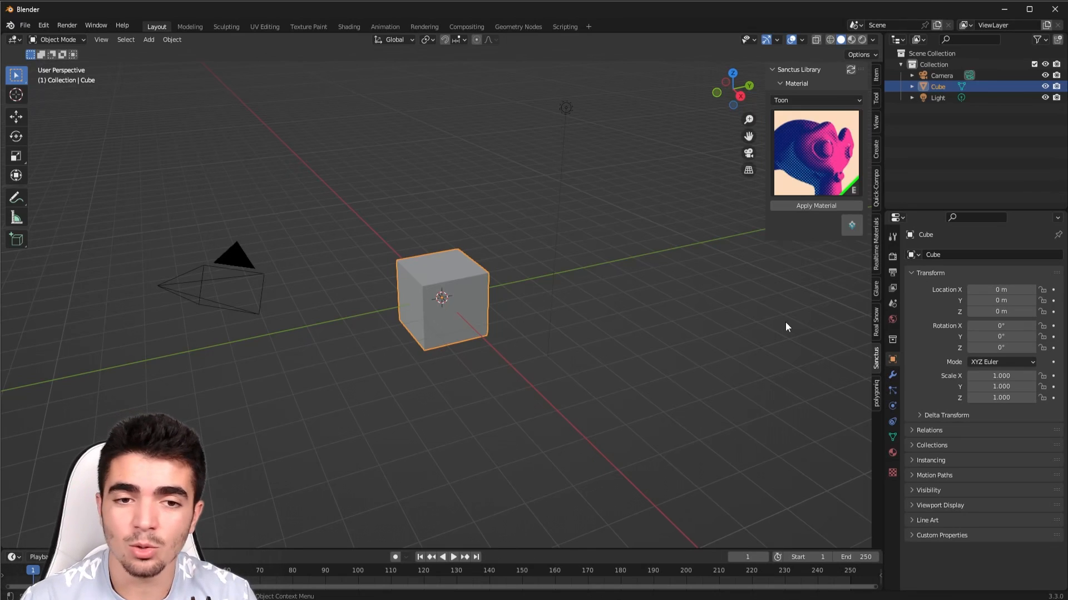
# Set the material category to Buildings and select the first Desert Tiles material
pyautogui.click(814, 98)
pyautogui.click(813, 114)
pyautogui.click(812, 133)
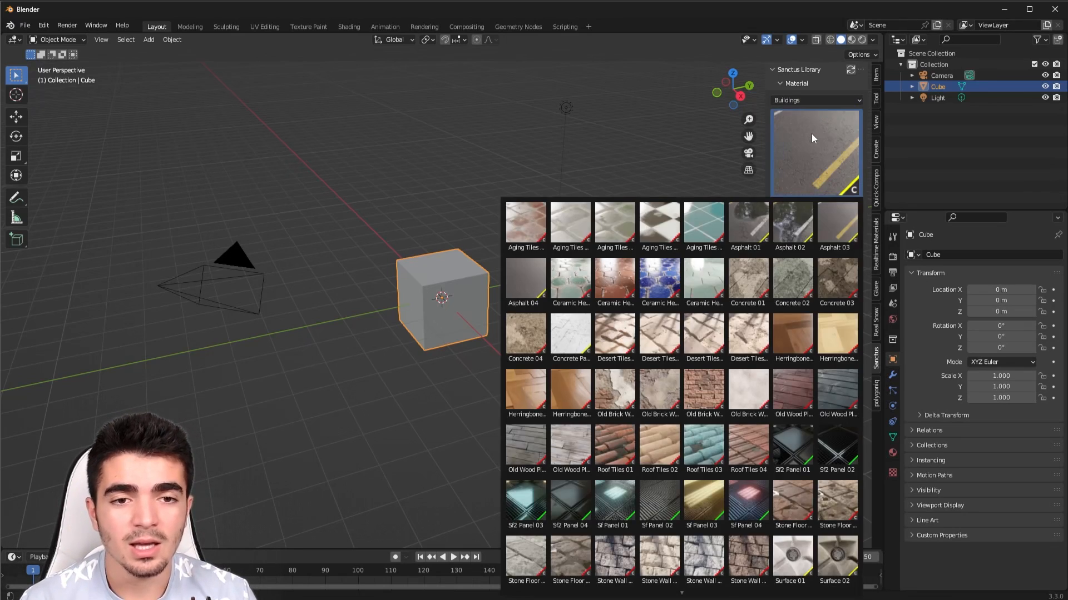
pyautogui.click(620, 332)
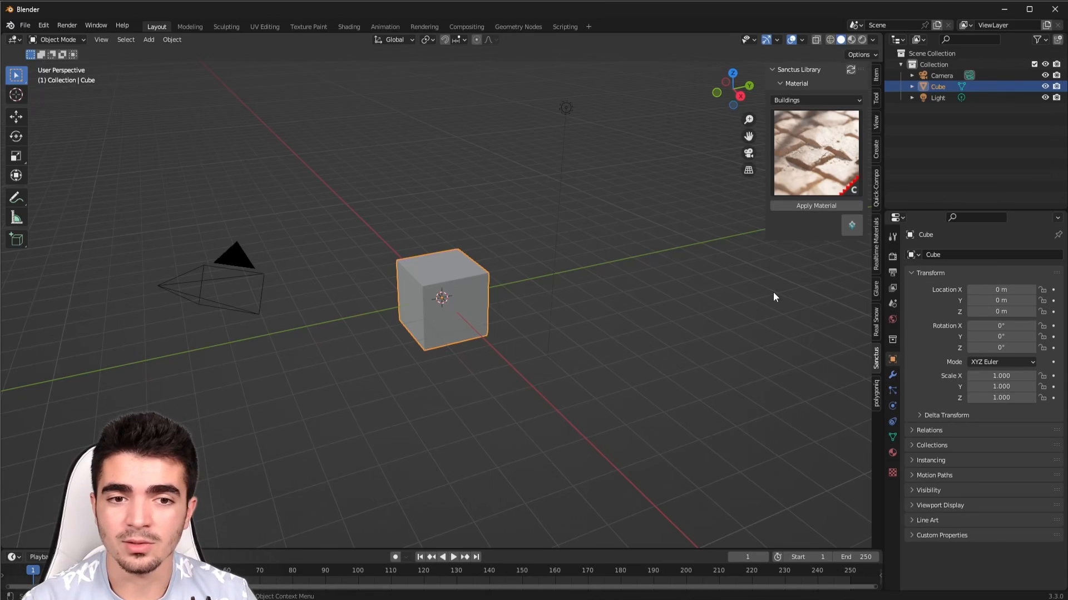
# Delete the default cube and add a plane mesh in its place
pyautogui.moveTo(478, 217); pyautogui.dragTo(456, 292, button='middle')
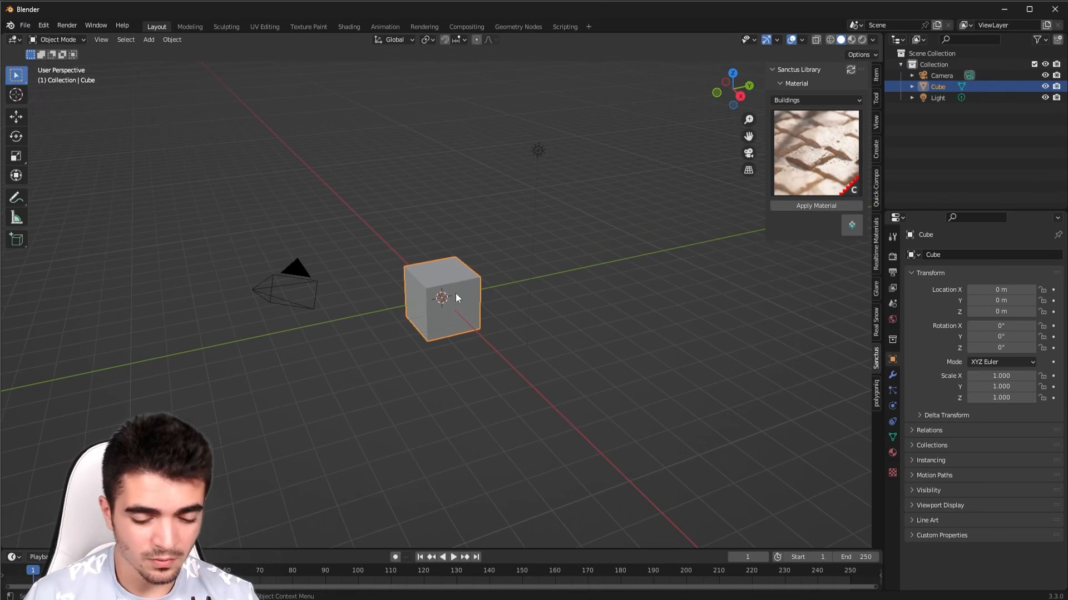
pyautogui.press('Delete')
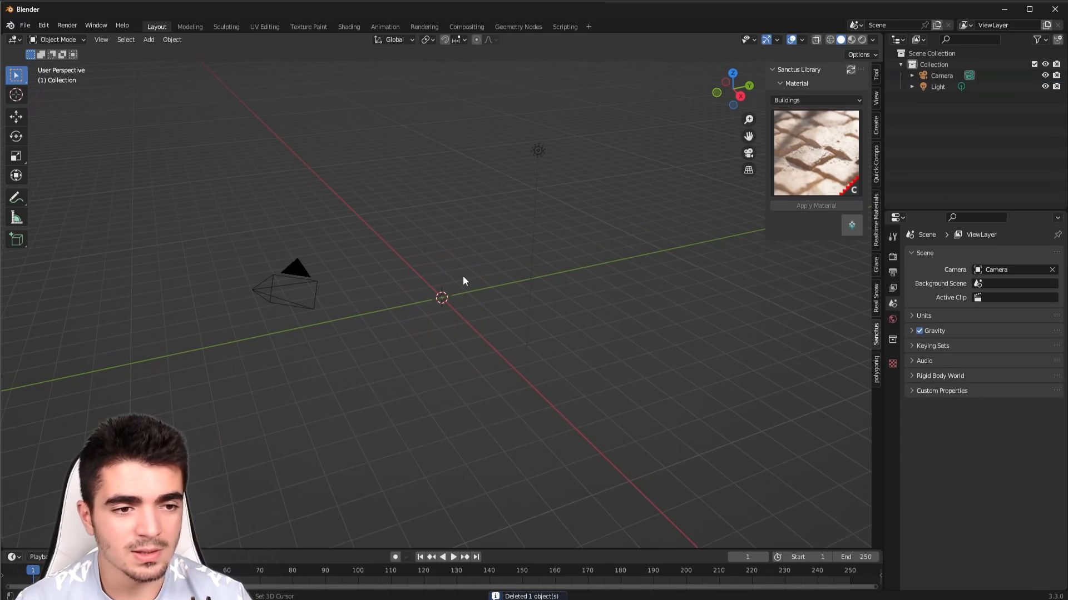
pyautogui.hotkey('shift', 'a')
pyautogui.moveTo(462, 276)
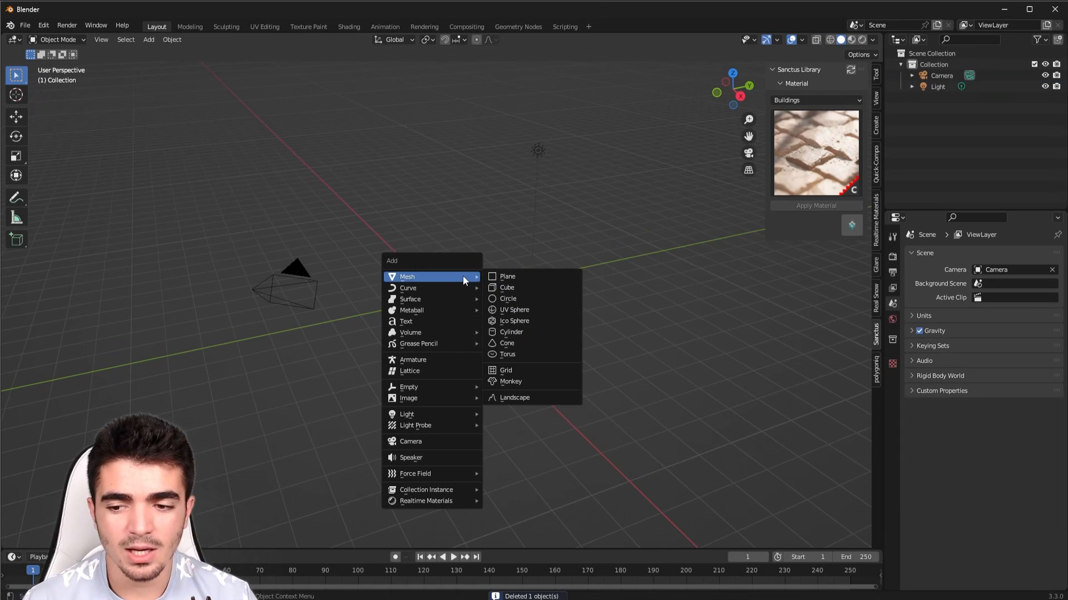
pyautogui.click(532, 276)
# Scale the plane's mesh by a factor of 3 in Edit Mode, and return to Object Mode
pyautogui.press('Tab')
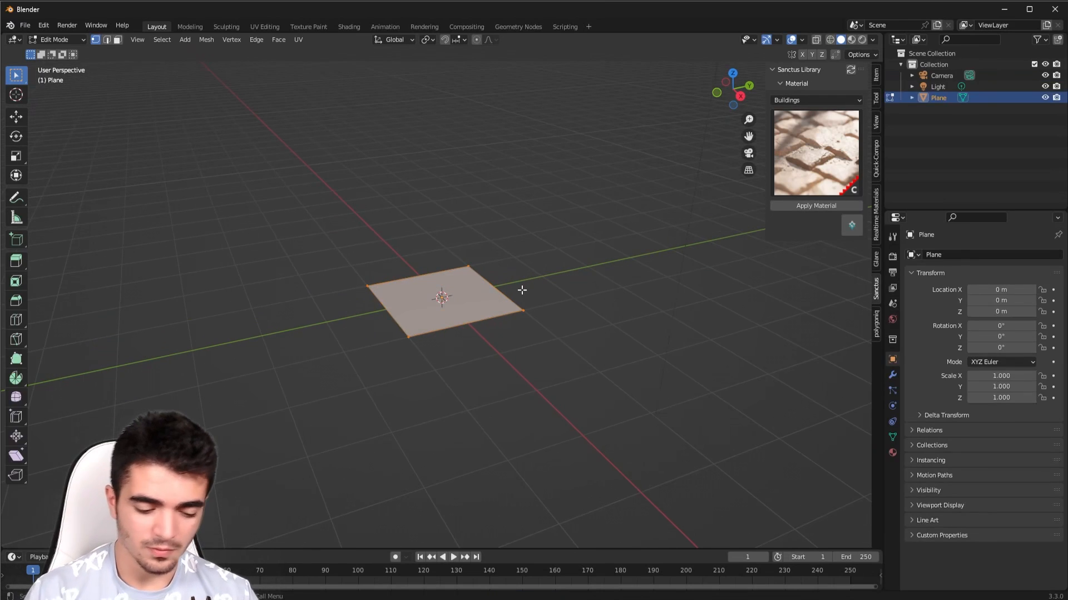
pyautogui.write('s3')
pyautogui.press('Return')
pyautogui.press('Tab')
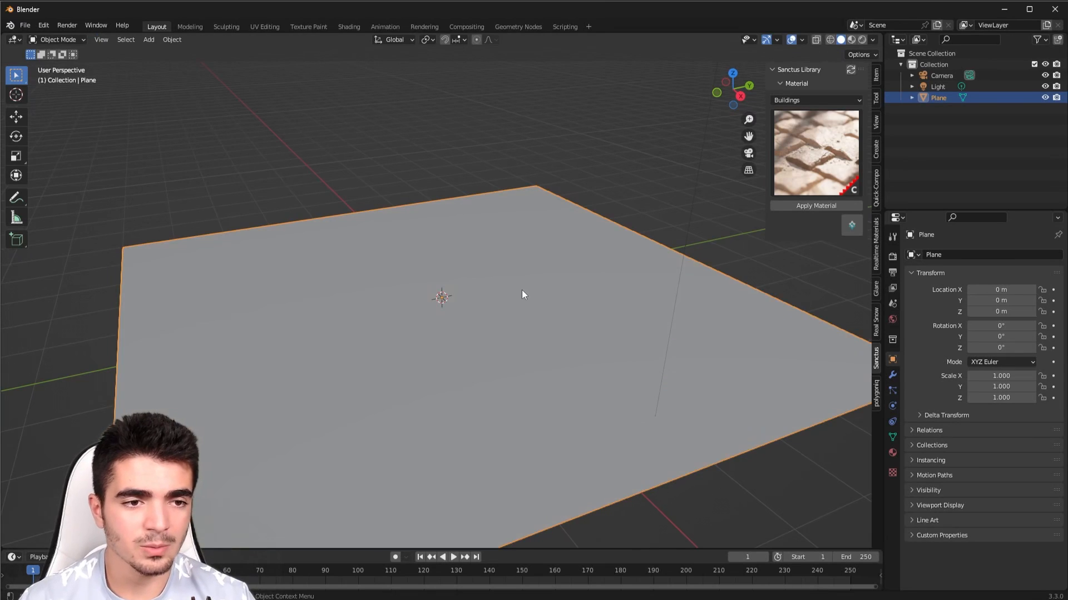
# Apply the selected Desert Tiles material to the plane
pyautogui.scroll(1, 522, 295)
pyautogui.moveTo(524, 309); pyautogui.dragTo(684, 290, button='middle')
pyautogui.click(815, 206)
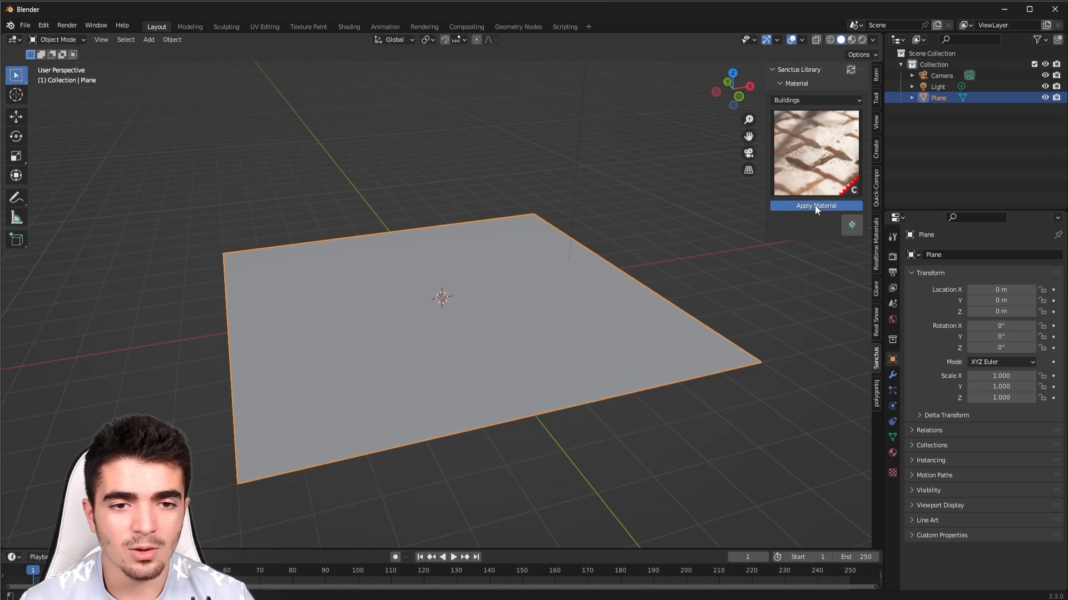
# Set the render engine to Cycles and the render device to GPU Compute
pyautogui.click(893, 255)
pyautogui.click(993, 255)
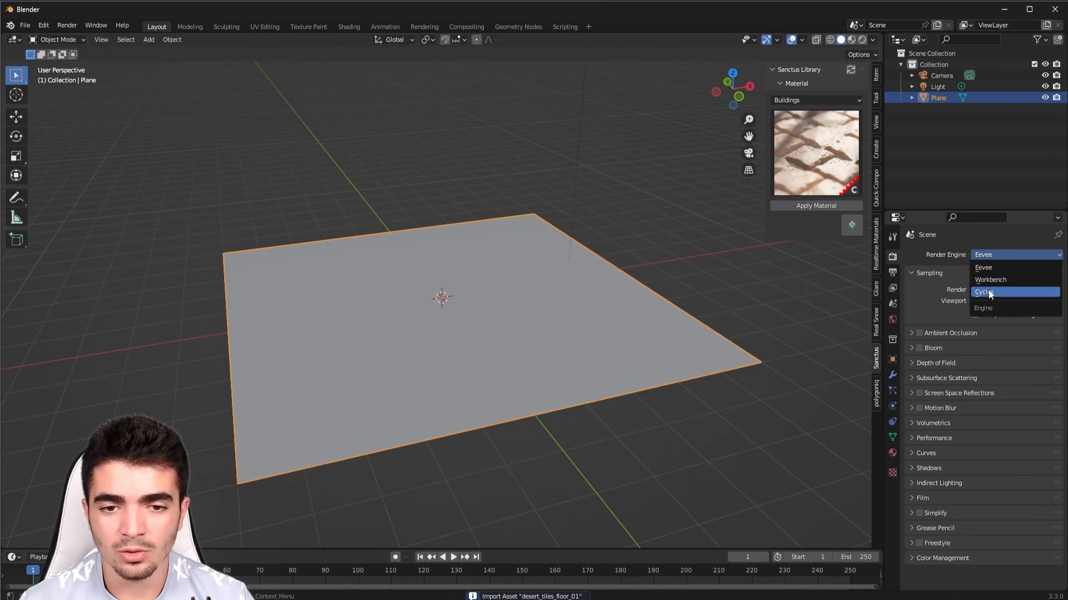
pyautogui.click(988, 290)
pyautogui.click(989, 282)
pyautogui.click(992, 306)
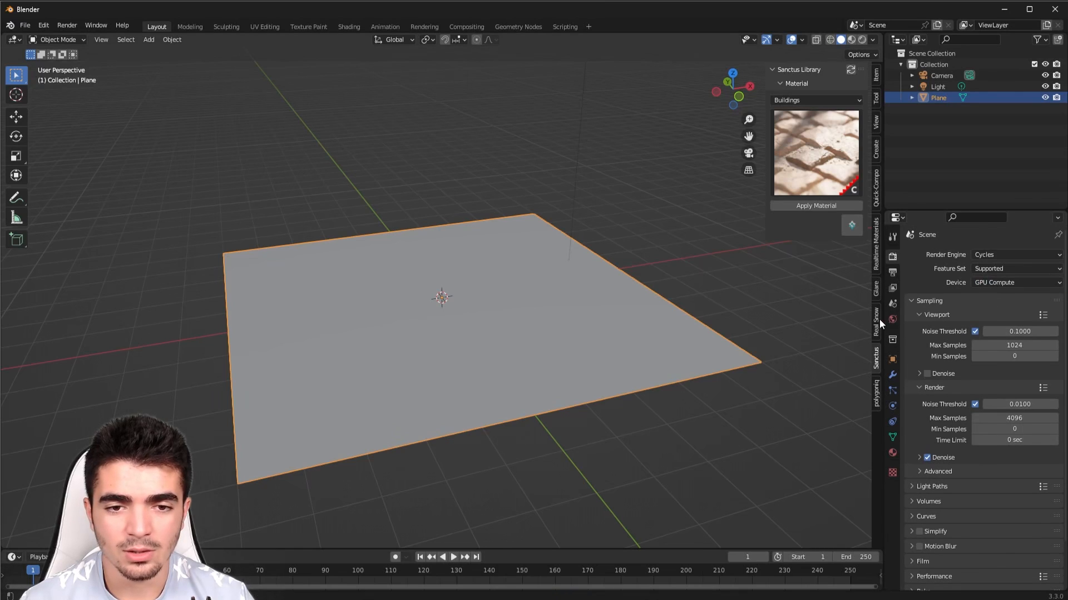
# Switch the viewport to Rendered shading and inspect the desert tiles surface on the plane from several angles
pyautogui.click(863, 41)
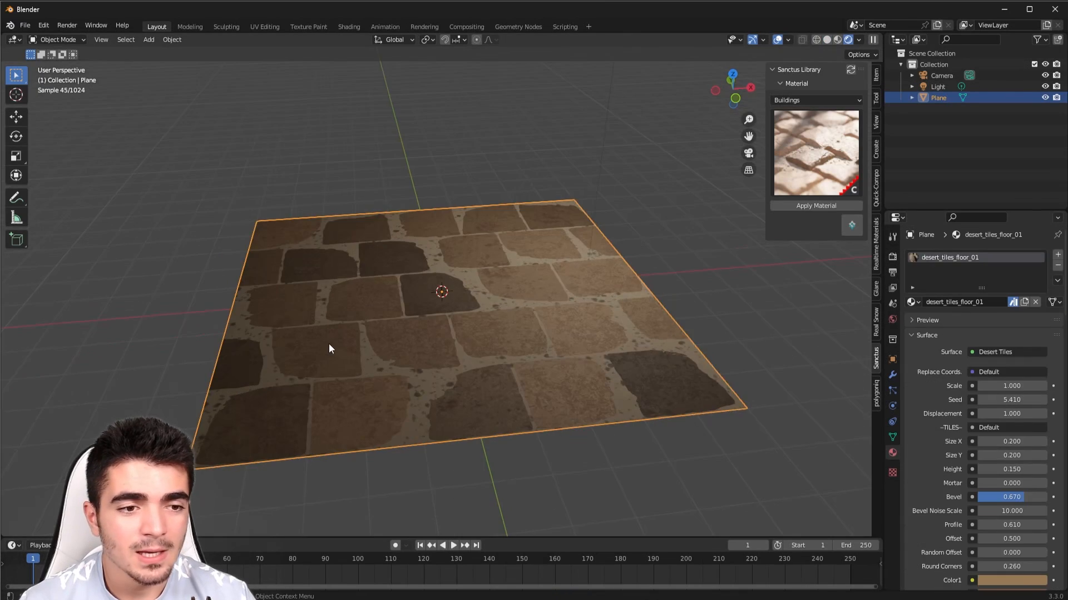
pyautogui.moveTo(329, 344); pyautogui.dragTo(541, 313, button='middle')
pyautogui.scroll(4, 540, 313)
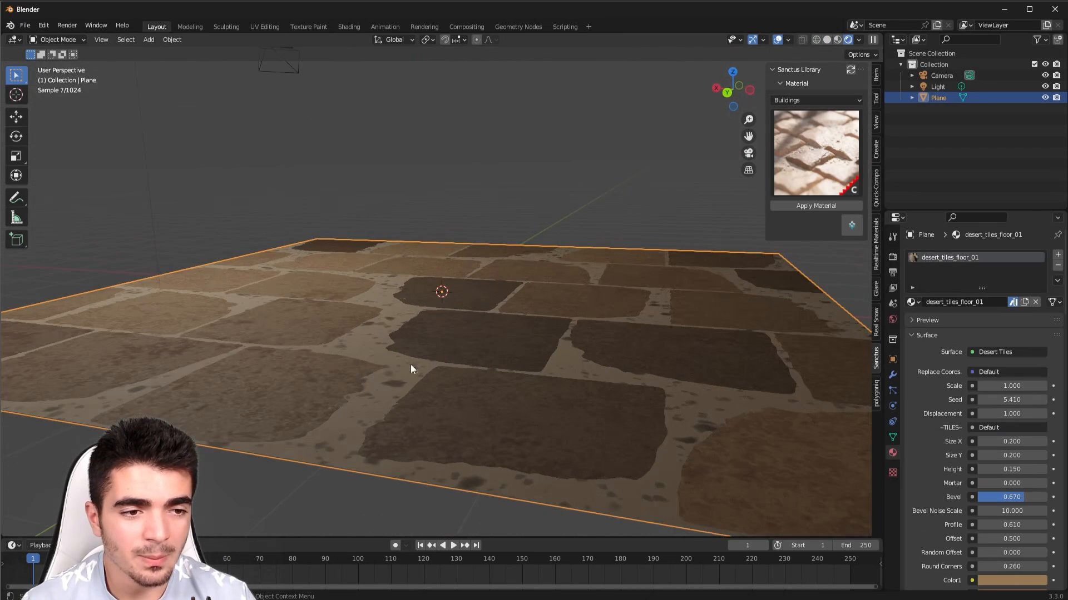
pyautogui.moveTo(478, 291); pyautogui.dragTo(439, 309, button='middle')
pyautogui.scroll(-3, 439, 313)
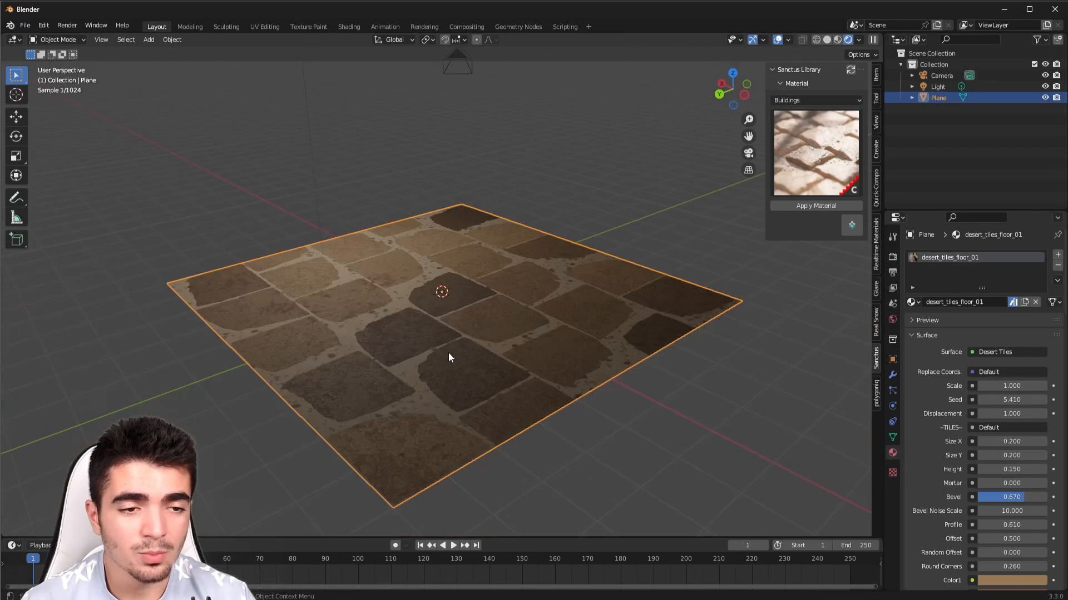
pyautogui.moveTo(434, 351); pyautogui.dragTo(324, 339, button='middle')
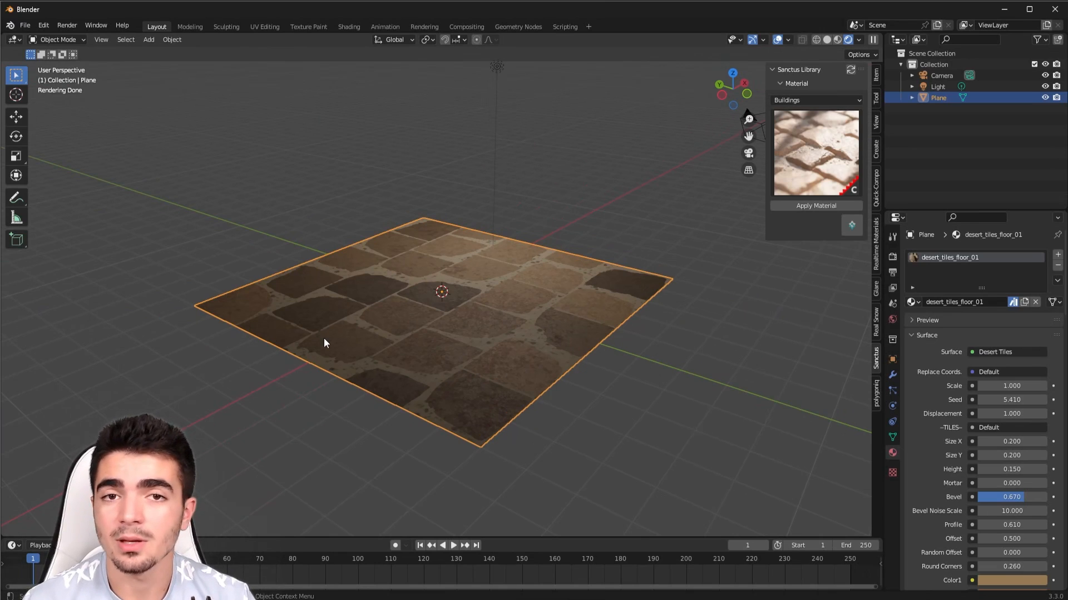
pyautogui.moveTo(324, 338); pyautogui.dragTo(399, 325, button='middle')
# Subdivide the plane's mesh repeatedly in Edit Mode, and return to Object Mode
pyautogui.click(48, 41)
pyautogui.click(56, 62)
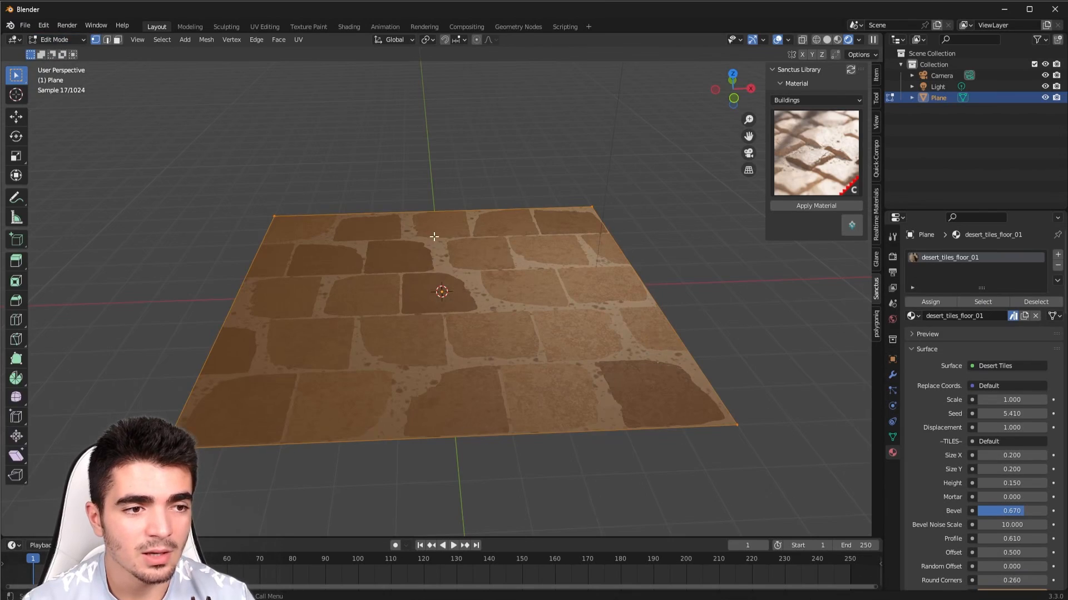
pyautogui.rightClick(478, 253)
pyautogui.click(479, 254)
pyautogui.rightClick(479, 254)
pyautogui.click(479, 254)
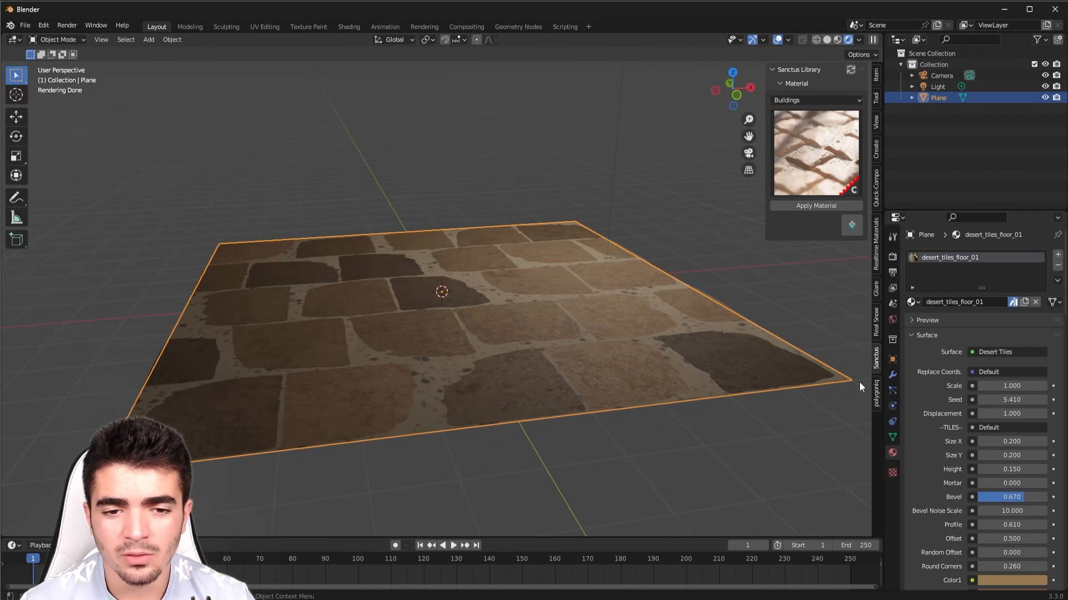
# Add a Subdivision Surface modifier to the plane
pyautogui.click(892, 375)
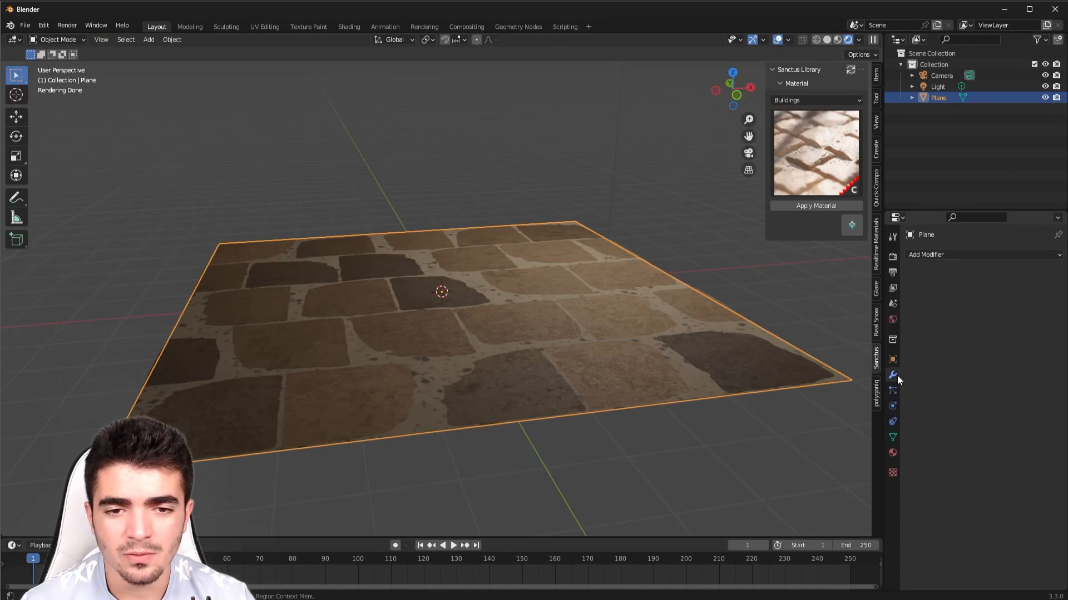
pyautogui.click(945, 255)
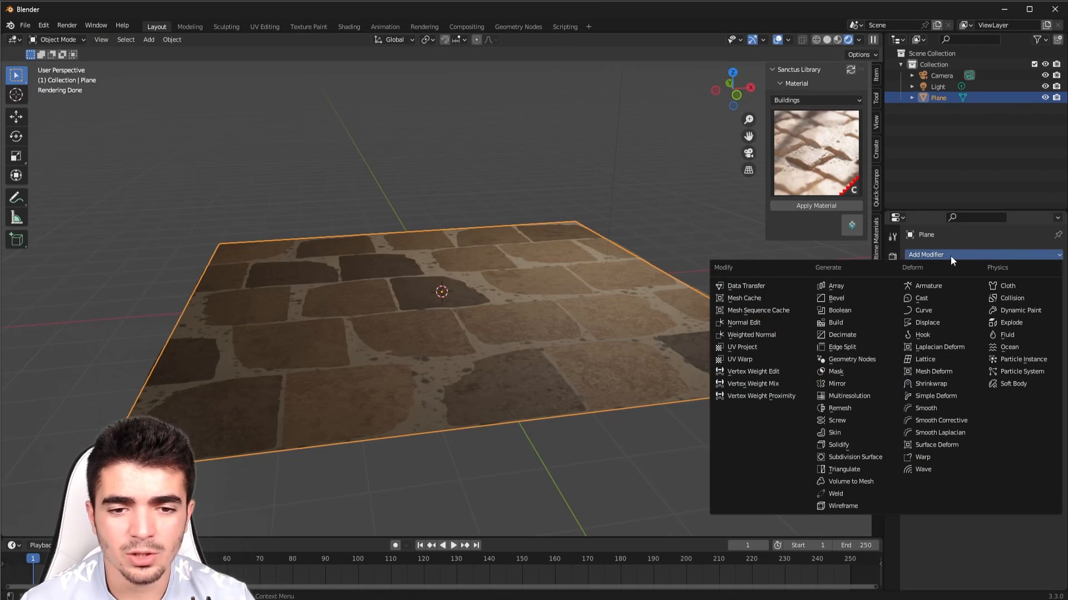
pyautogui.click(843, 457)
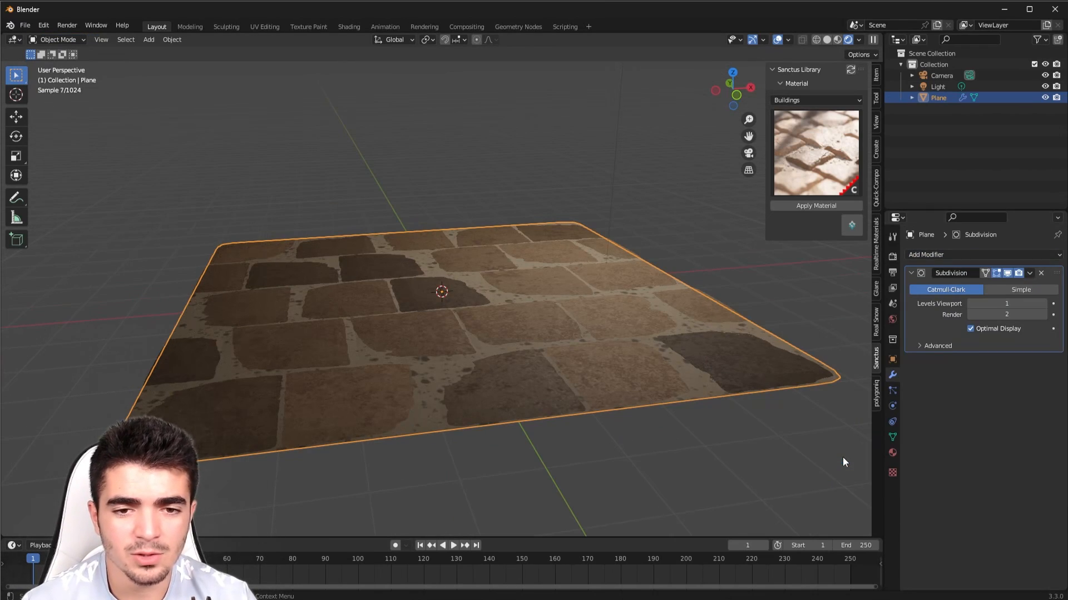
# Switch the plane's Subdivision modifier to Simple and set both the viewport and render levels to 3
pyautogui.click(1027, 291)
pyautogui.click(1011, 305)
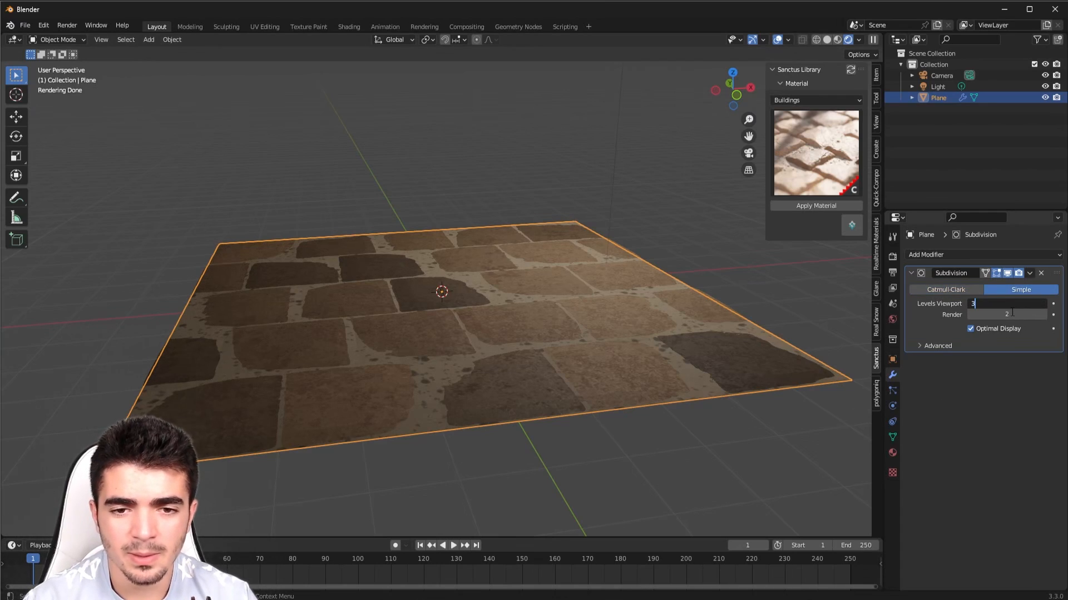
pyautogui.write('3')
pyautogui.press('Return')
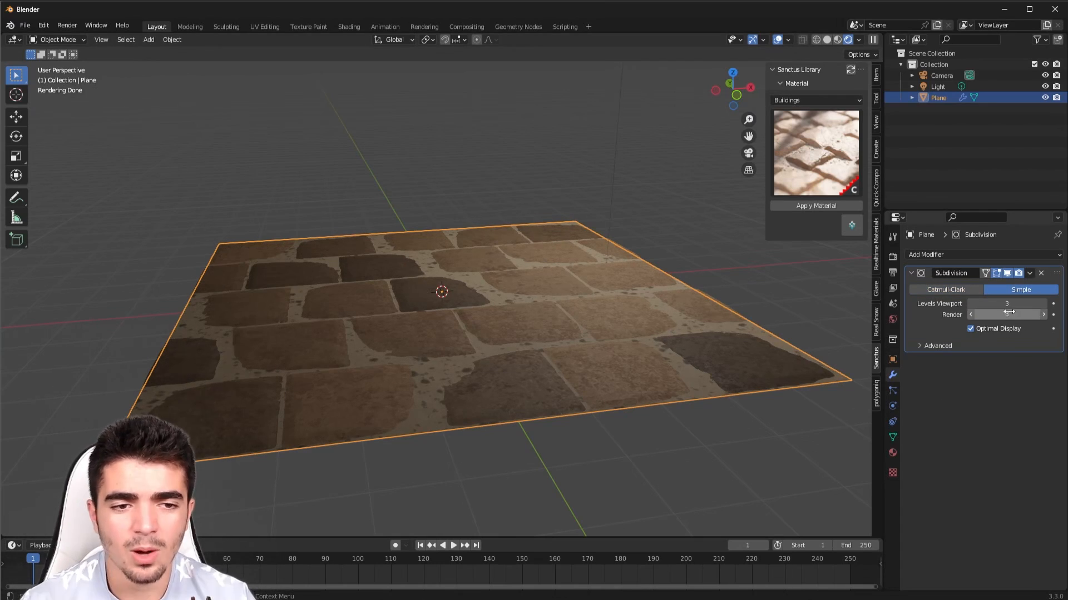
pyautogui.moveTo(690, 319); pyautogui.dragTo(699, 319, button='middle')
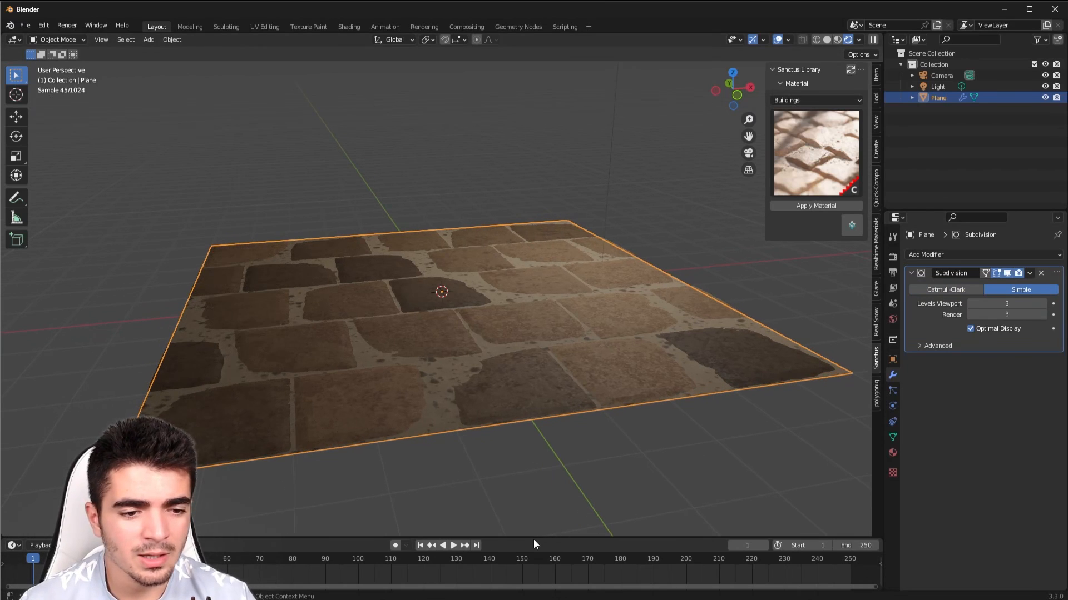
# Enlarge the timeline area beneath the viewport and turn it into a Shader Editor
pyautogui.moveTo(534, 538); pyautogui.dragTo(586, 435)
pyautogui.click(12, 443)
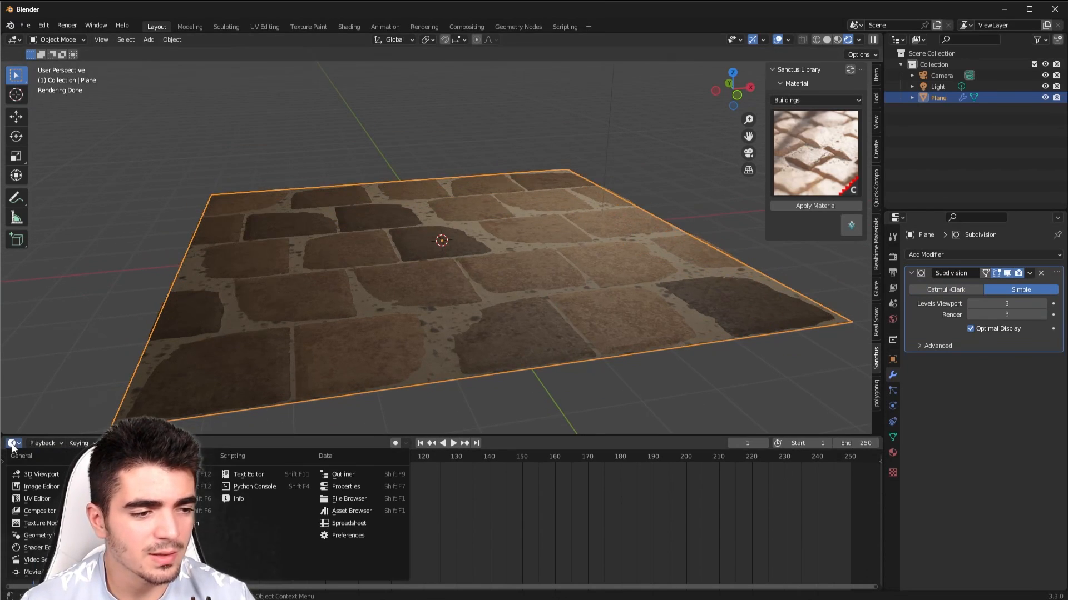
pyautogui.click(34, 548)
# Raise the tile Height to 0.650 in the displacement settings of the desert_tiles_floor_01 material
pyautogui.click(892, 452)
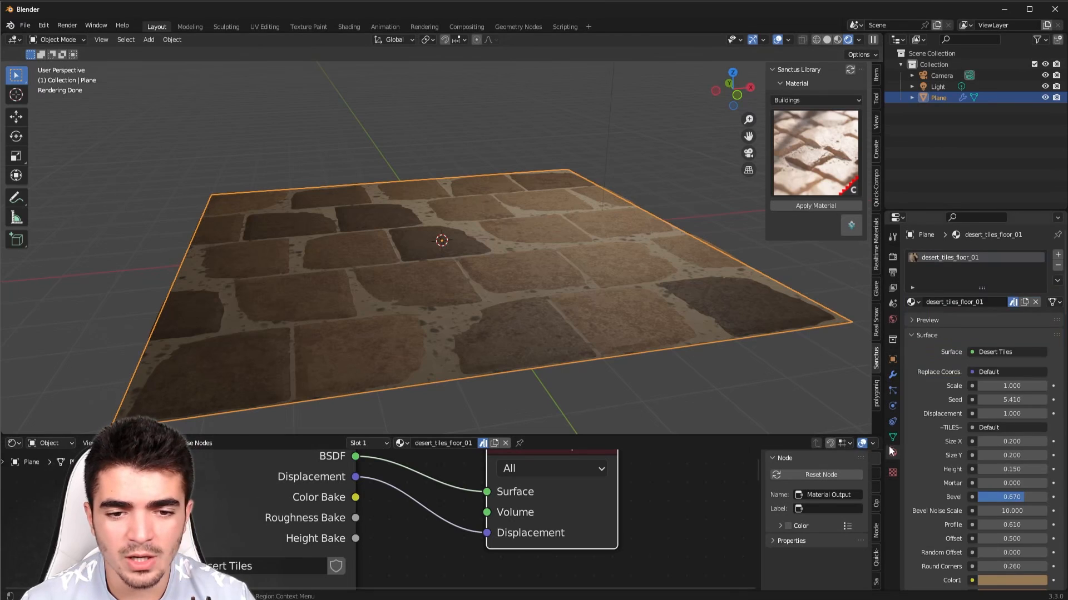
pyautogui.scroll(-2, 953, 439)
pyautogui.scroll(2, 949, 432)
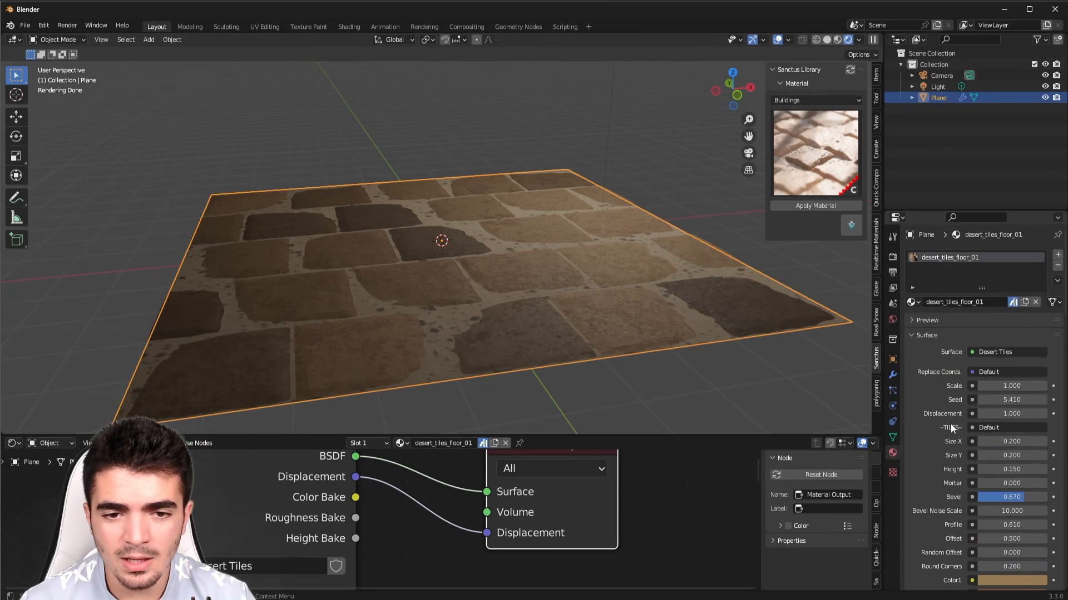
pyautogui.scroll(-10, 938, 345)
pyautogui.scroll(-10, 941, 384)
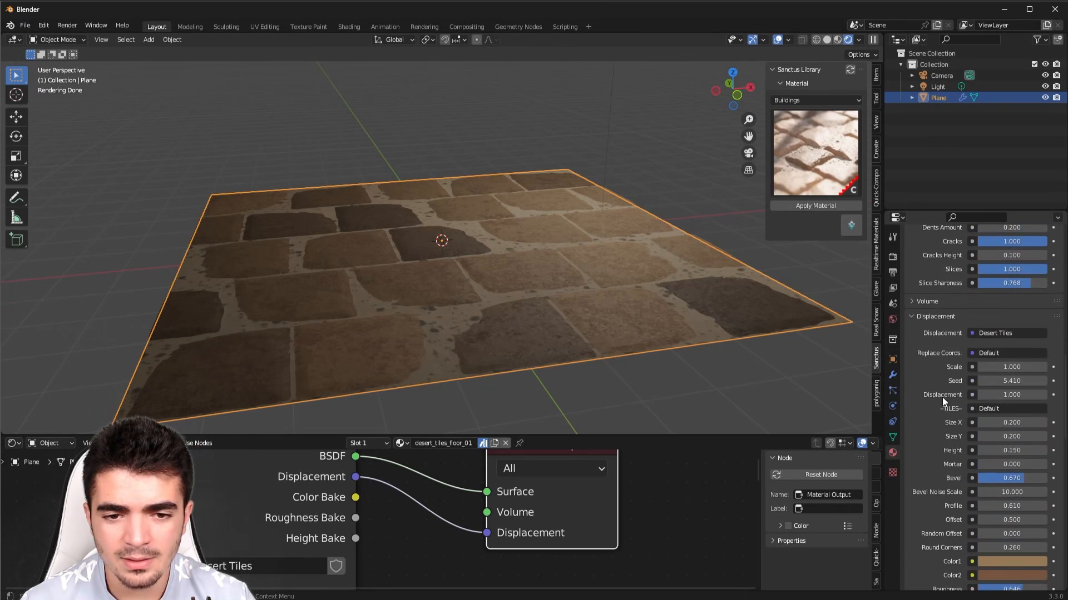
pyautogui.scroll(-2, 933, 339)
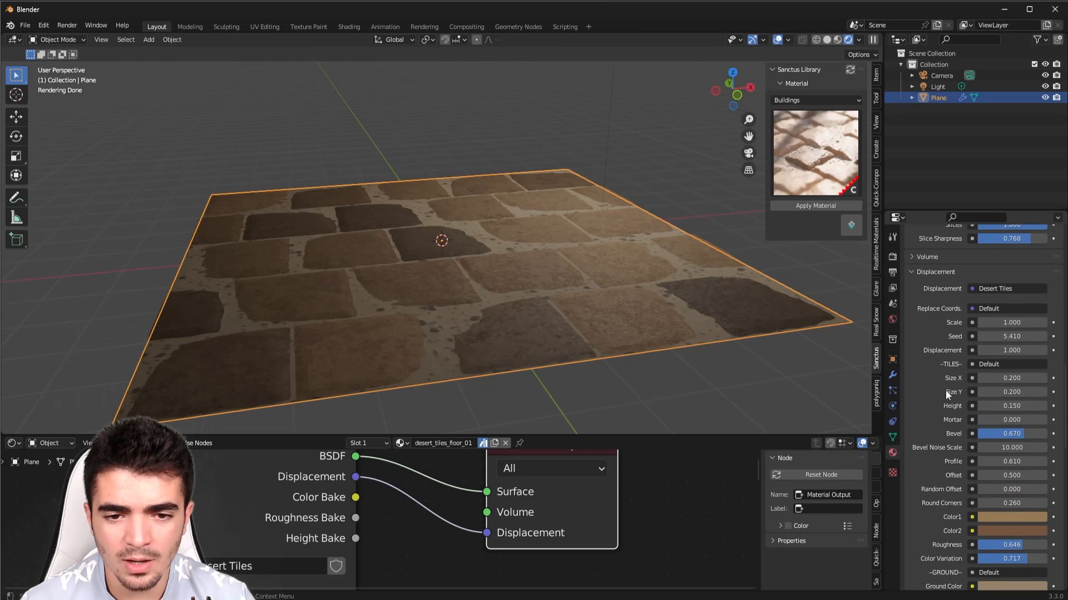
pyautogui.scroll(-2, 946, 411)
pyautogui.moveTo(995, 362); pyautogui.dragTo(1062, 361)
pyautogui.moveTo(1012, 361); pyautogui.dragTo(1029, 362)
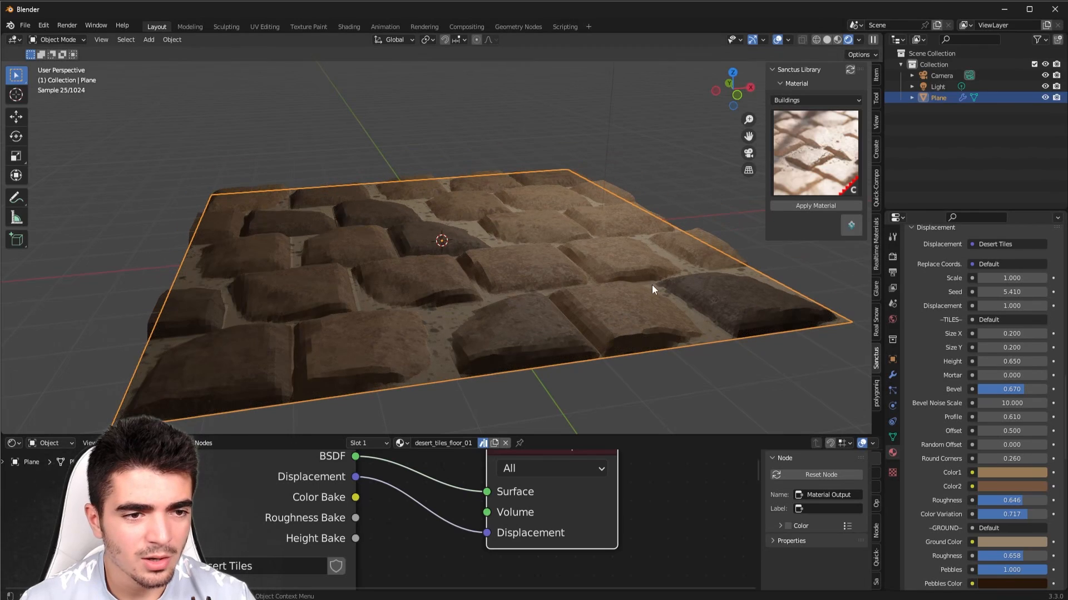
# Inspect the displaced stones up close and apply smooth shading to the plane
pyautogui.moveTo(655, 289); pyautogui.dragTo(440, 298, button='middle')
pyautogui.scroll(3, 439, 298)
pyautogui.scroll(-5, 439, 298)
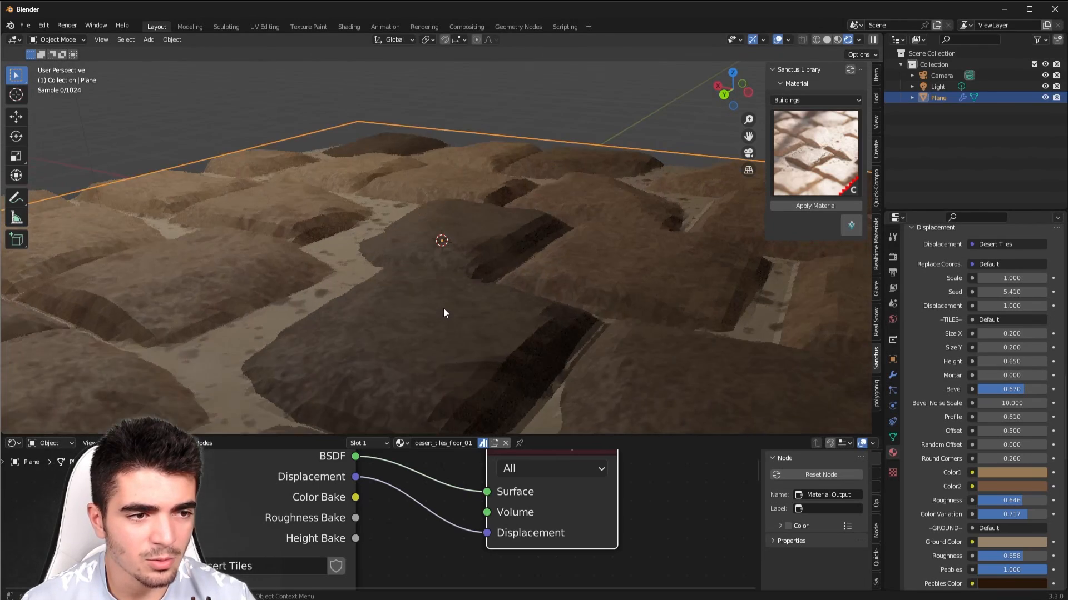
pyautogui.rightClick(458, 276)
pyautogui.click(454, 276)
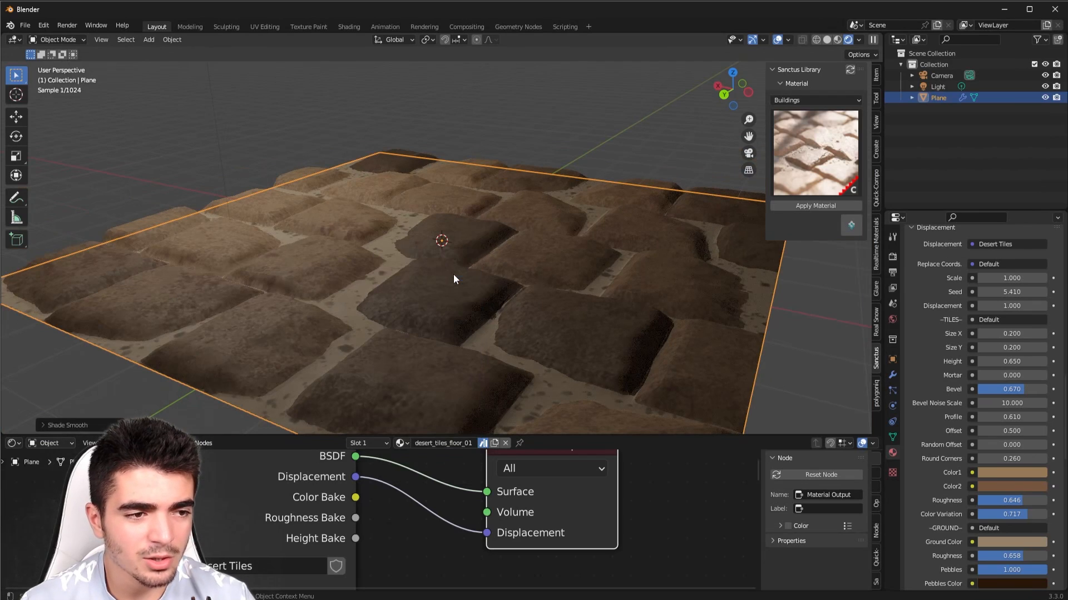
# Raise the Subdivision modifier's viewport and render levels to 4
pyautogui.moveTo(312, 322); pyautogui.dragTo(815, 322, button='middle')
pyautogui.scroll(3, 506, 278)
pyautogui.scroll(-3, 506, 283)
pyautogui.click(893, 374)
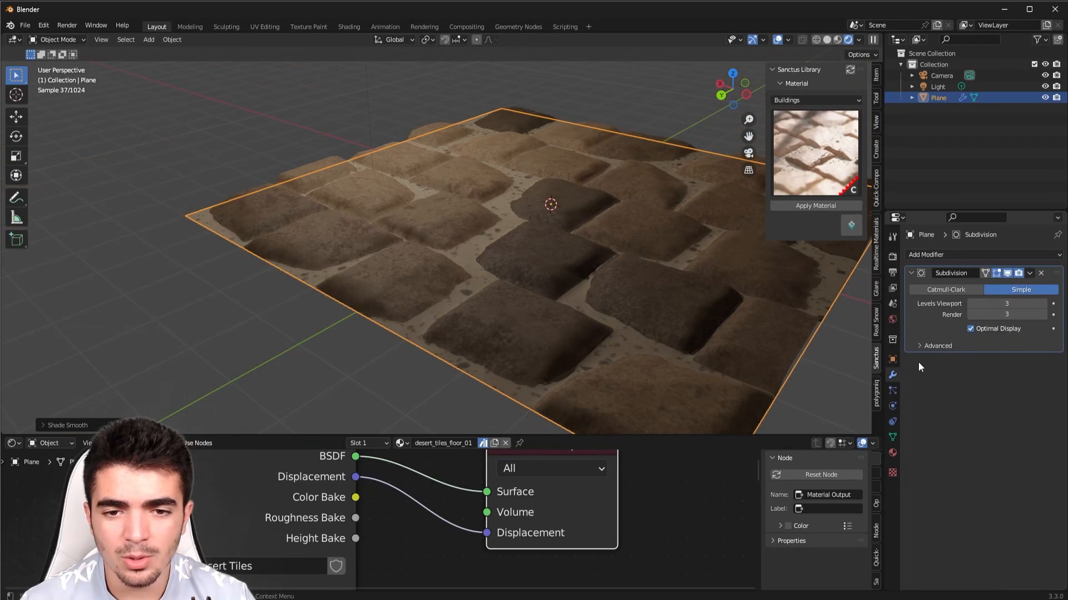
pyautogui.click(1044, 303)
pyautogui.click(1044, 315)
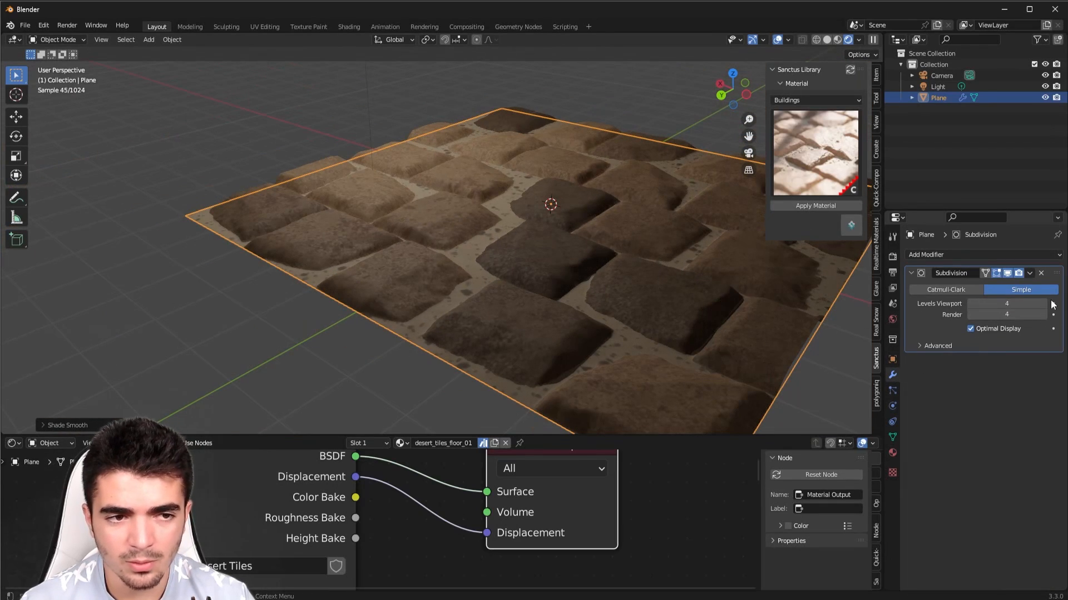
# Assign an Environment Texture to the world background color, using the spruit_sunrise_4k.hdr image
pyautogui.moveTo(517, 262); pyautogui.dragTo(664, 249, button='middle')
pyautogui.scroll(3, 664, 249)
pyautogui.moveTo(569, 238); pyautogui.dragTo(504, 313, button='middle')
pyautogui.scroll(-5, 519, 275)
pyautogui.click(892, 318)
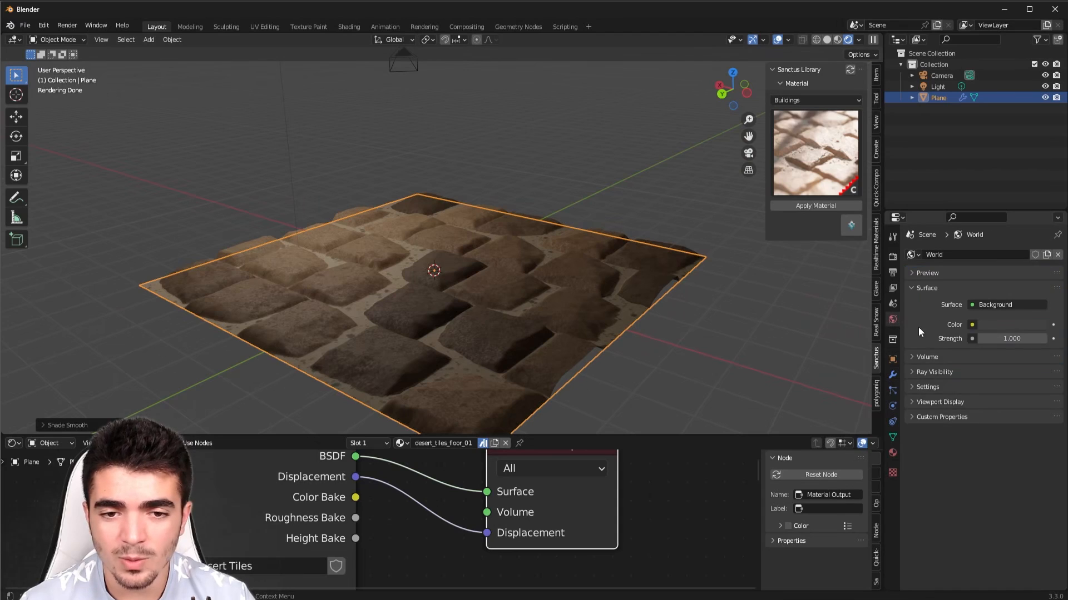
pyautogui.click(971, 325)
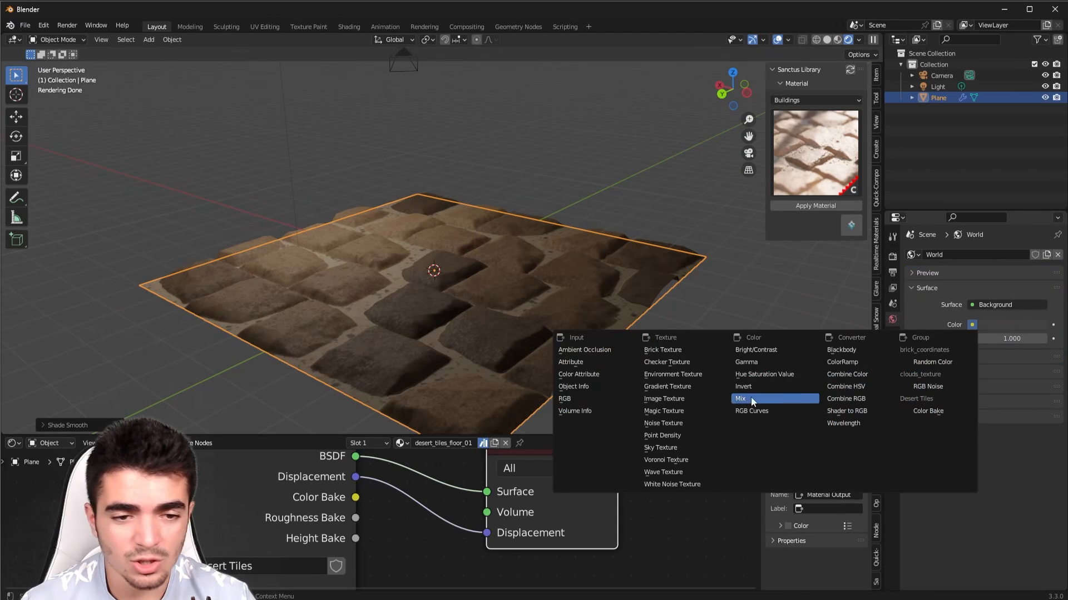
pyautogui.click(679, 374)
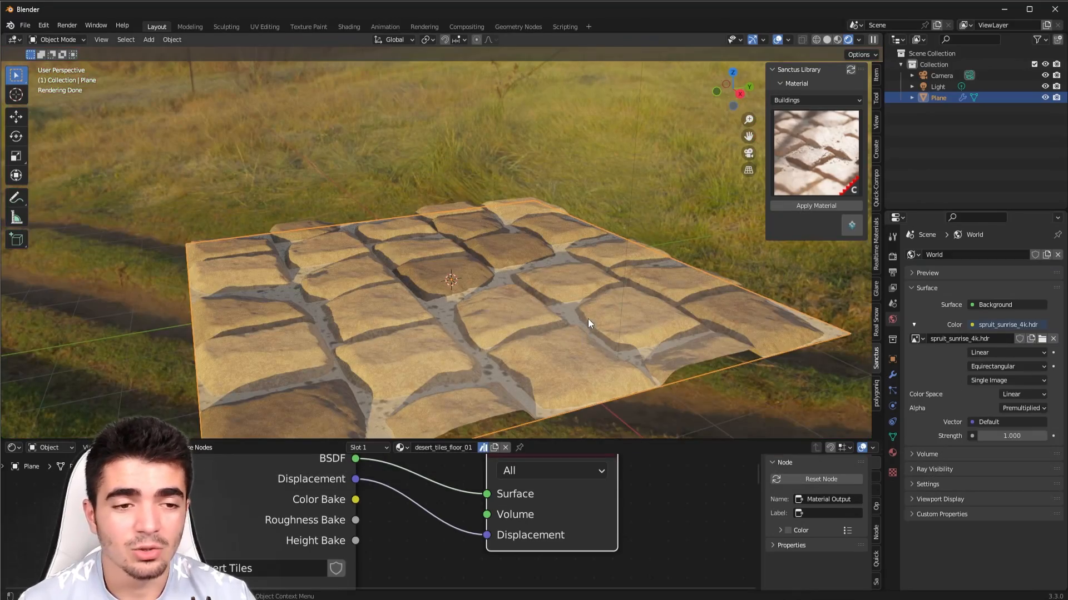
pyautogui.moveTo(583, 317); pyautogui.dragTo(432, 330, button='middle')
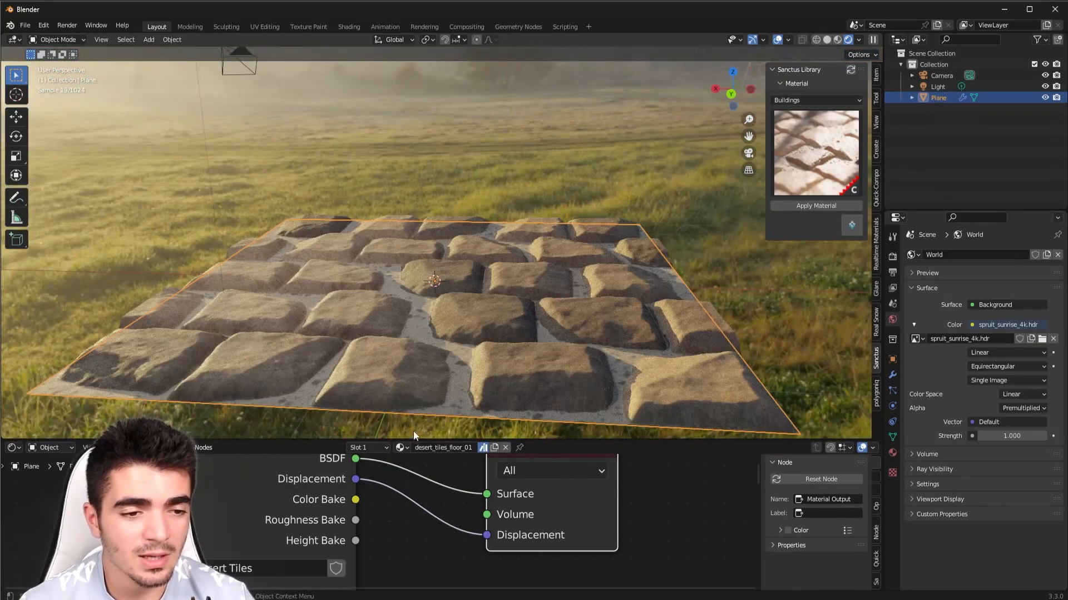
# Enlarge the Shader Editor area so the Desert Tiles node's settings can be edited beneath the rendered plane
pyautogui.moveTo(396, 439); pyautogui.dragTo(396, 309)
pyautogui.scroll(-3, 409, 455)
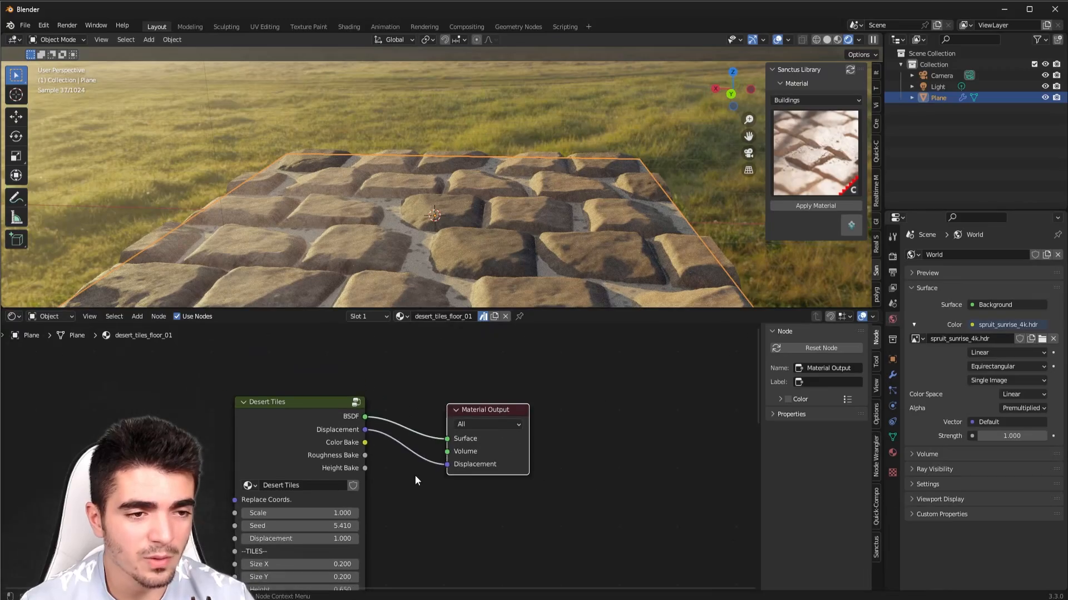
pyautogui.moveTo(384, 290); pyautogui.dragTo(362, 245, button='middle')
pyautogui.scroll(5, 362, 245)
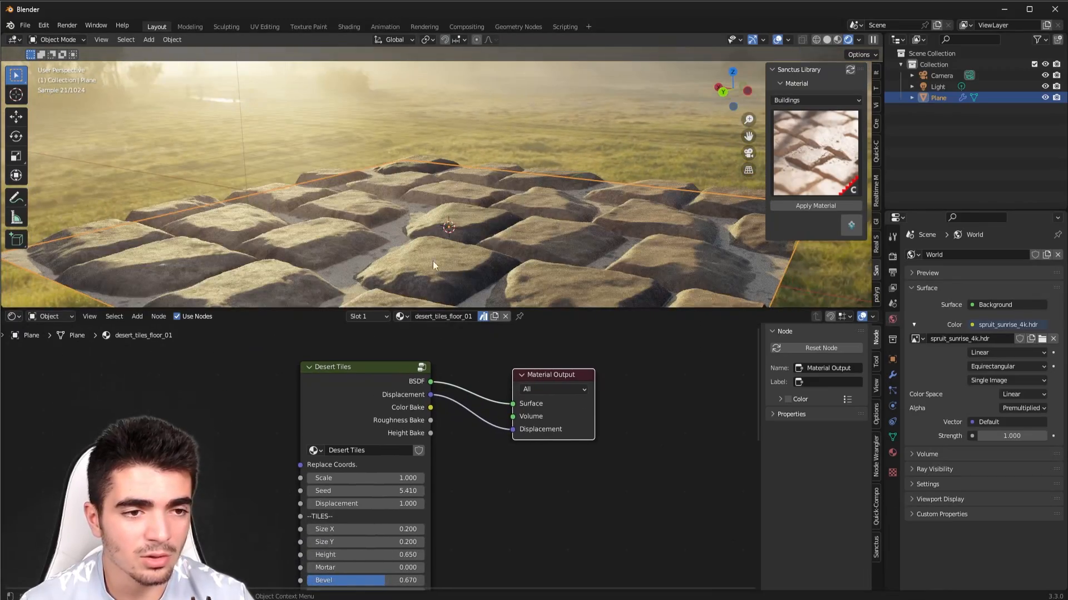
pyautogui.scroll(2, 482, 480)
pyautogui.scroll(-1, 521, 543)
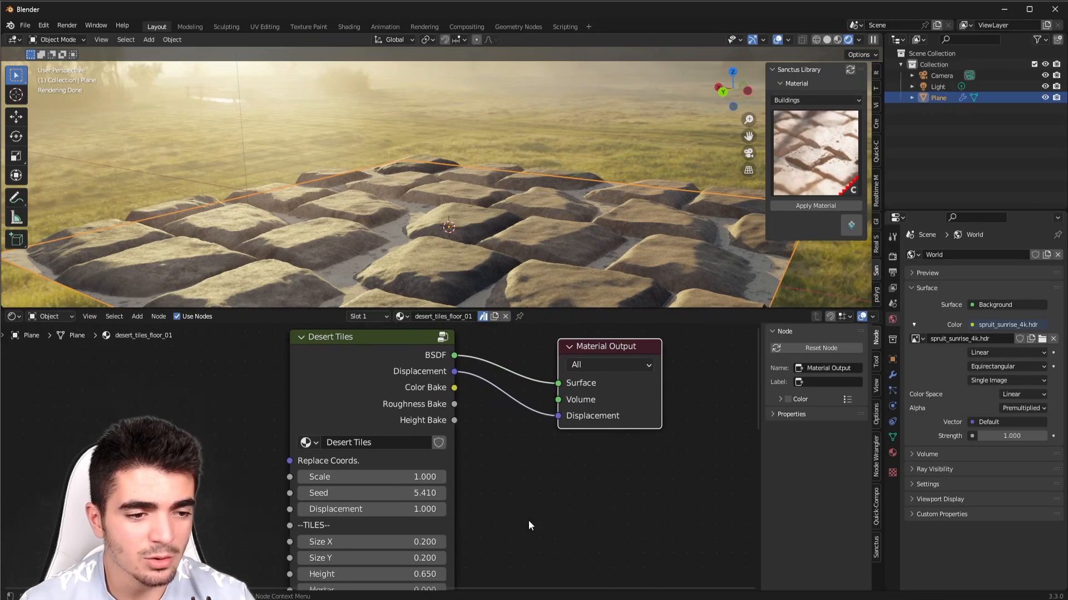
# Try other Scale values on the Desert Tiles node and return the scale to 1
pyautogui.doubleClick(371, 477)
pyautogui.write('3.2')
pyautogui.press('Return')
pyautogui.moveTo(371, 477); pyautogui.dragTo(334, 477)
pyautogui.click(334, 479)
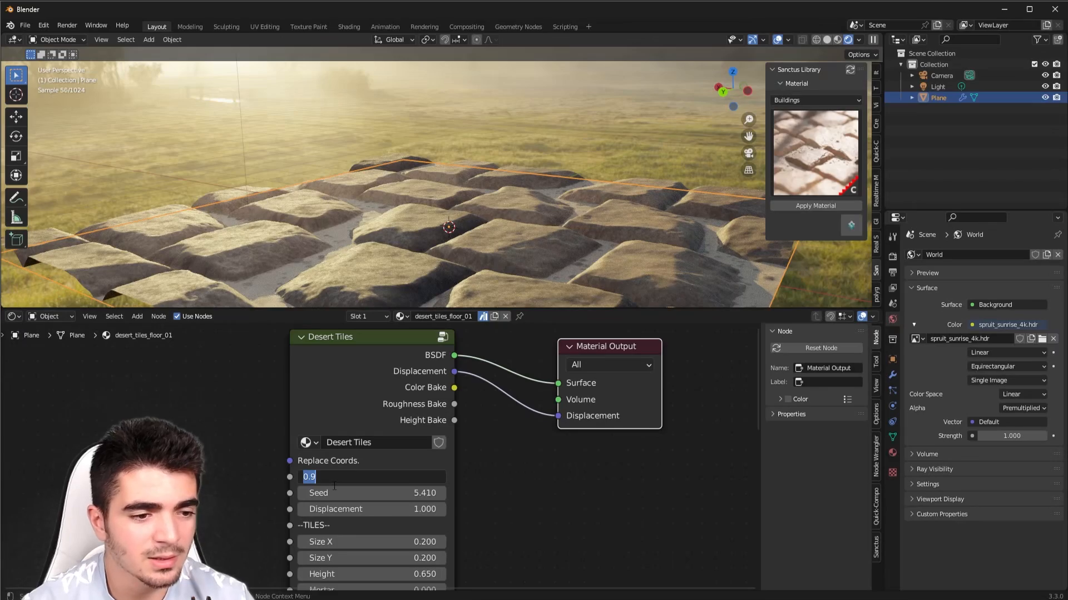
pyautogui.write('1')
pyautogui.press('Return')
# Set the Desert Tiles node's Seed to 4.310 and raise the tile Size X to 0.600
pyautogui.scroll(2, 536, 539)
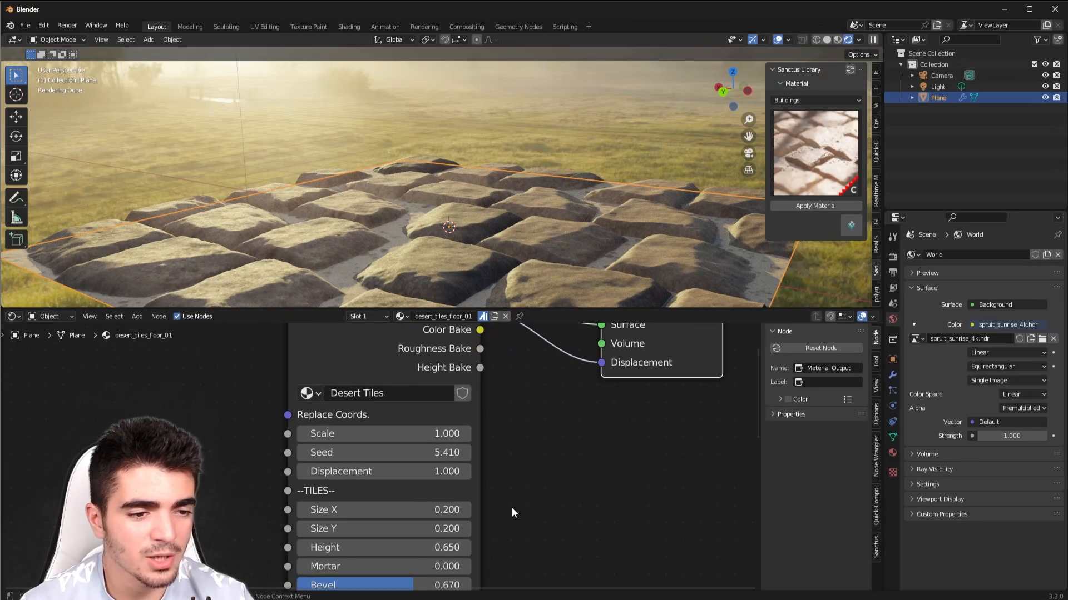
pyautogui.moveTo(352, 453)
pyautogui.mouseDown()
pyautogui.moveTo(308, 453)
pyautogui.moveTo(519, 452)
pyautogui.moveTo(354, 453)
pyautogui.mouseUp()
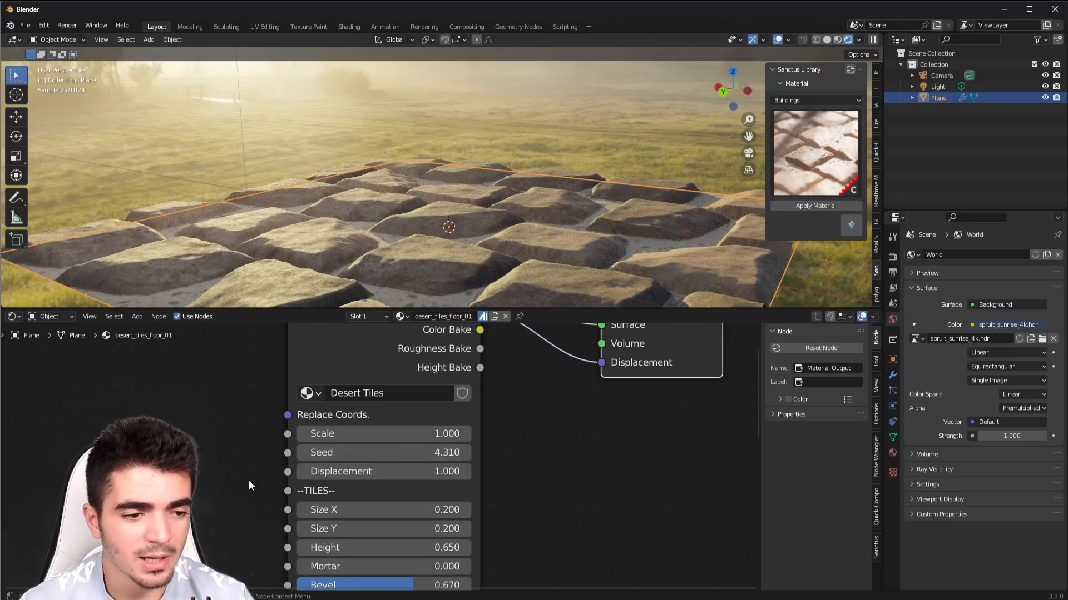
pyautogui.click(465, 508)
pyautogui.click(464, 510)
pyautogui.click(464, 510)
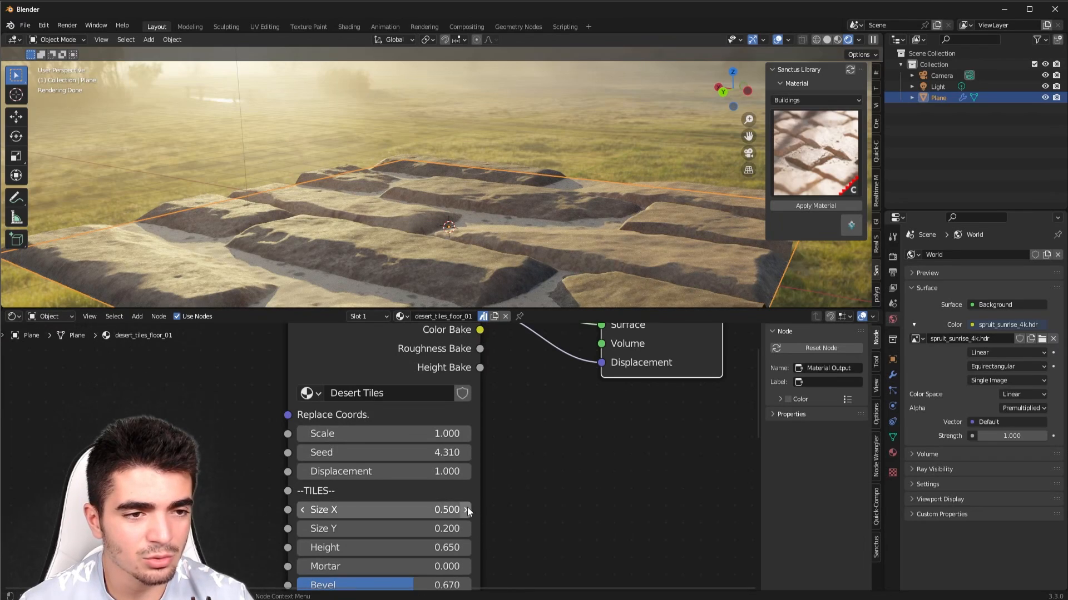
pyautogui.click(466, 509)
pyautogui.scroll(-4, 468, 280)
pyautogui.moveTo(469, 279); pyautogui.dragTo(374, 192, button='middle')
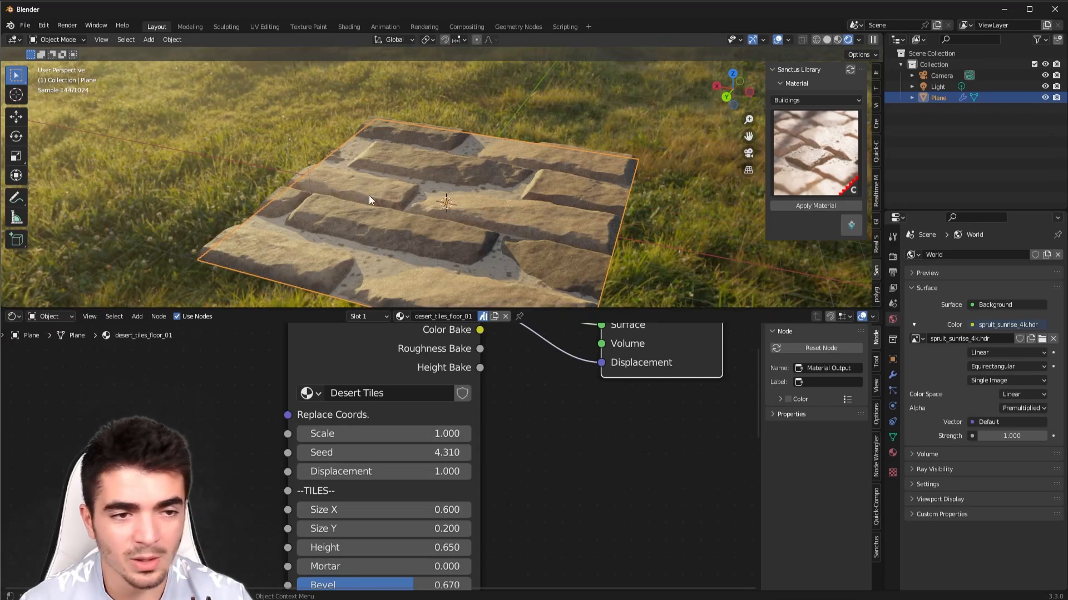
# Lower the tile Size X all the way to 0 and raise it again to 0.300
pyautogui.click(301, 512)
pyautogui.click(301, 512)
pyautogui.click(301, 512)
pyautogui.click(302, 512)
pyautogui.click(301, 511)
pyautogui.click(302, 512)
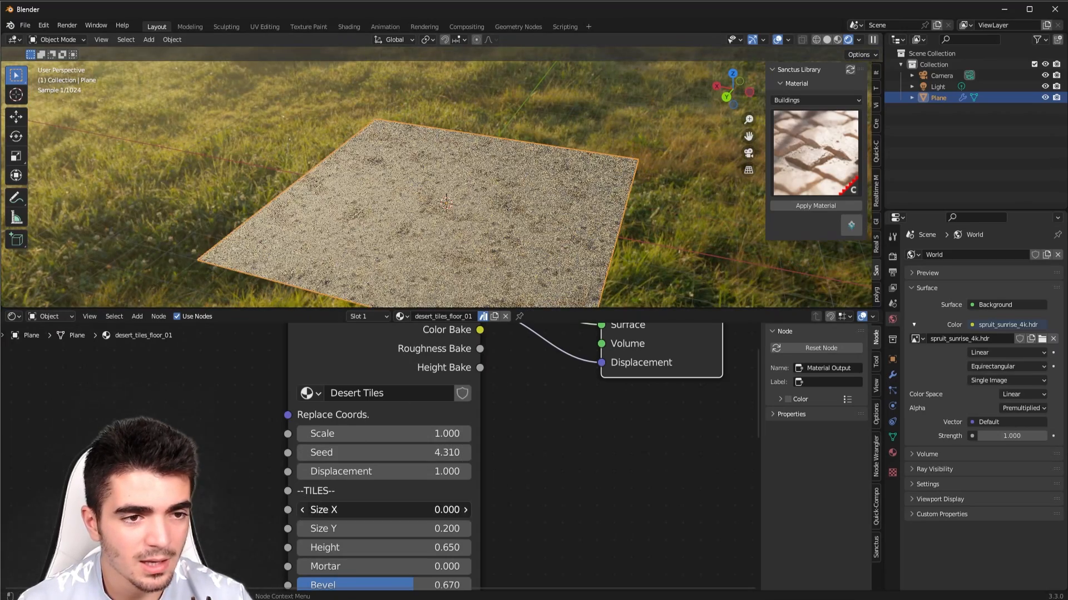
pyautogui.click(465, 510)
pyautogui.click(465, 510)
pyautogui.click(465, 510)
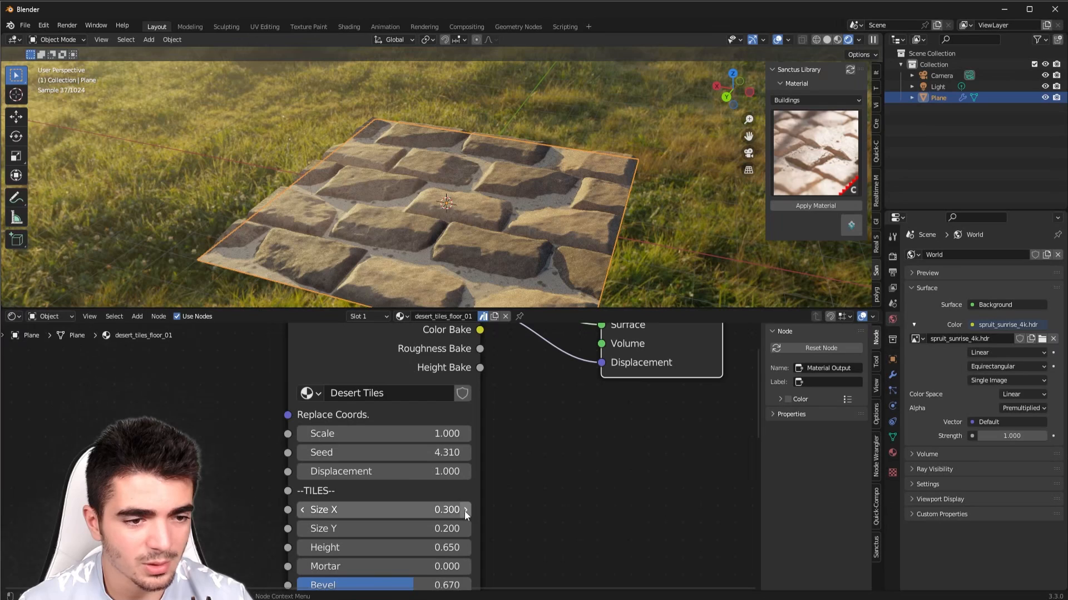
# Change the tiles' Color1 to green with hue 0.329, saturation 0.966 and value 0.305
pyautogui.keyDown('shift'); pyautogui.scroll(-8, 562, 522); pyautogui.keyUp('shift')
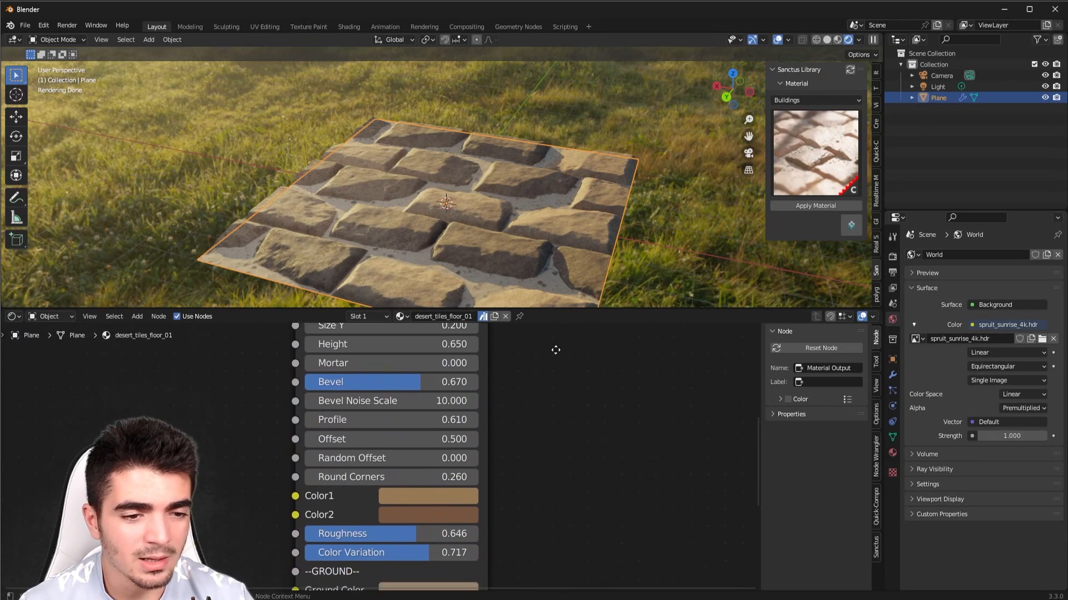
pyautogui.moveTo(559, 452); pyautogui.dragTo(573, 417, button='middle')
pyautogui.click(426, 456)
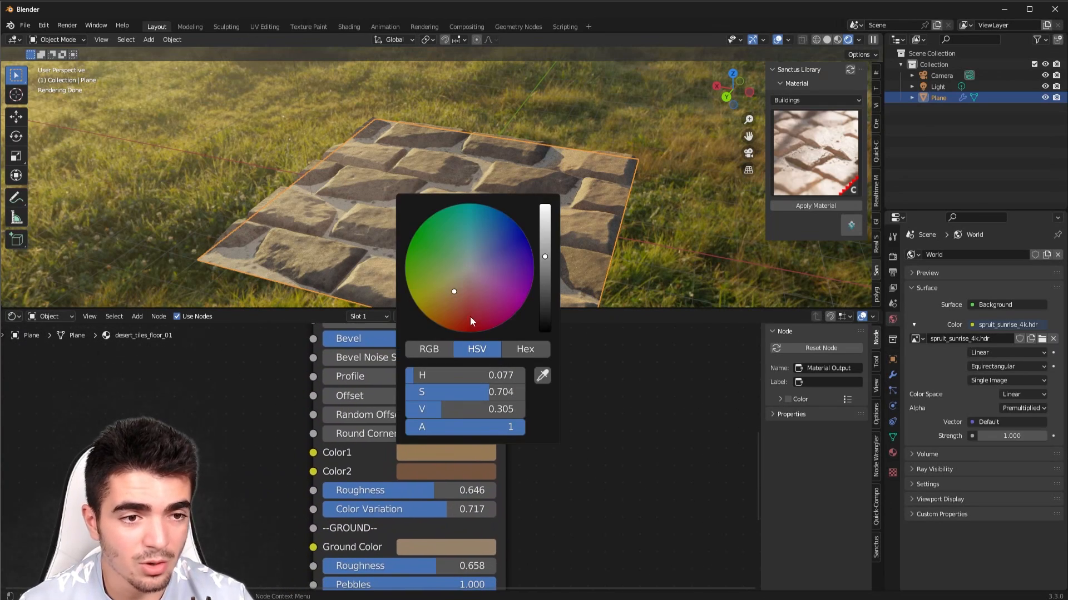
pyautogui.moveTo(469, 316); pyautogui.dragTo(421, 245)
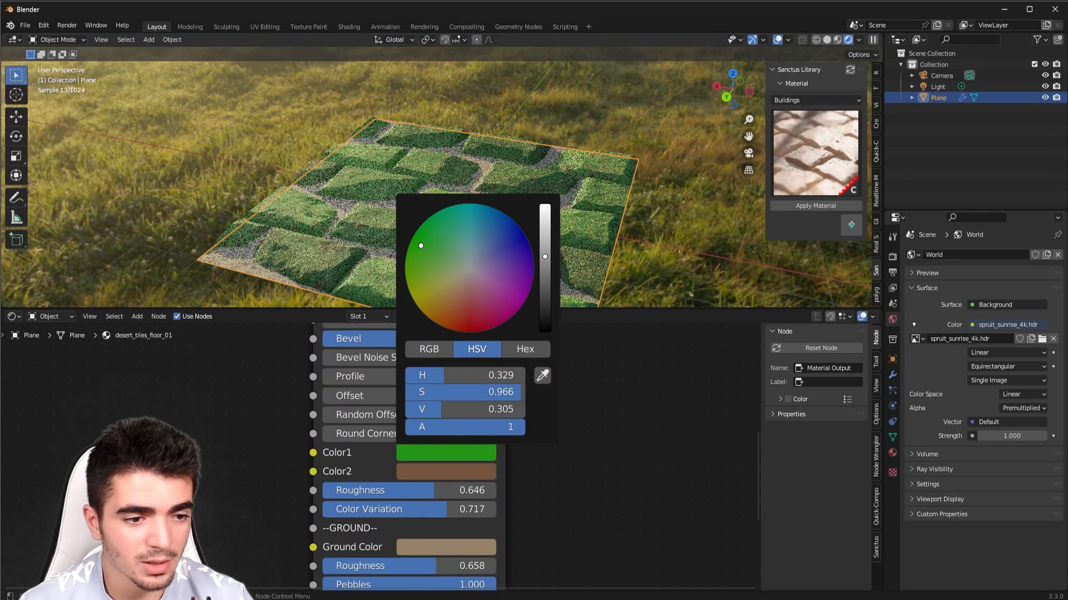
# Change the tiles' Color2 to a pale grayish blue and inspect the recolored stones
pyautogui.click(421, 472)
pyautogui.moveTo(546, 299); pyautogui.dragTo(460, 279)
pyautogui.scroll(4, 315, 197)
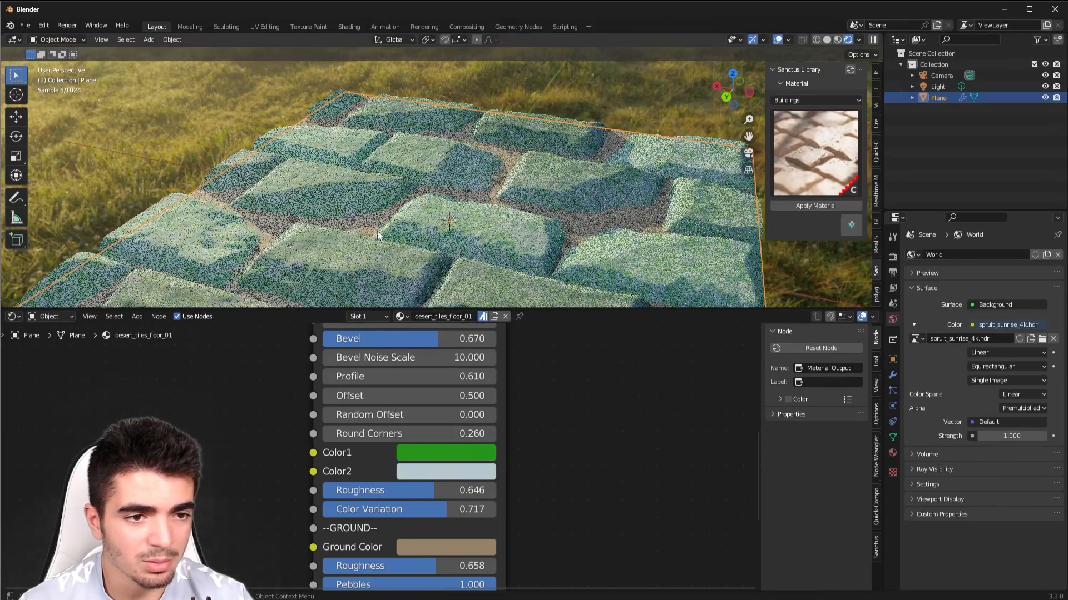
pyautogui.moveTo(378, 232); pyautogui.dragTo(401, 222, button='middle')
pyautogui.scroll(-2, 401, 221)
pyautogui.scroll(-3, 380, 456)
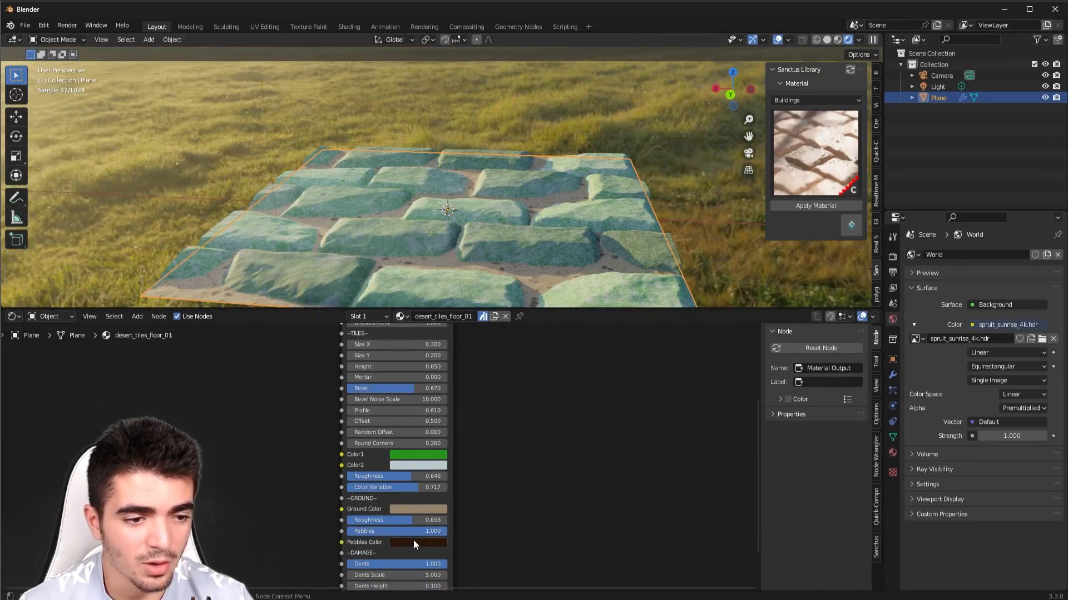
# Darken the Ground Color of the Desert Tiles node to black by setting its value to 0
pyautogui.moveTo(412, 542); pyautogui.dragTo(420, 406, button='middle')
pyautogui.scroll(8, 414, 412)
pyautogui.moveTo(410, 459); pyautogui.dragTo(382, 505, button='middle')
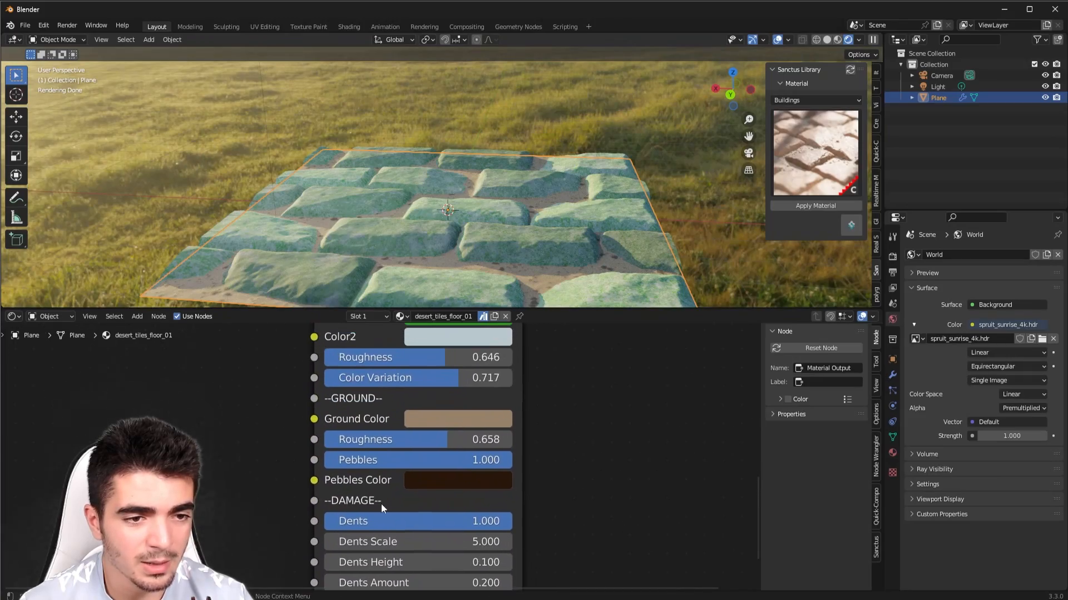
pyautogui.click(449, 418)
pyautogui.moveTo(565, 221); pyautogui.dragTo(565, 295)
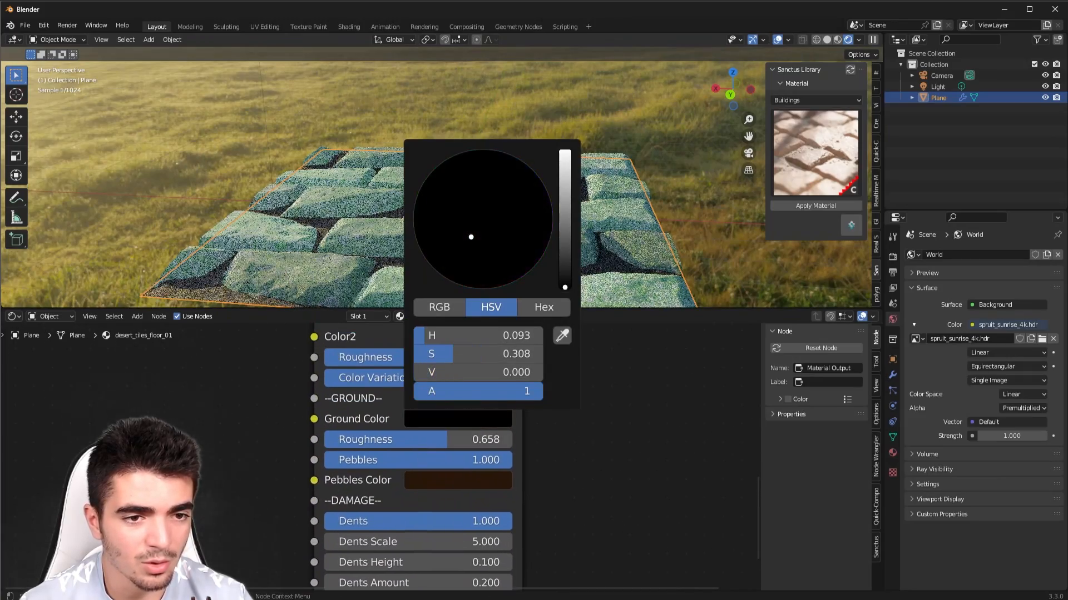
pyautogui.moveTo(608, 181)
pyautogui.mouseDown(button='middle')
pyautogui.moveTo(512, 240)
pyautogui.moveTo(589, 184)
pyautogui.mouseUp(button='middle')
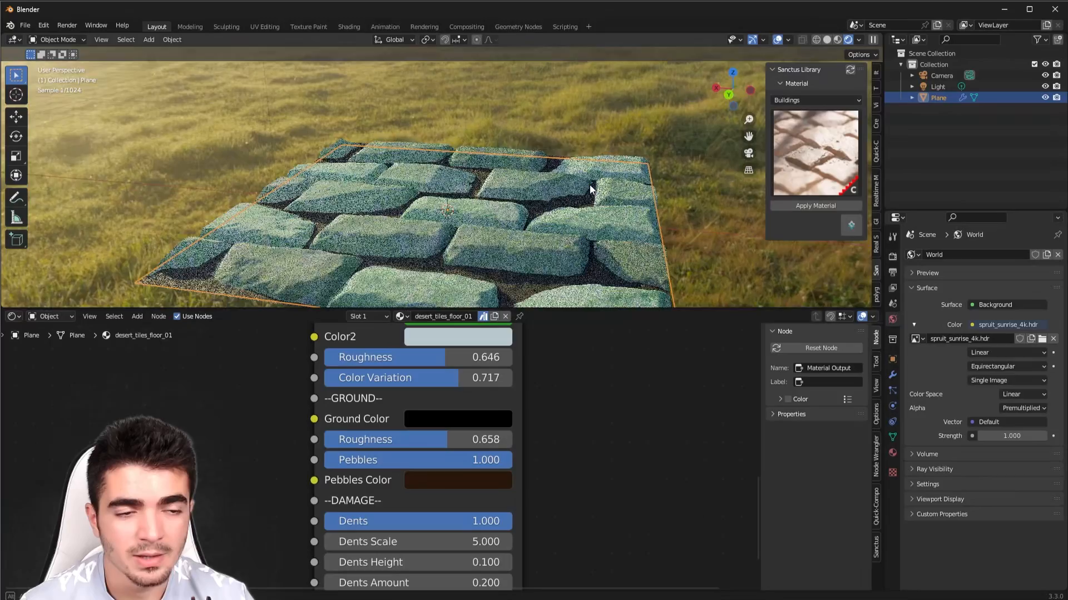
# Enlarge the 3D viewport over the shader editor and examine the green stones against the darkened ground
pyautogui.moveTo(522, 310); pyautogui.dragTo(520, 510)
pyautogui.scroll(2, 506, 420)
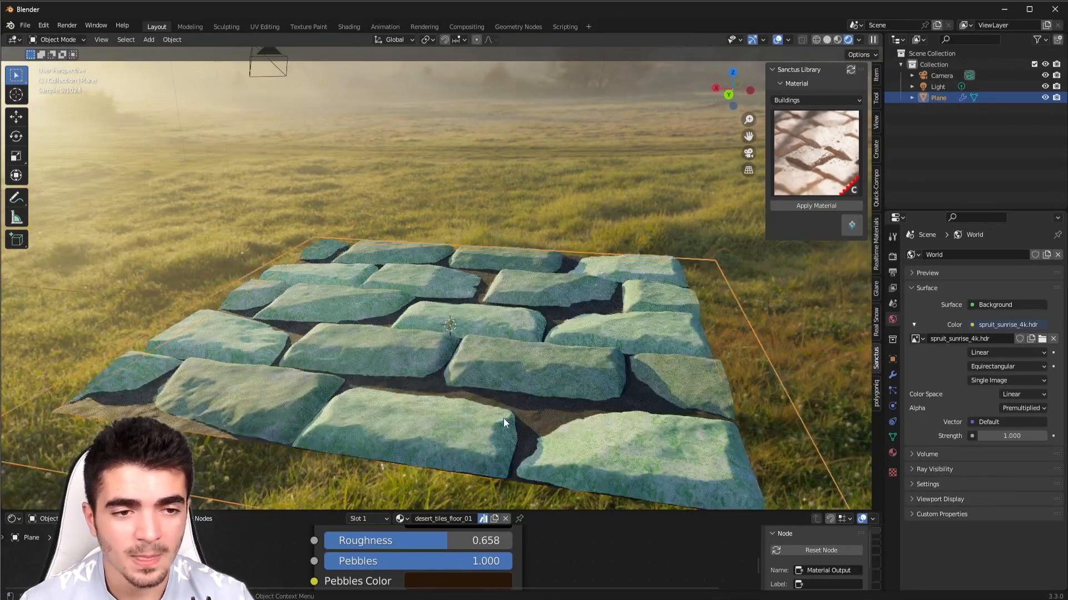
pyautogui.scroll(2, 504, 422)
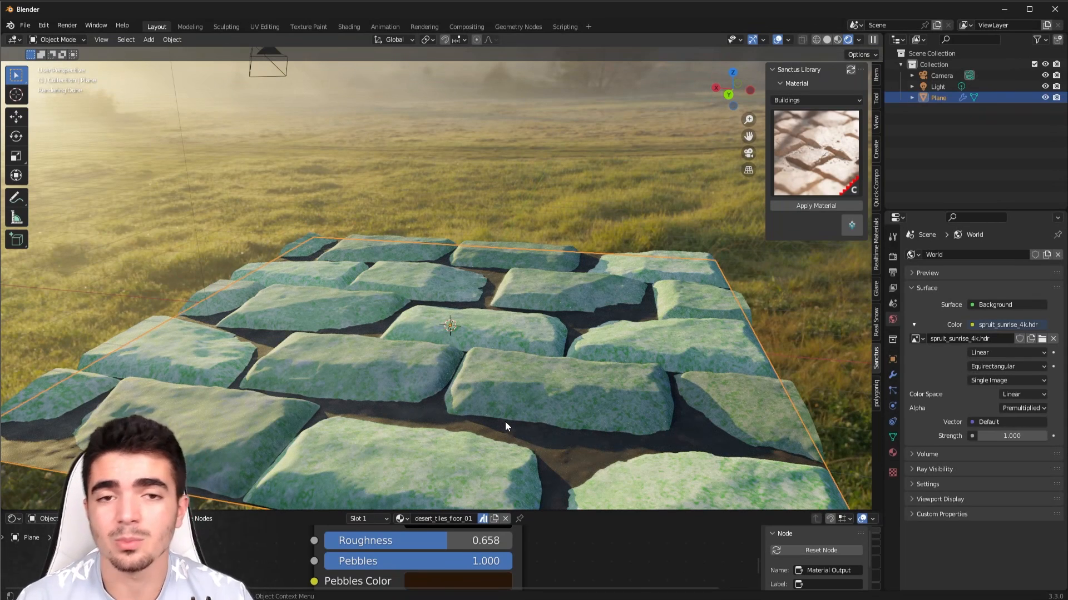
pyautogui.scroll(-4, 506, 425)
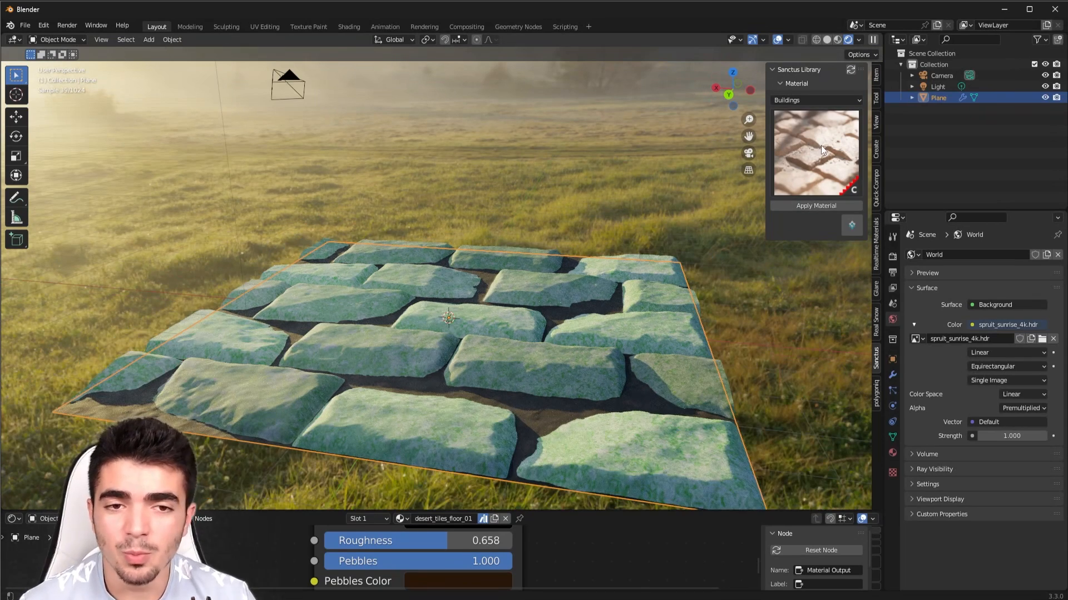
# Apply the first Aging Tiles material from the Buildings category of the Sanctus Library to the plane
pyautogui.click(821, 146)
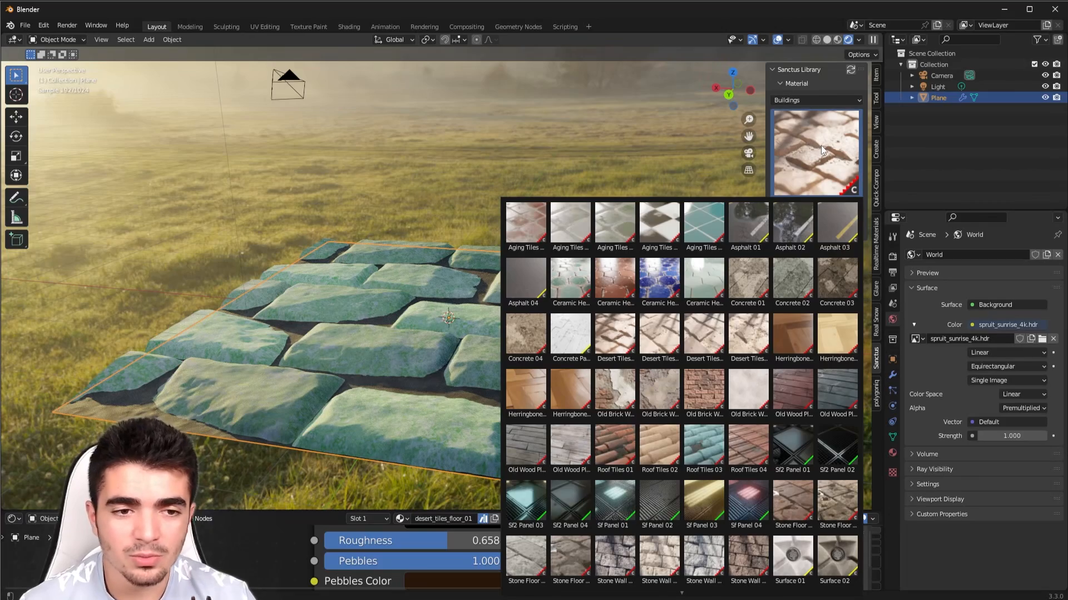
pyautogui.click(524, 231)
pyautogui.click(825, 206)
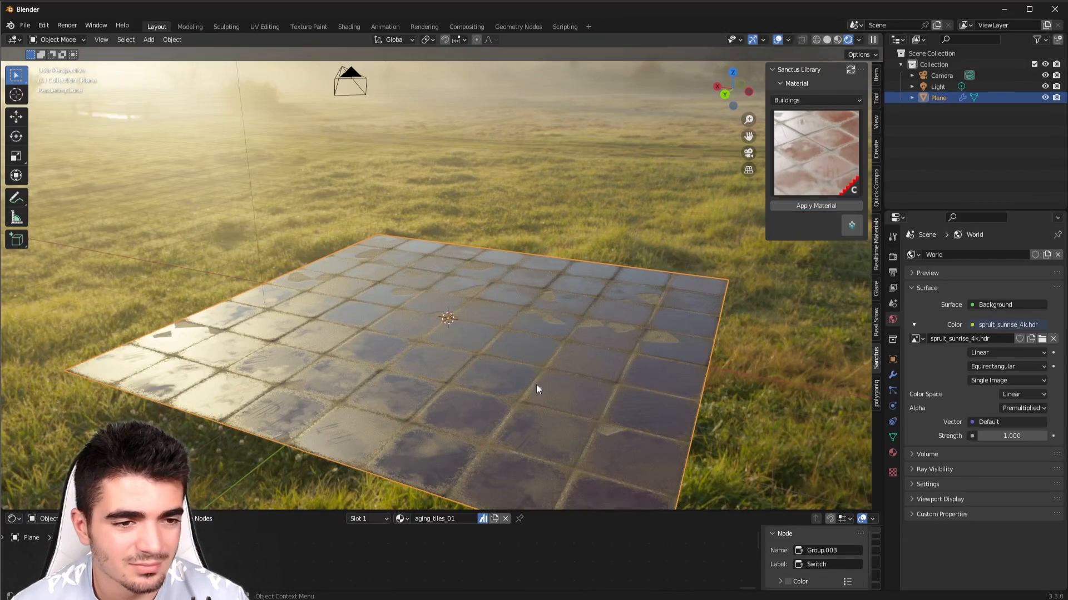
# Examine the aged tiles' reflections, grout and dirt from several angles and distances
pyautogui.moveTo(576, 382); pyautogui.dragTo(536, 388, button='middle')
pyautogui.scroll(4, 539, 405)
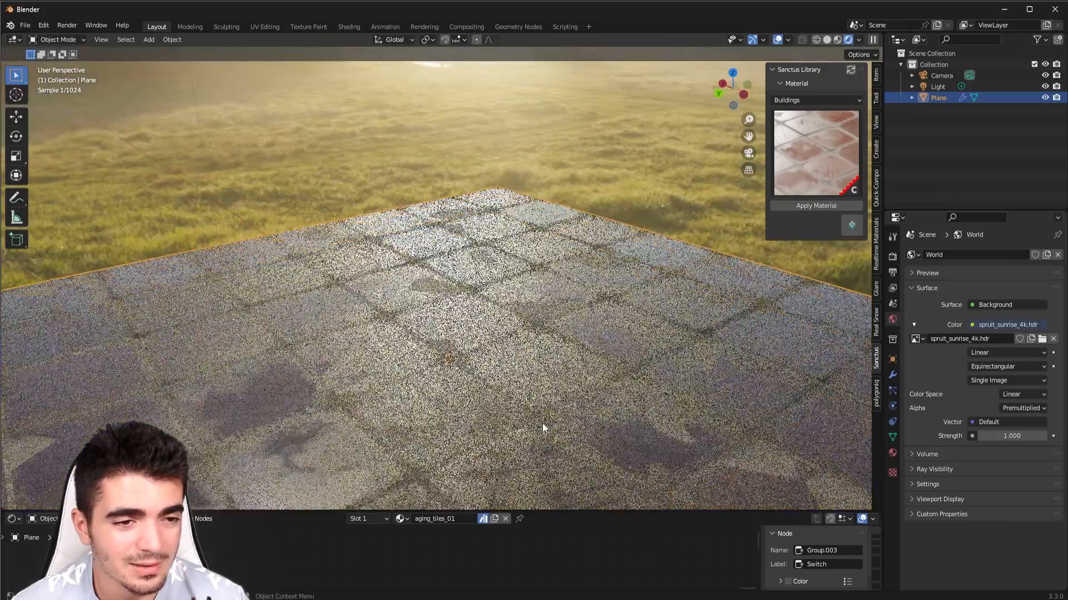
pyautogui.keyDown('shift'); pyautogui.moveTo(480, 458); pyautogui.dragTo(519, 323, button='middle'); pyautogui.keyUp('shift')
pyautogui.scroll(3, 483, 340)
pyautogui.scroll(-4, 483, 340)
pyautogui.keyDown('shift'); pyautogui.moveTo(459, 309); pyautogui.dragTo(531, 347, button='middle'); pyautogui.keyUp('shift')
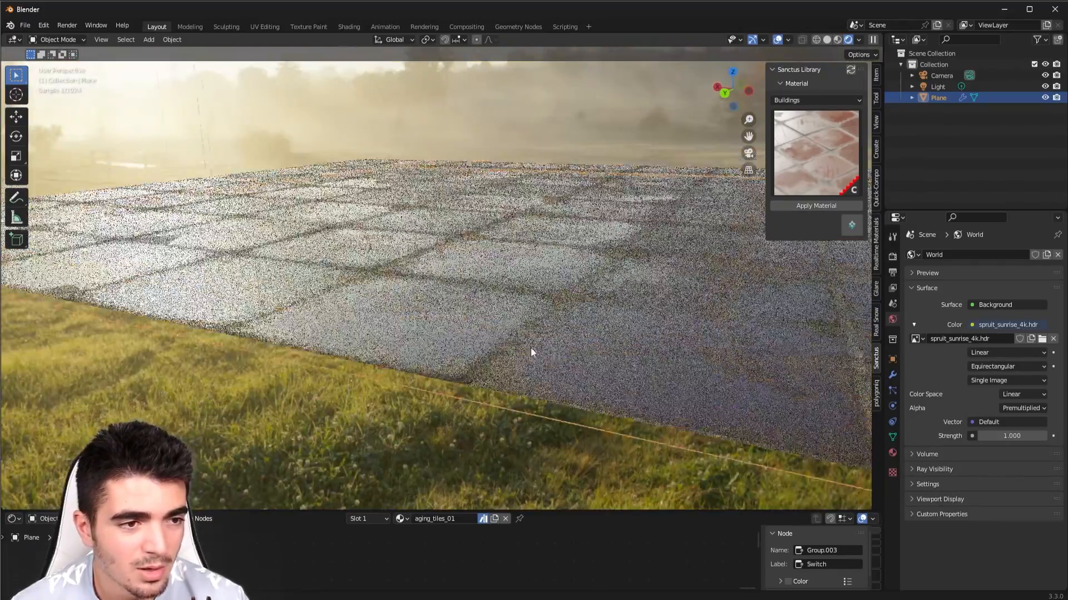
pyautogui.scroll(-5, 329, 313)
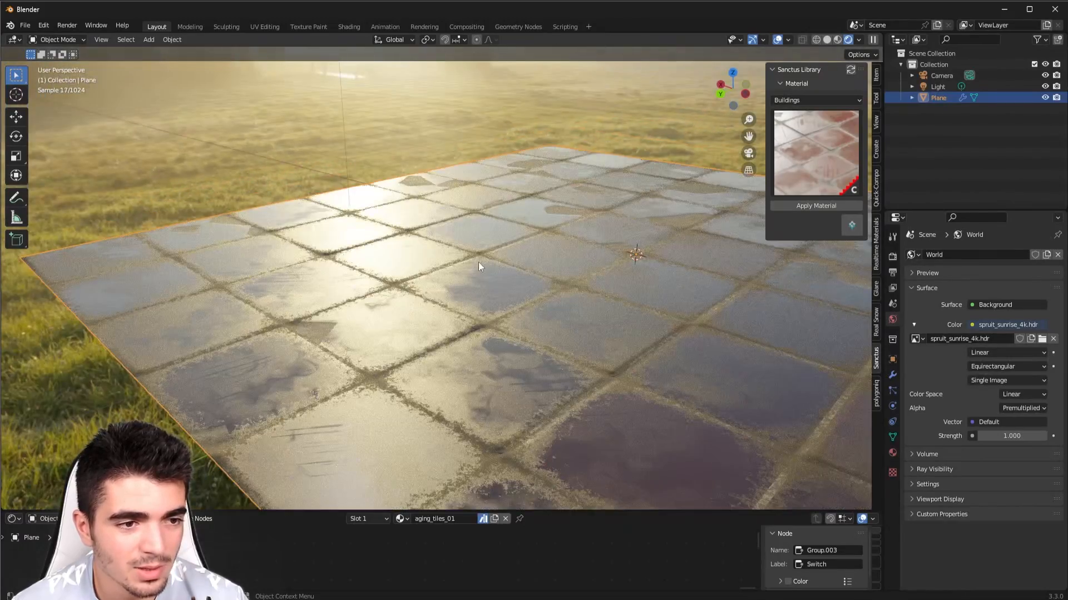
pyautogui.moveTo(478, 262); pyautogui.dragTo(567, 360, button='middle')
pyautogui.scroll(2, 567, 360)
# Apply the Sf Panel 04 material from the Sanctus Library to the plane
pyautogui.click(827, 163)
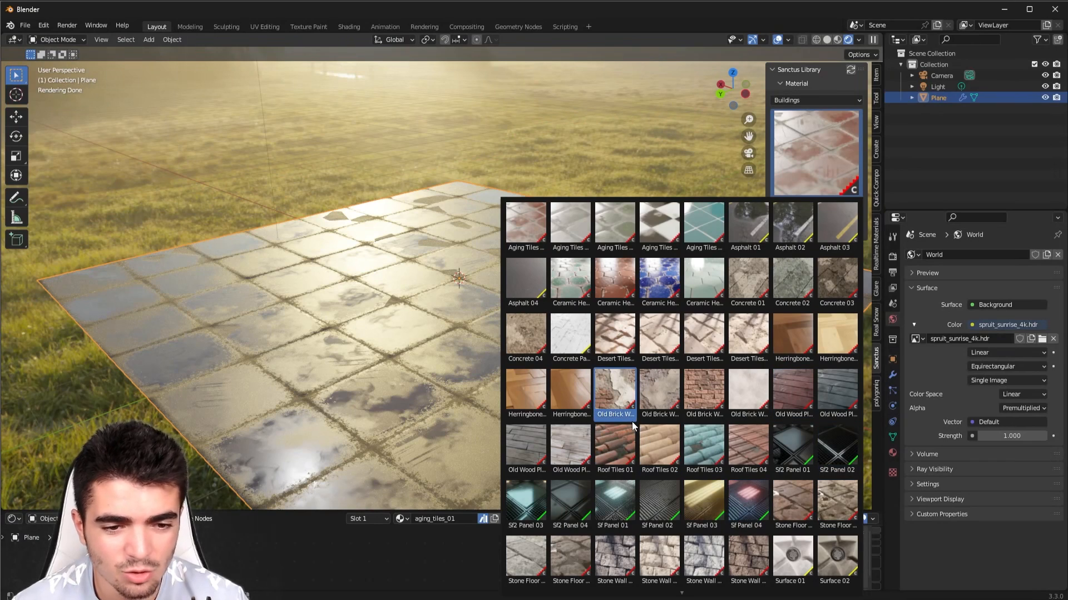
pyautogui.click(747, 505)
# Examine the sci-fi panel material's grilles and glowing lights up close and from a distance
pyautogui.moveTo(551, 355); pyautogui.dragTo(495, 326, button='middle')
pyautogui.scroll(4, 452, 384)
pyautogui.keyDown('shift'); pyautogui.moveTo(367, 473); pyautogui.dragTo(600, 360, button='middle'); pyautogui.keyUp('shift')
pyautogui.scroll(4, 489, 374)
pyautogui.scroll(-4, 489, 378)
pyautogui.scroll(-5, 512, 361)
pyautogui.scroll(5, 536, 375)
pyautogui.scroll(-5, 536, 376)
pyautogui.scroll(6, 593, 361)
pyautogui.scroll(-5, 600, 360)
pyautogui.moveTo(543, 335); pyautogui.dragTo(583, 372, button='middle')
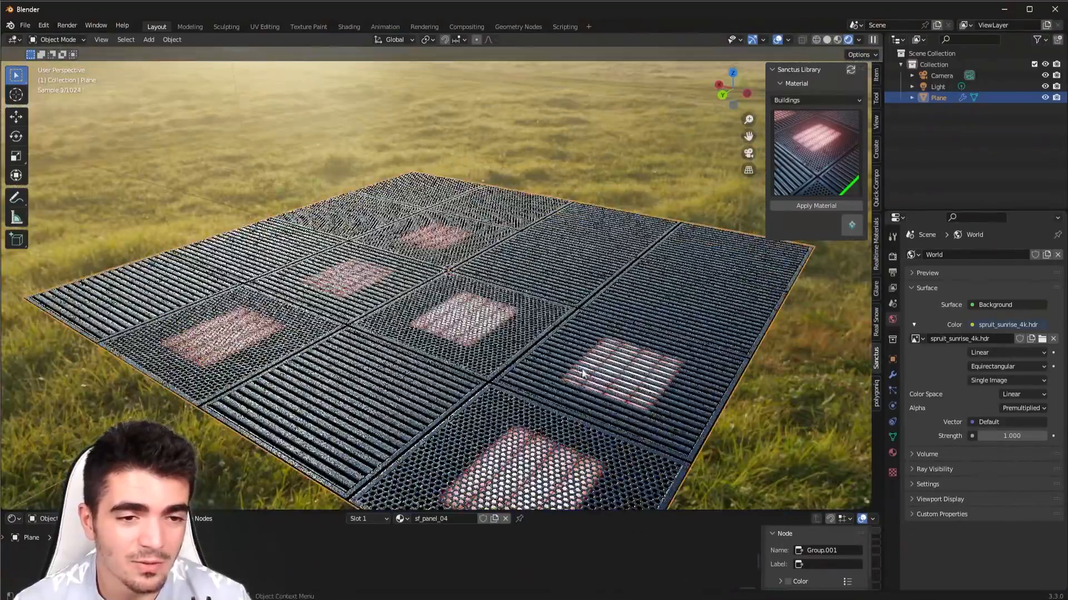
# Enlarge the shader editor and bring the sf_panel_04 material's nodes into readable view
pyautogui.moveTo(389, 510); pyautogui.dragTo(529, 336)
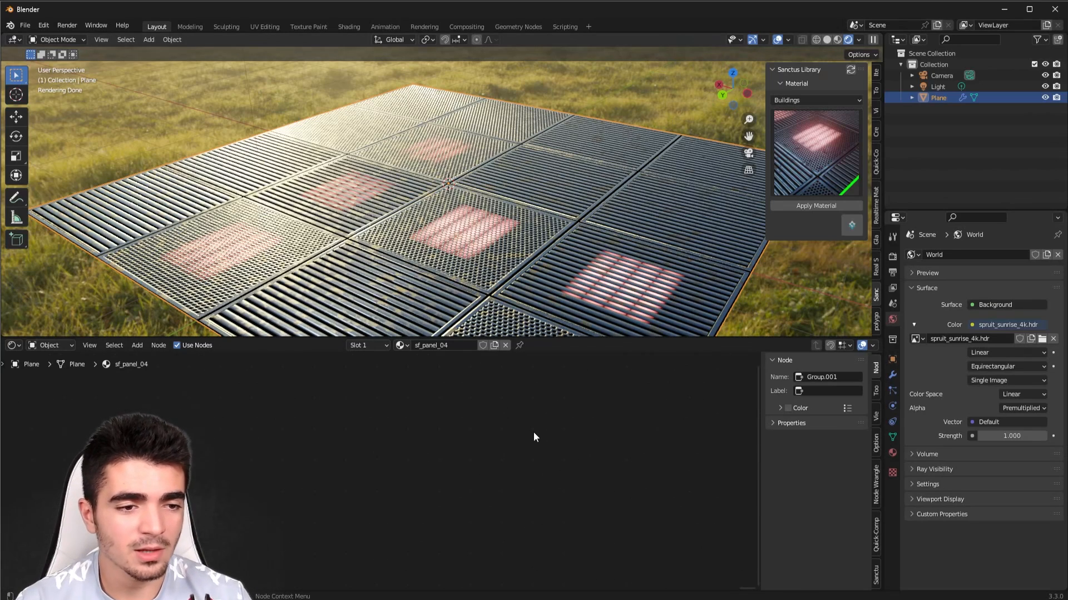
pyautogui.scroll(-6, 492, 404)
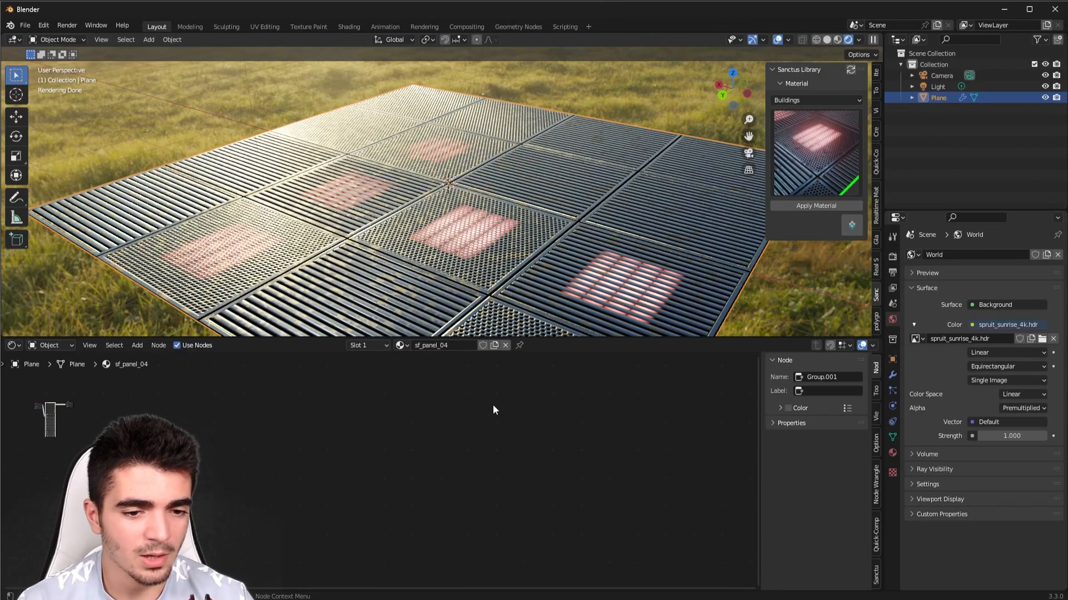
pyautogui.press('KP_Decimal')
pyautogui.scroll(5, 363, 457)
pyautogui.scroll(5, 389, 462)
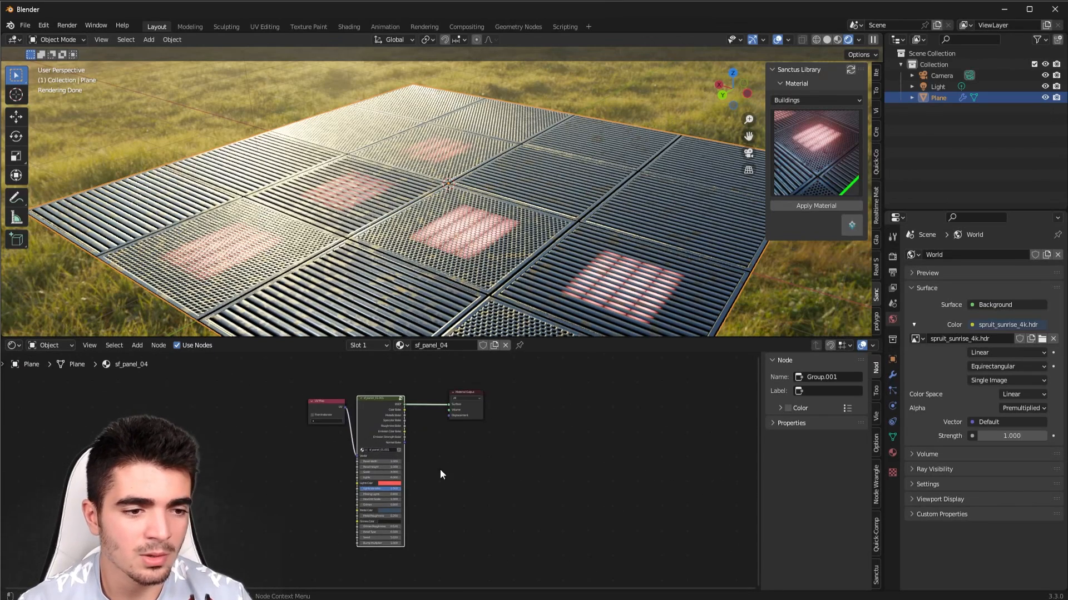
pyautogui.moveTo(451, 472); pyautogui.dragTo(463, 523, button='middle')
pyautogui.scroll(6, 468, 518)
pyautogui.moveTo(492, 454); pyautogui.dragTo(521, 486, button='middle')
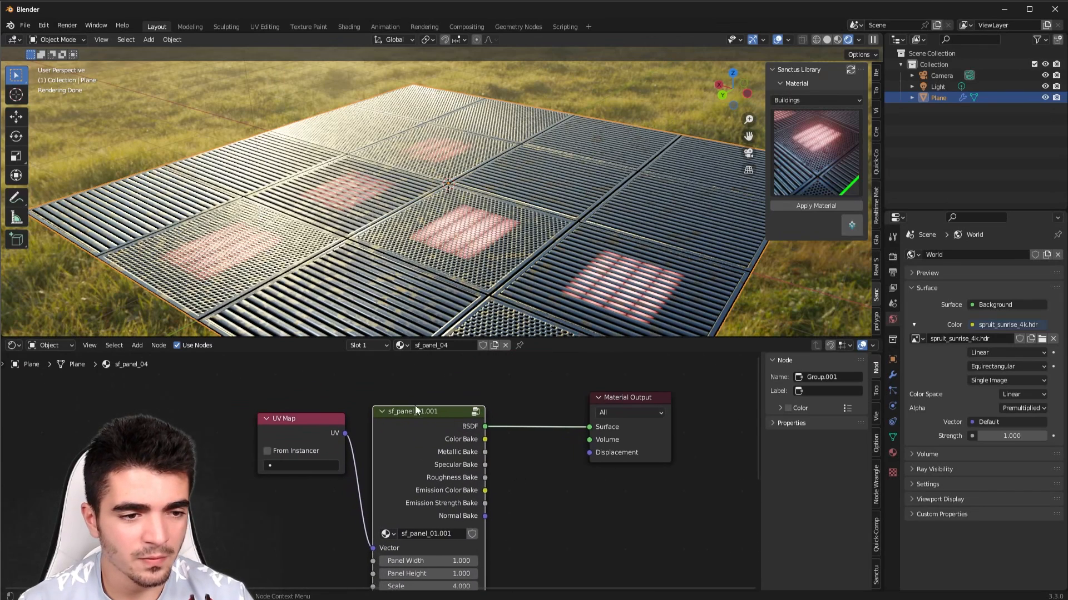
# Move the sf_panel group node slightly closer to the Material Output node
pyautogui.rightClick(425, 414)
pyautogui.click(419, 416)
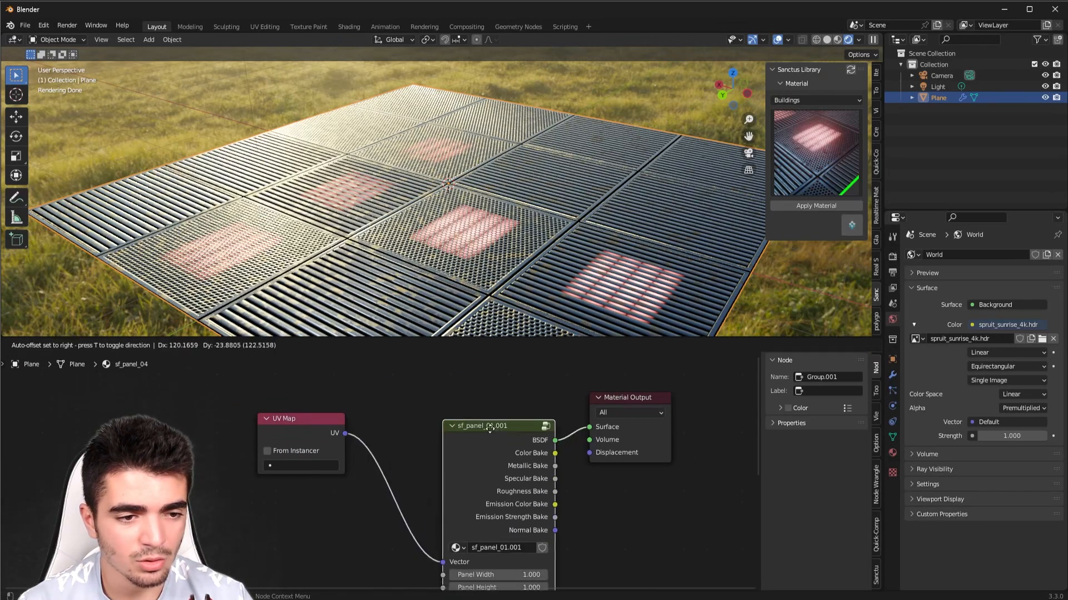
pyautogui.click(459, 404)
# Set the sf_panel node's Sanctus bake sockets to Color, Metallic, Specular, Roughness, Emission Color, Emission Strength and Normal Bake
pyautogui.rightClick(459, 404)
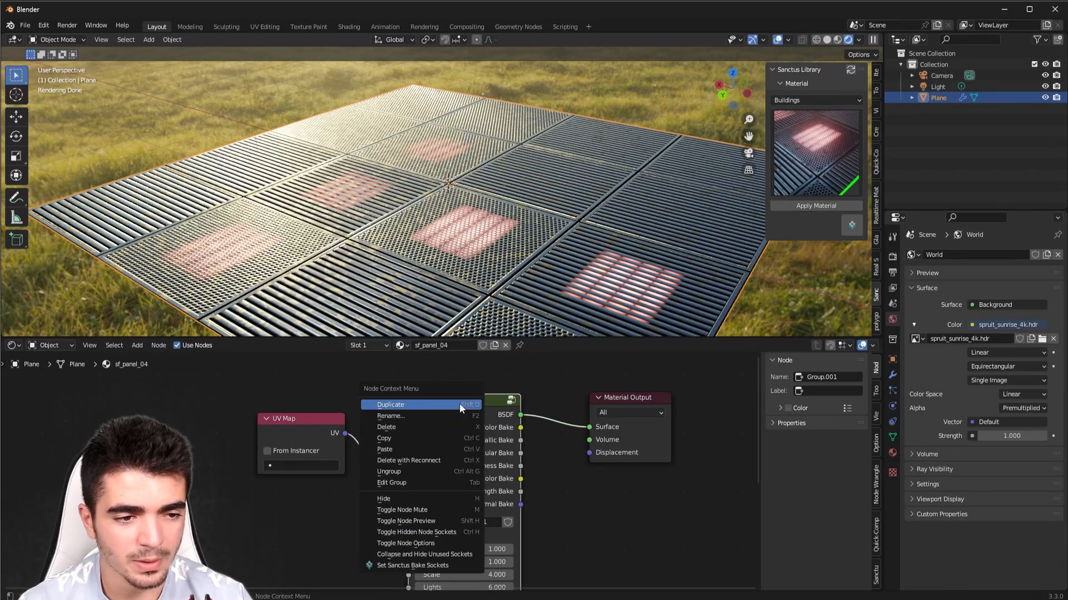
pyautogui.click(411, 567)
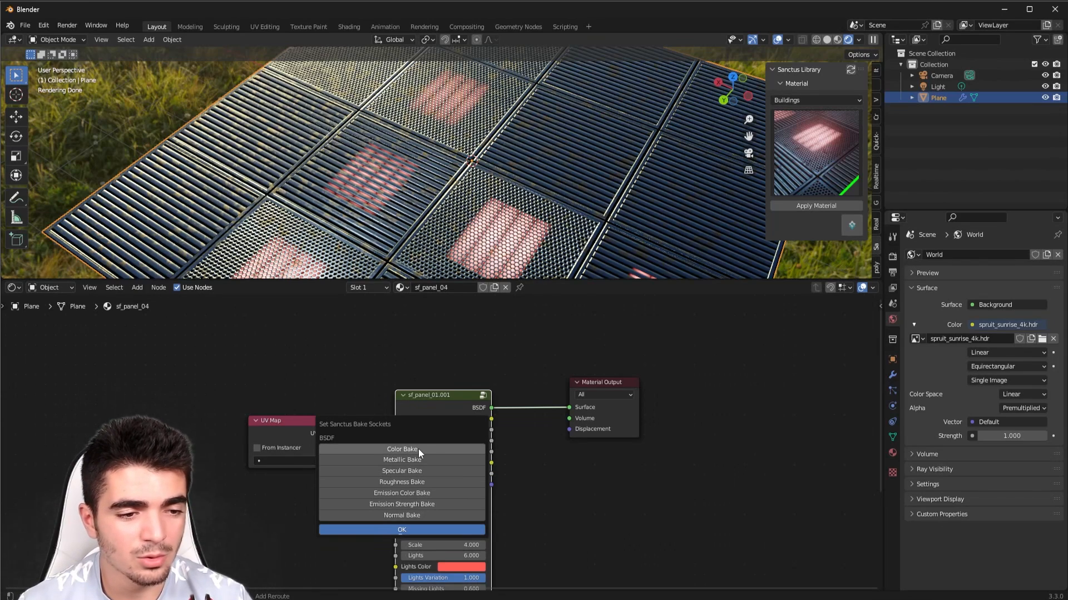
pyautogui.moveTo(418, 448); pyautogui.dragTo(437, 461)
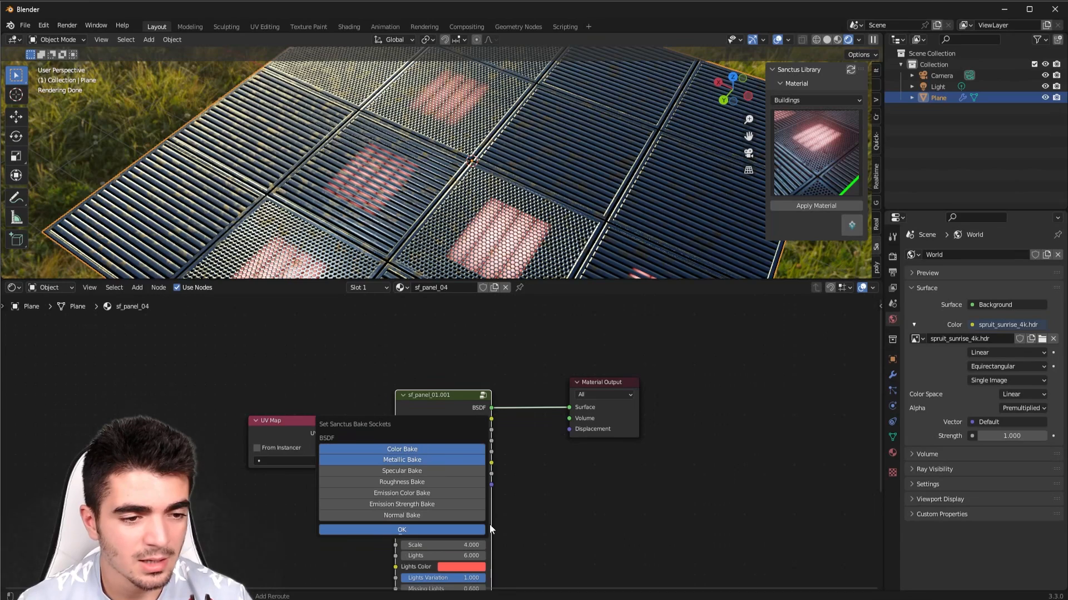
pyautogui.click(411, 471)
pyautogui.click(419, 482)
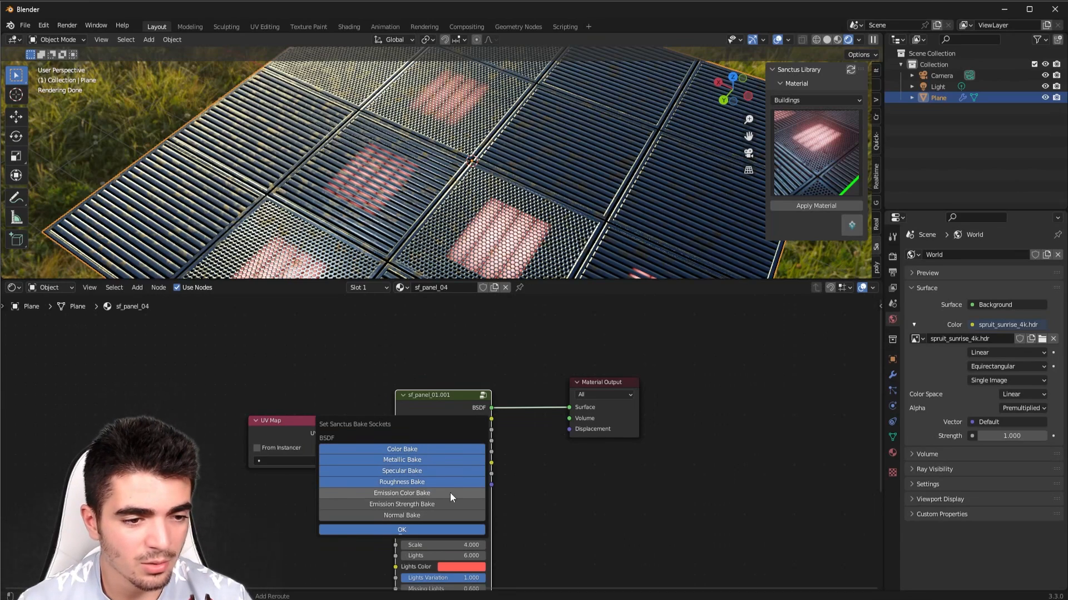
pyautogui.click(475, 495)
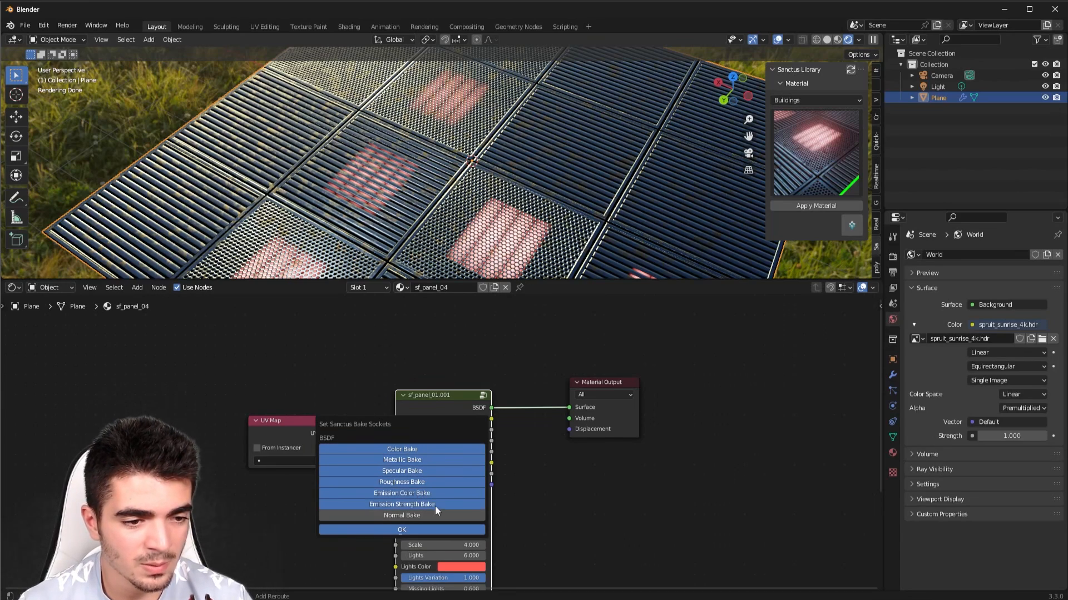
pyautogui.click(472, 513)
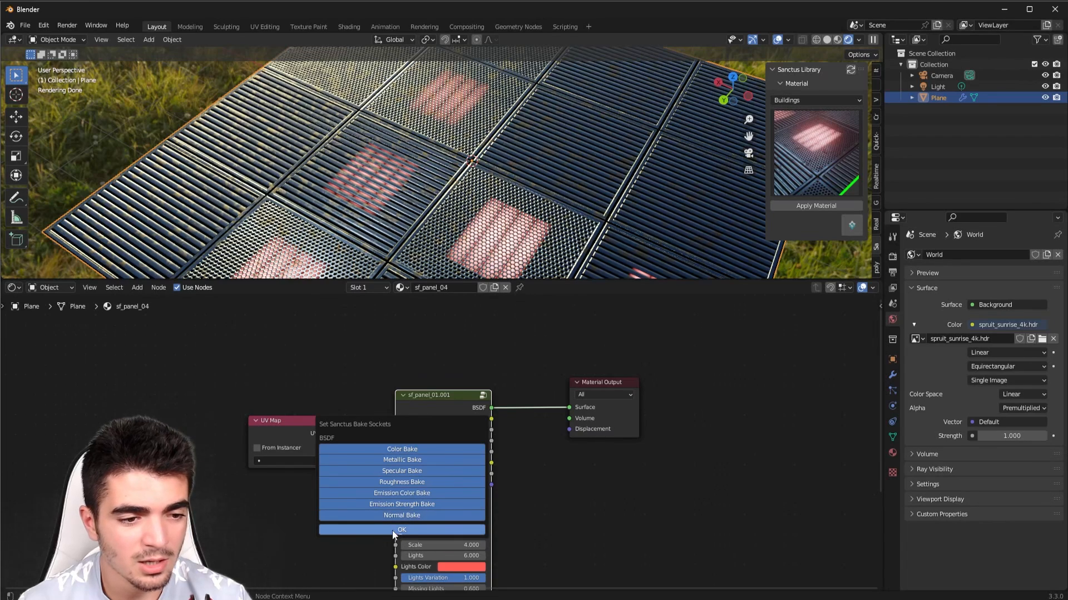
pyautogui.click(398, 530)
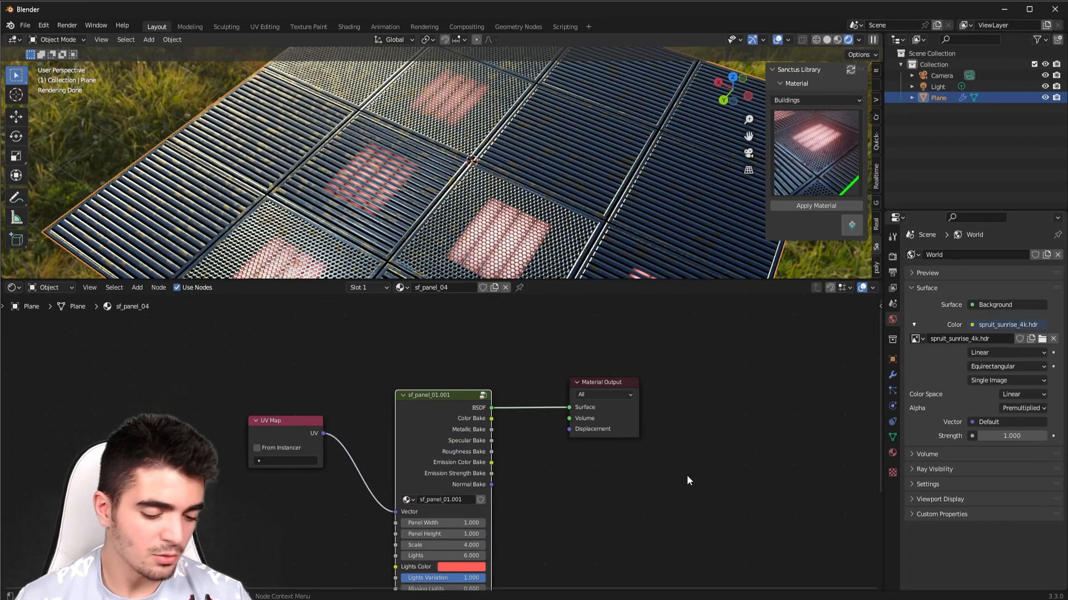
# Bake all registered sockets of the sf_panel group node to textures with Sanctus Baking at 512 resolution
pyautogui.press('n')
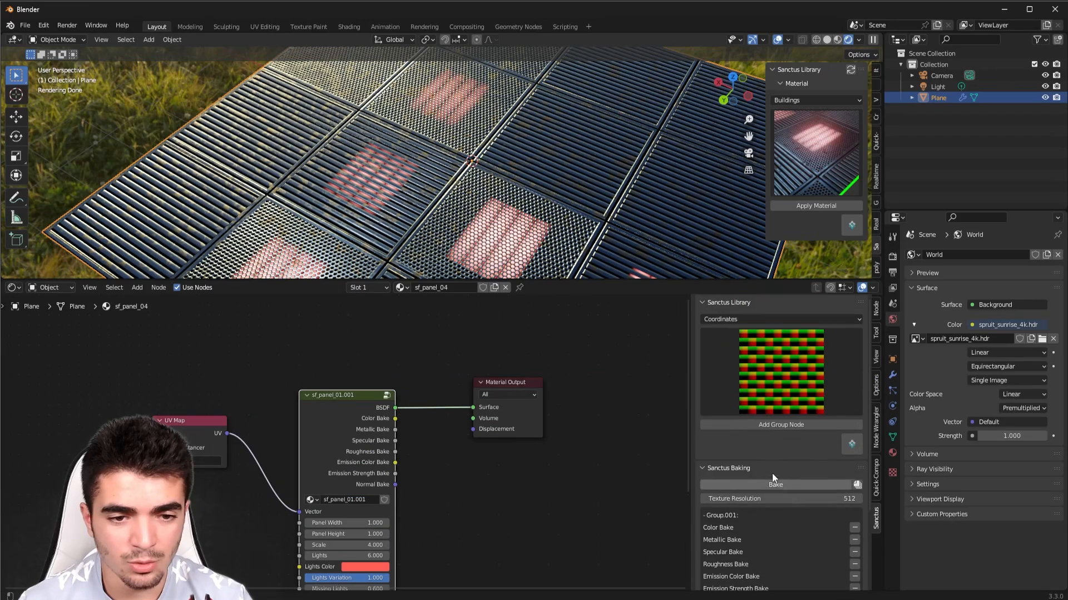
pyautogui.click(772, 485)
pyautogui.scroll(-2, 738, 520)
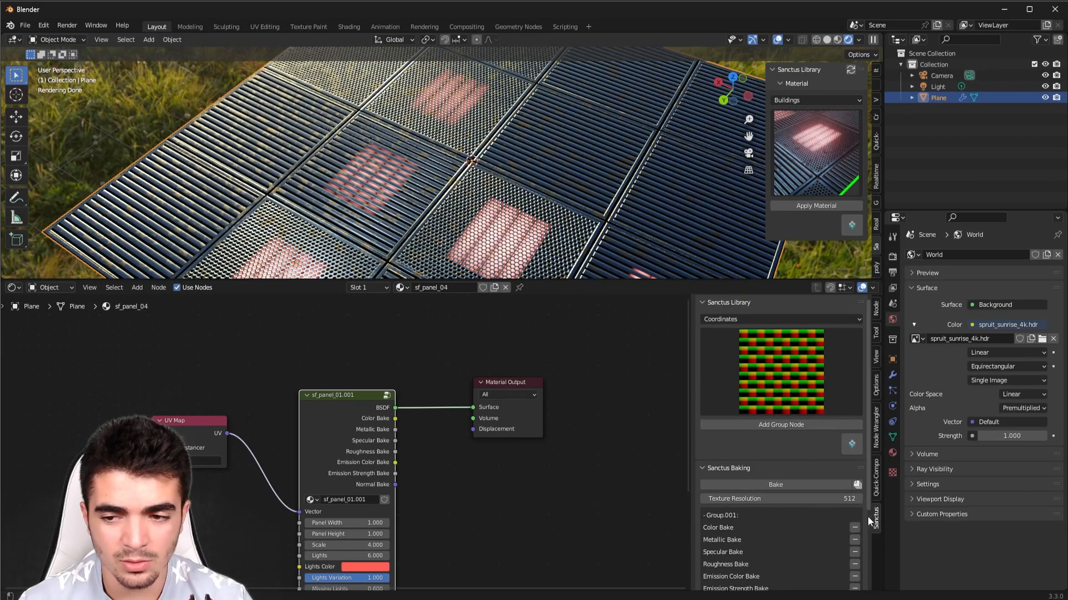
pyautogui.scroll(-2, 766, 464)
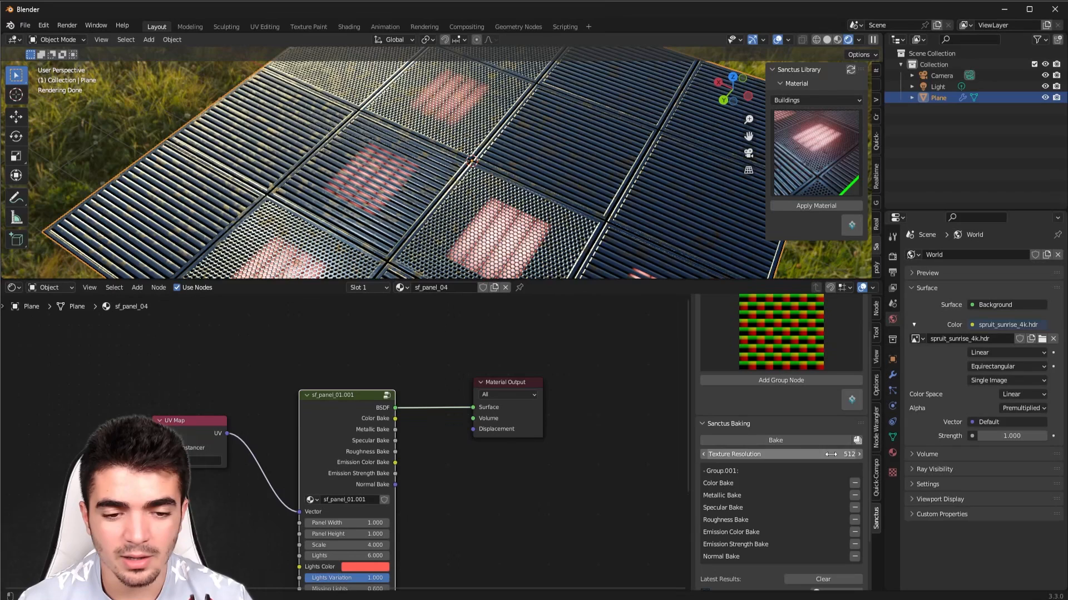
pyautogui.click(765, 442)
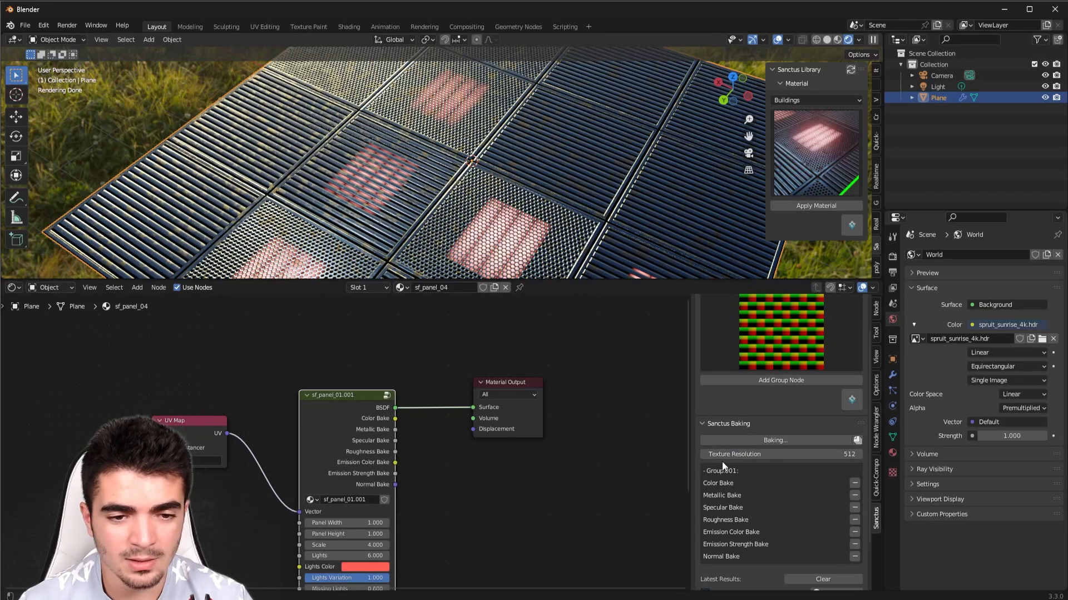
# Preview the Color Bake and Metallic Bake images among the latest baking results
pyautogui.scroll(-4, 797, 478)
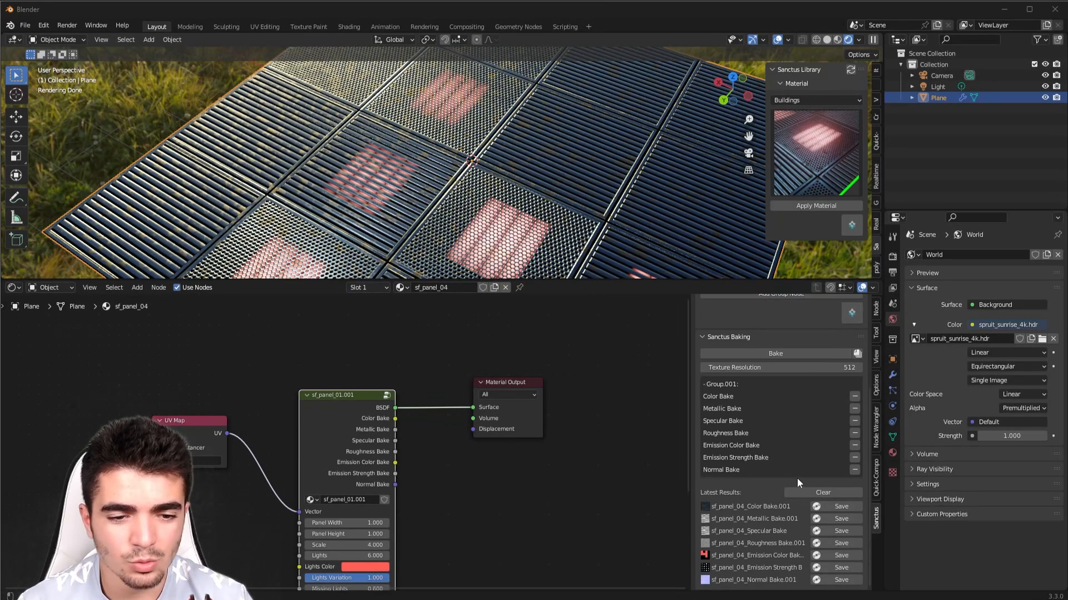
pyautogui.click(704, 507)
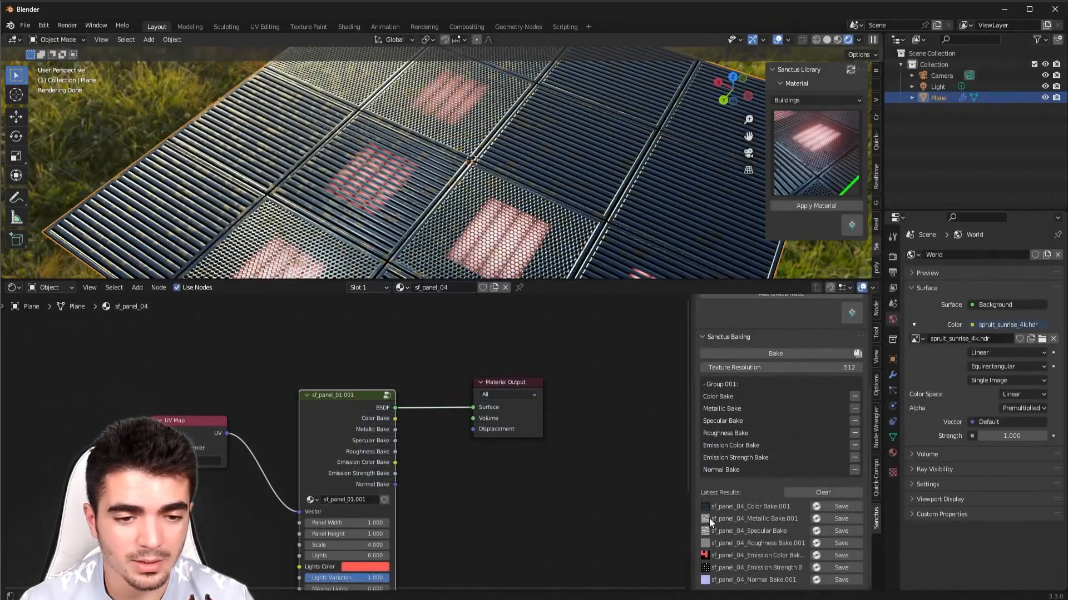
pyautogui.click(709, 519)
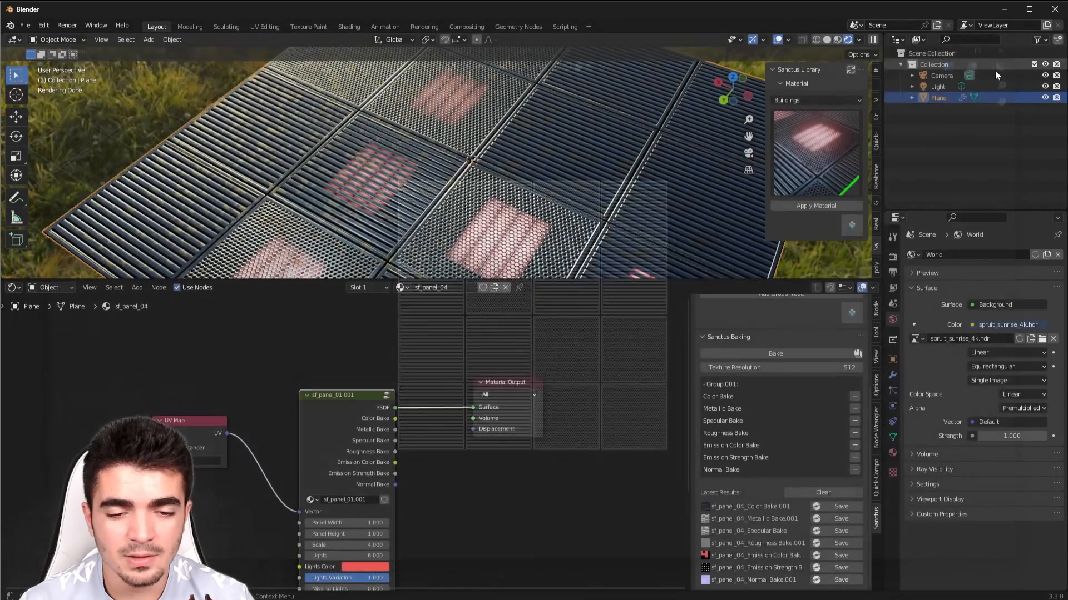
# Save the Color, Metallic, Specular and Roughness bake results as OpenEXR images in the Sanctus Library folder
pyautogui.click(841, 507)
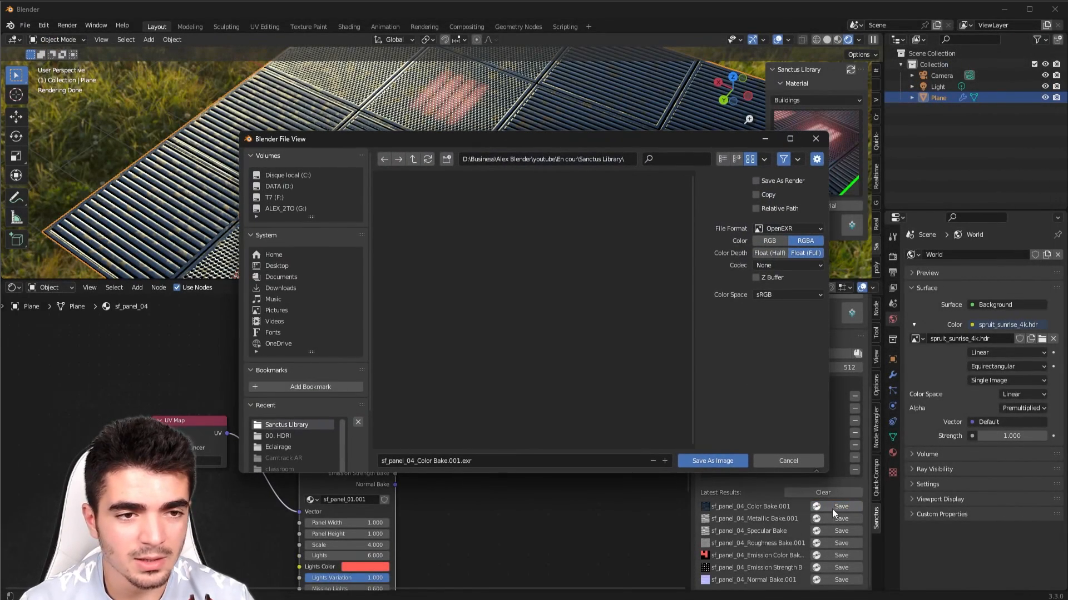
pyautogui.click(784, 229)
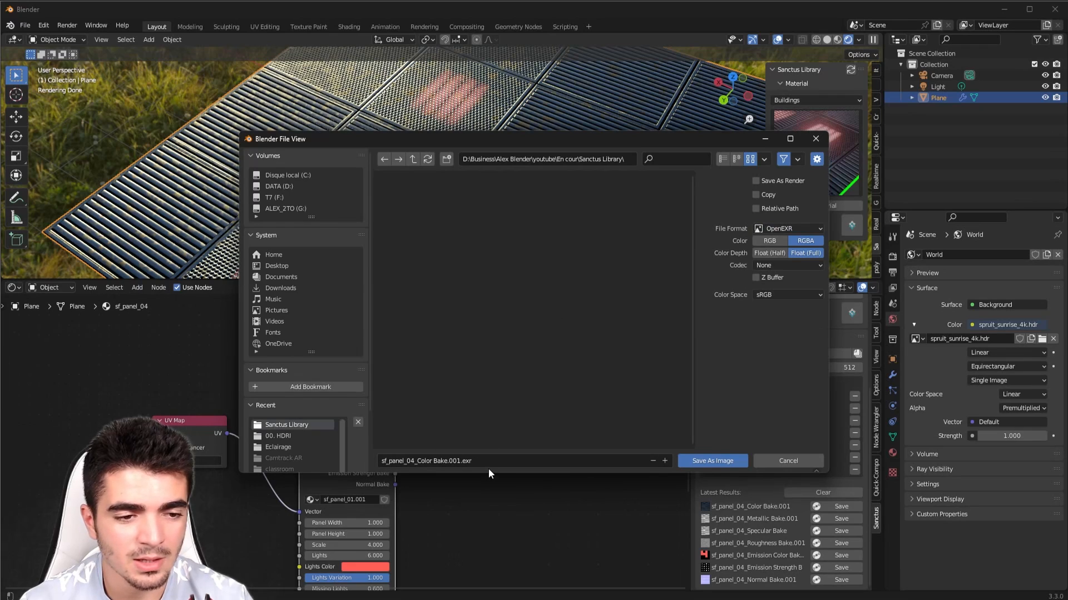
pyautogui.click(709, 462)
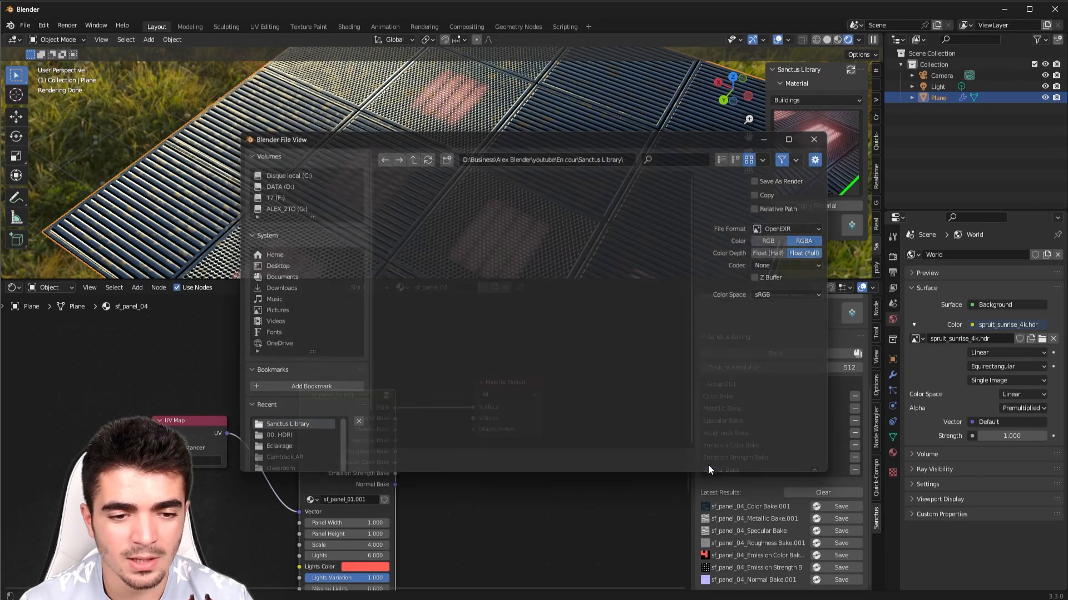
pyautogui.click(822, 519)
pyautogui.click(711, 458)
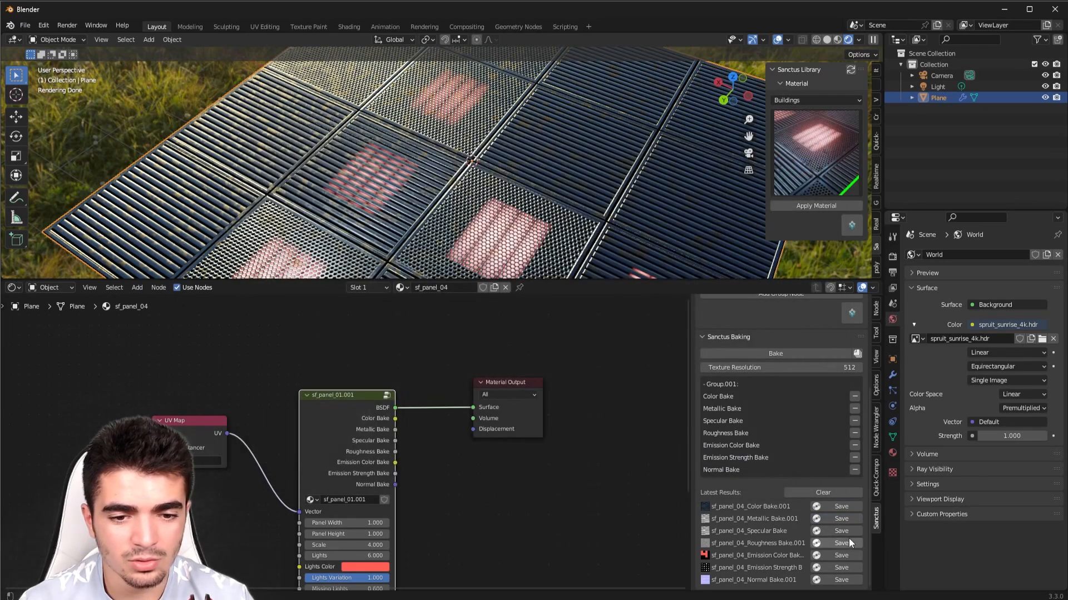
pyautogui.click(842, 531)
pyautogui.click(713, 458)
pyautogui.click(828, 543)
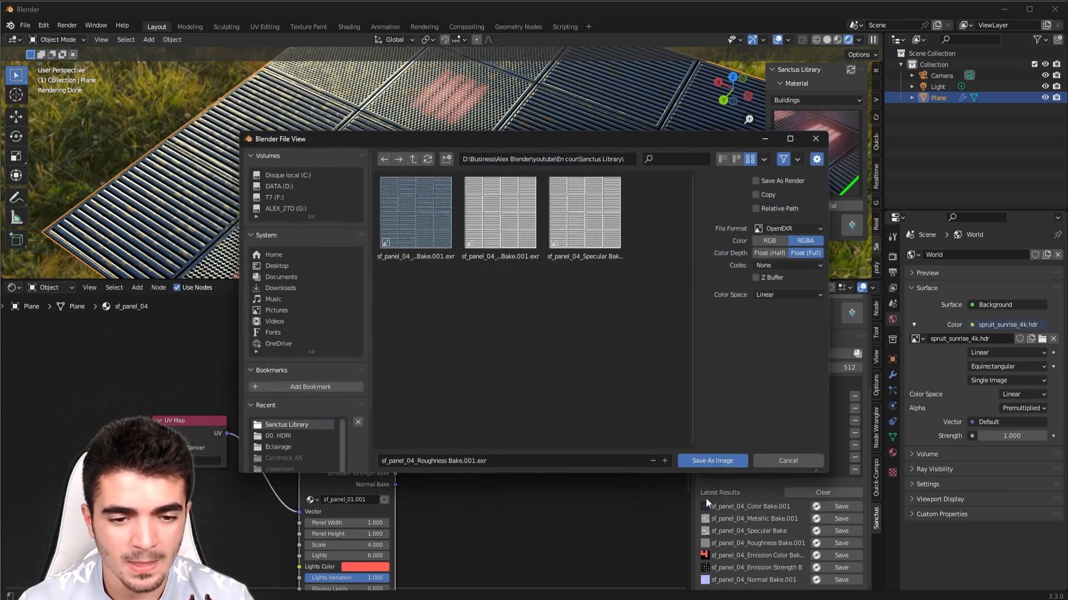
pyautogui.click(709, 462)
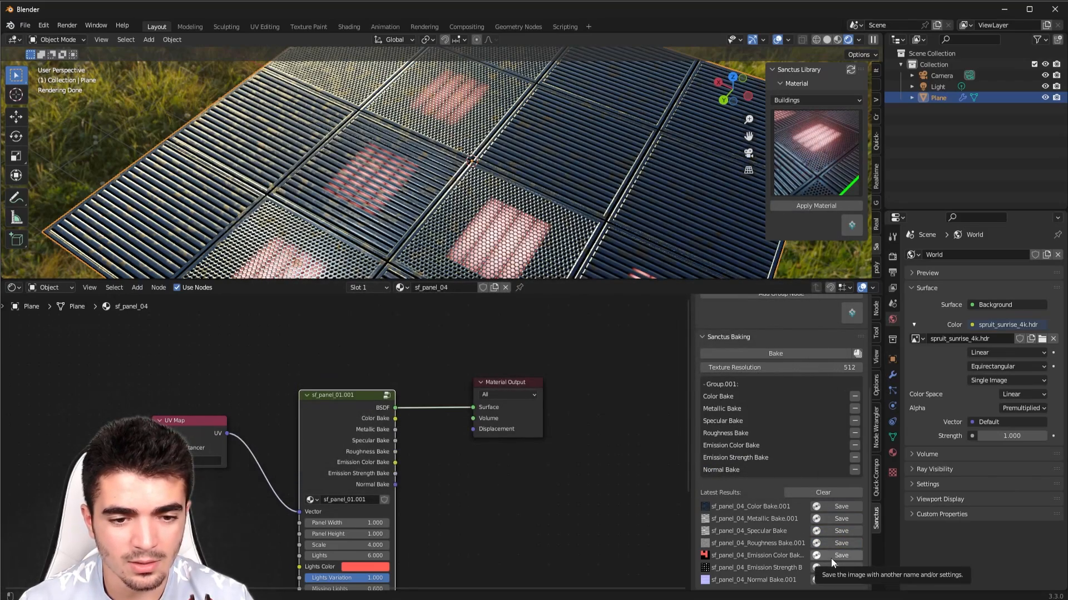
# Save the Emission Color, Emission Strength and Normal bake results as OpenEXR images in the Sanctus Library folder
pyautogui.click(831, 558)
pyautogui.click(709, 460)
pyautogui.click(834, 568)
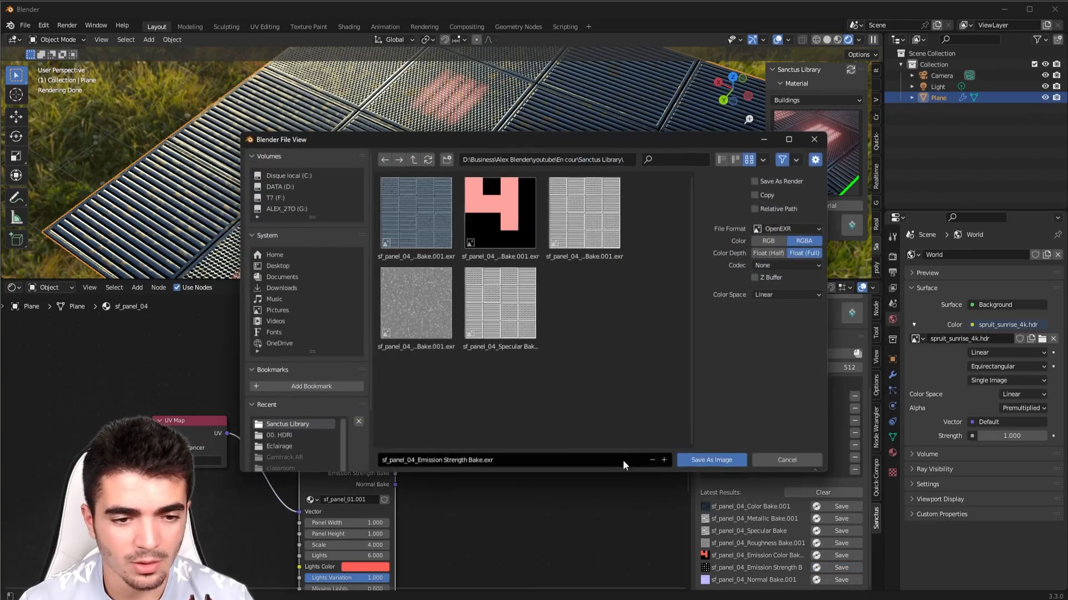
pyautogui.click(711, 461)
pyautogui.click(835, 580)
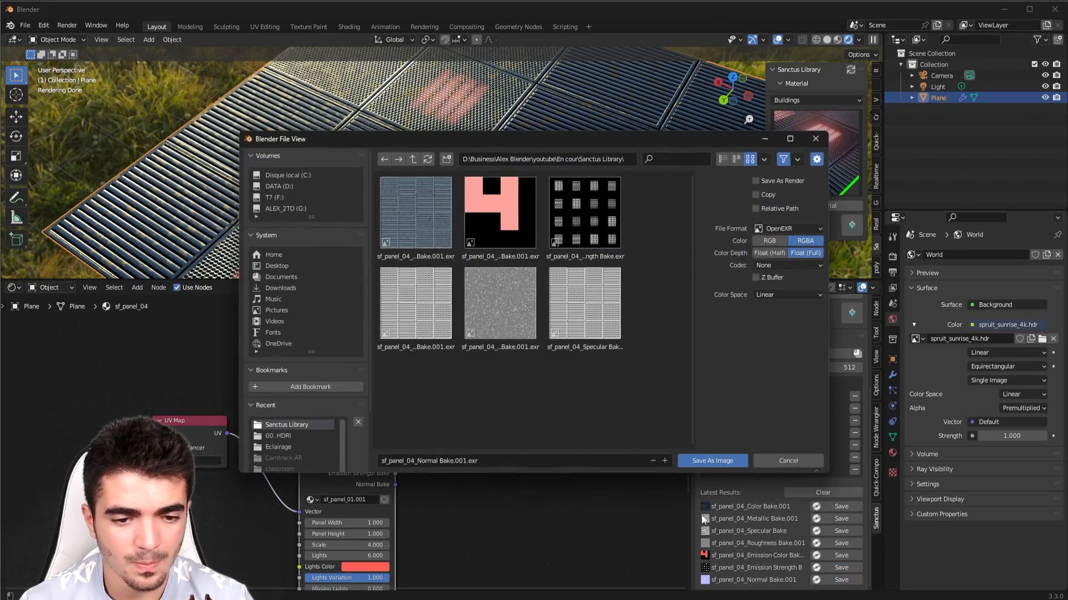
pyautogui.click(712, 461)
# Move the UV Map and sf_panel group nodes away from the Material Output and cut their link to its Surface input
pyautogui.scroll(-3, 543, 492)
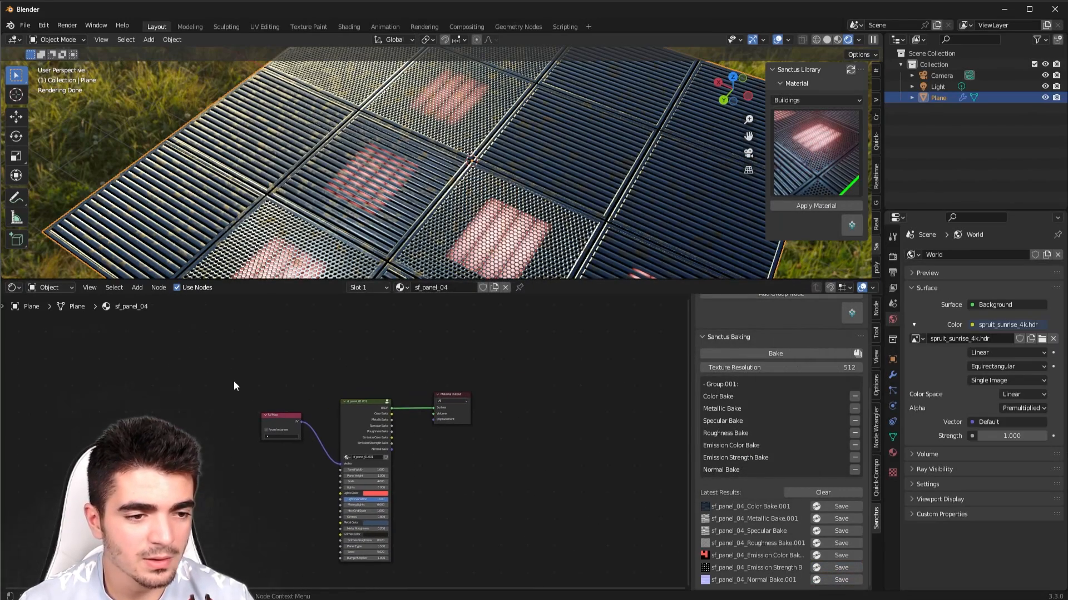
pyautogui.moveTo(234, 382); pyautogui.dragTo(392, 481)
pyautogui.moveTo(359, 399); pyautogui.dragTo(240, 370)
pyautogui.keyDown('ctrl'); pyautogui.moveTo(394, 360); pyautogui.dragTo(388, 452, button='right'); pyautogui.keyUp('ctrl')
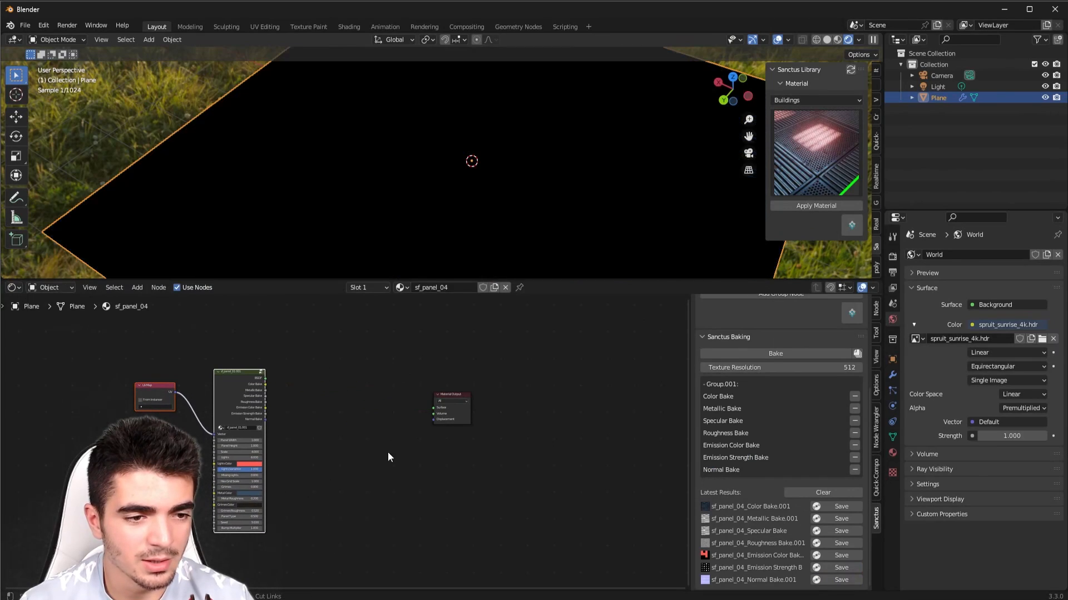
# Add a Principled BSDF node between the sf_panel group node and the Material Output
pyautogui.hotkey('shift', 'a')
pyautogui.click(429, 470)
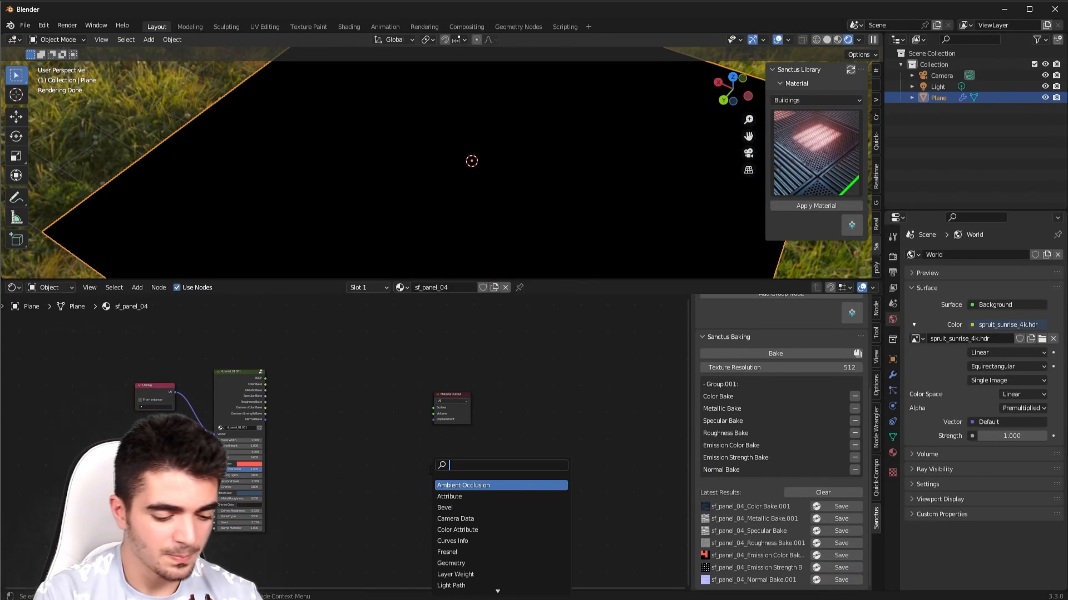
pyautogui.write('princ')
pyautogui.press('Return')
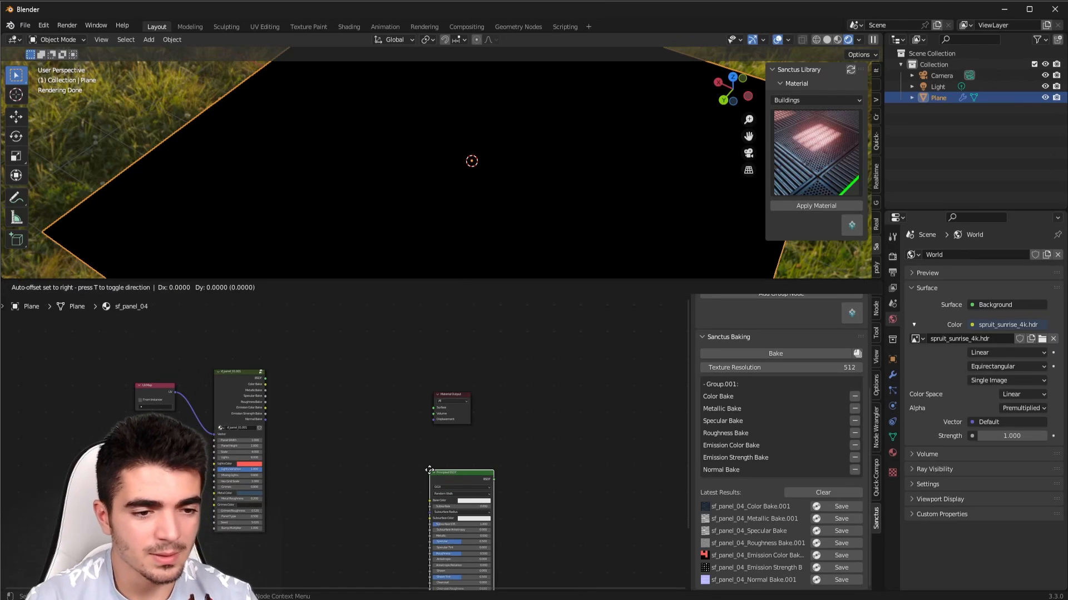
pyautogui.click(349, 403)
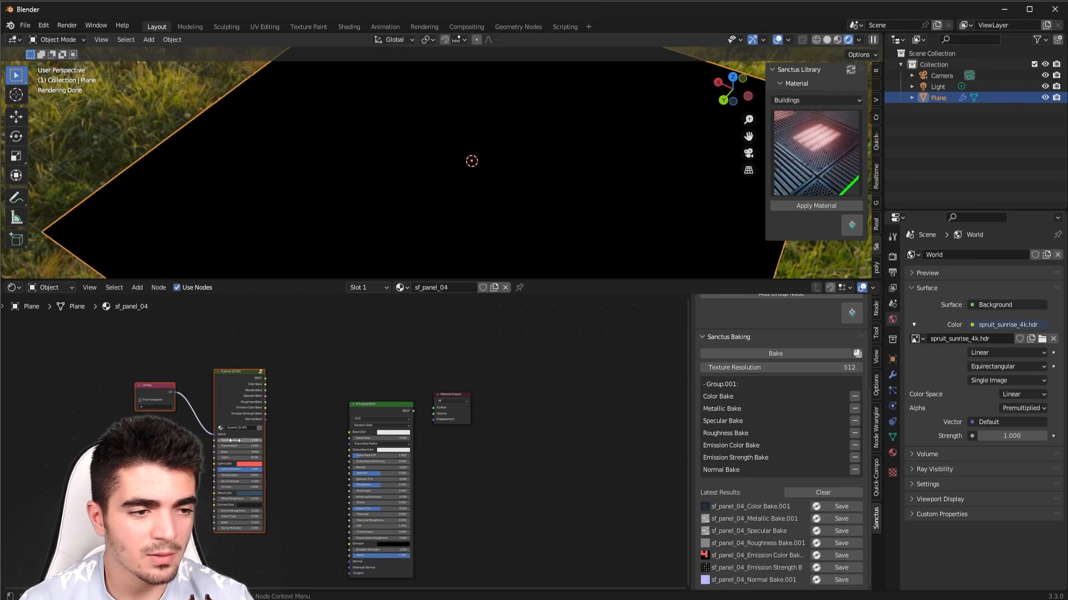
# Collapse the sf_panel group node and move it with the UV Map node above the Principled BSDF
pyautogui.click(218, 372)
pyautogui.moveTo(240, 372); pyautogui.dragTo(301, 337)
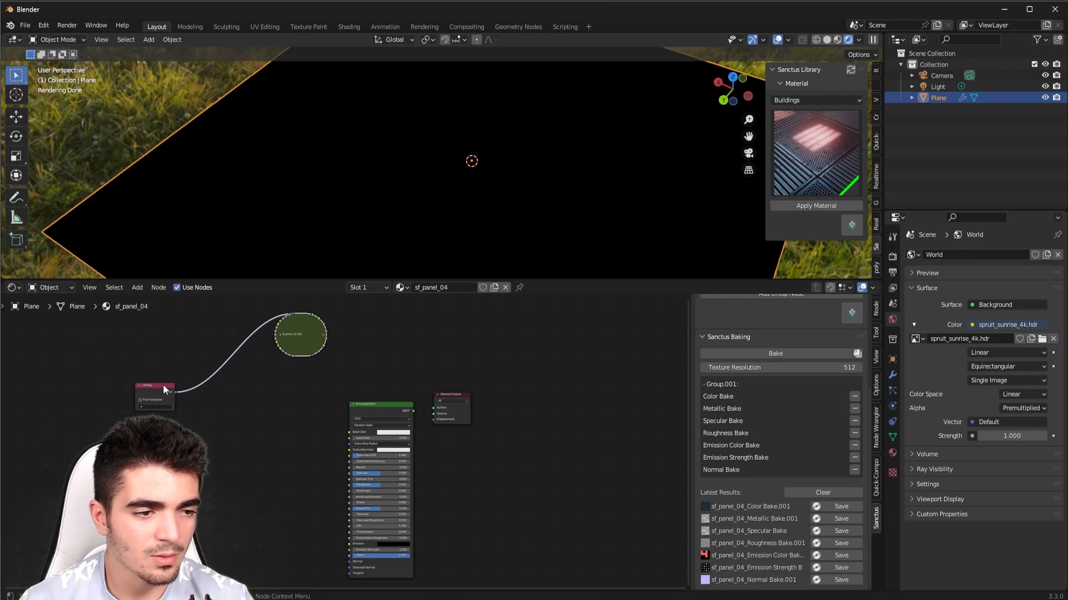
pyautogui.moveTo(162, 387); pyautogui.dragTo(210, 324)
# Run Principled Texture Setup on the Principled BSDF with all seven baked sf_panel_04 EXR images from the Sanctus Library folder
pyautogui.scroll(5, 347, 439)
pyautogui.click(405, 387)
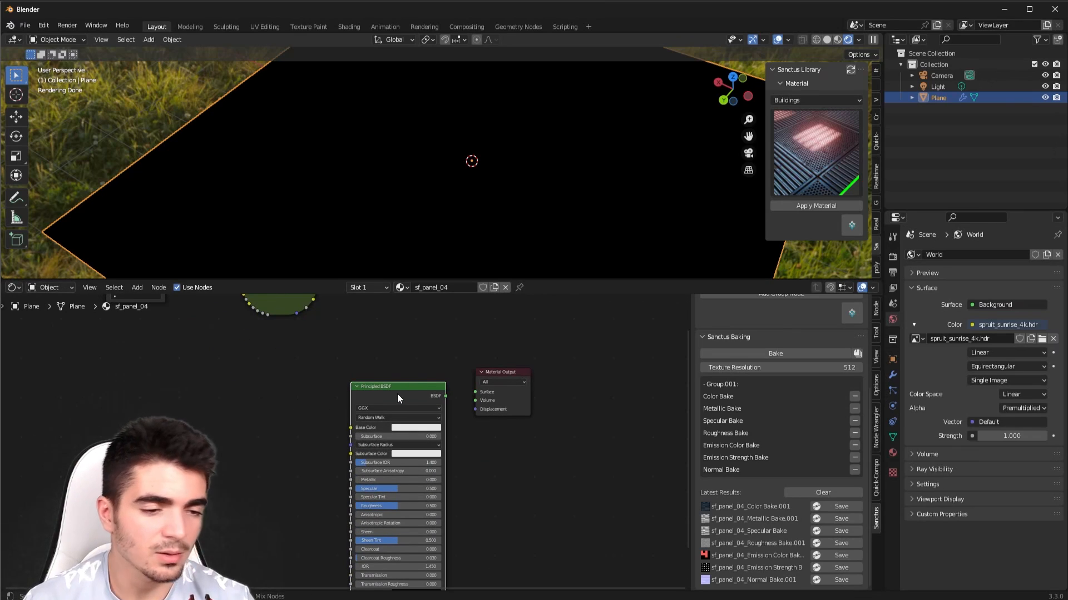
pyautogui.hotkey('ctrl', 'shift', 't')
pyautogui.click(584, 395)
pyautogui.click(579, 220)
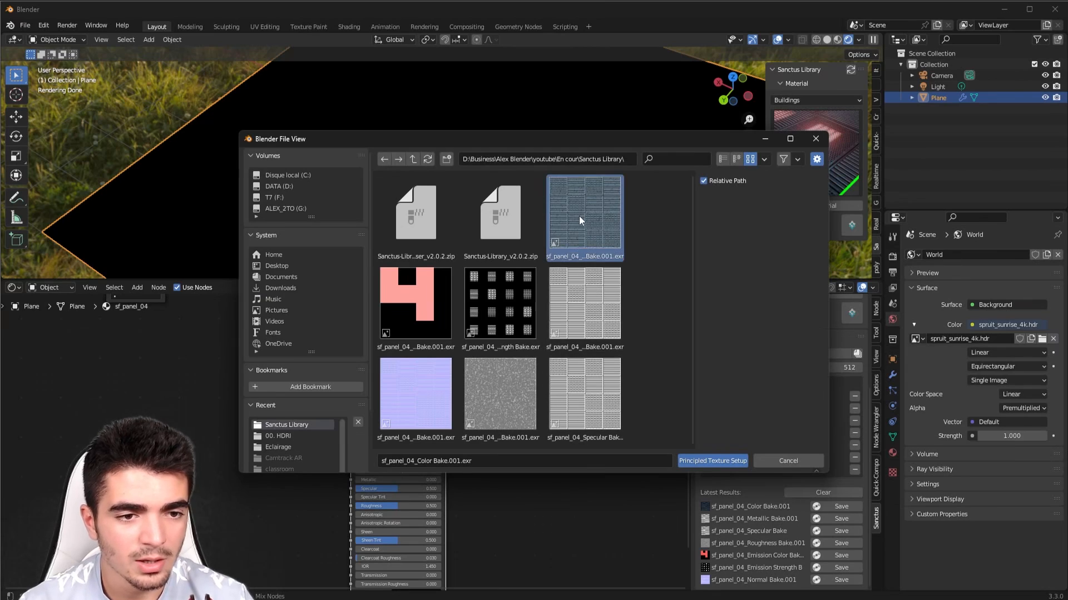
pyautogui.keyDown('shift'); pyautogui.click(584, 303); pyautogui.keyUp('shift')
pyautogui.keyDown('shift'); pyautogui.click(614, 385); pyautogui.keyUp('shift')
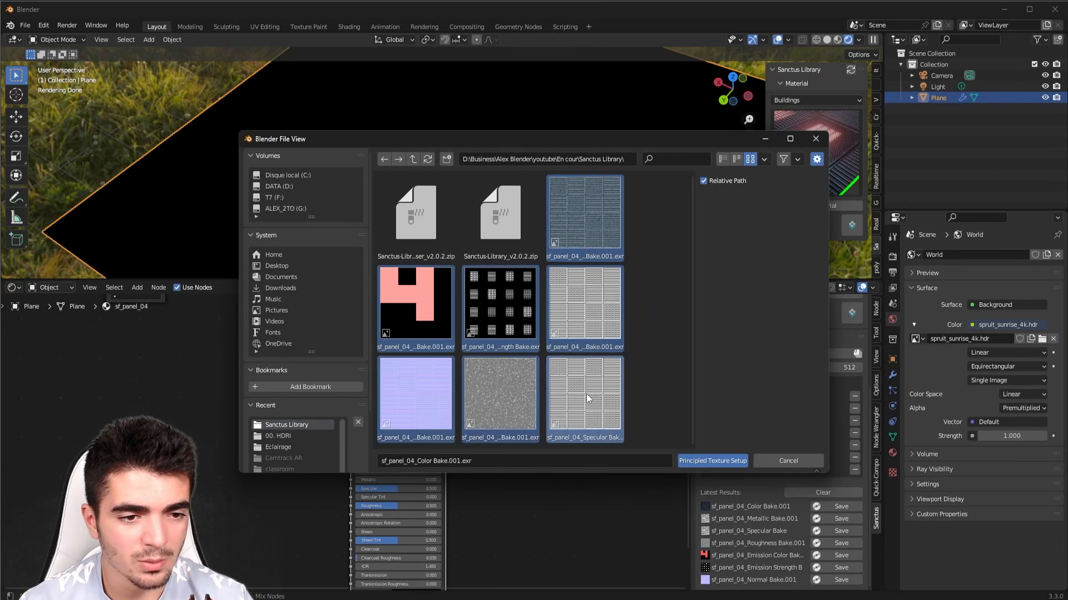
pyautogui.click(692, 461)
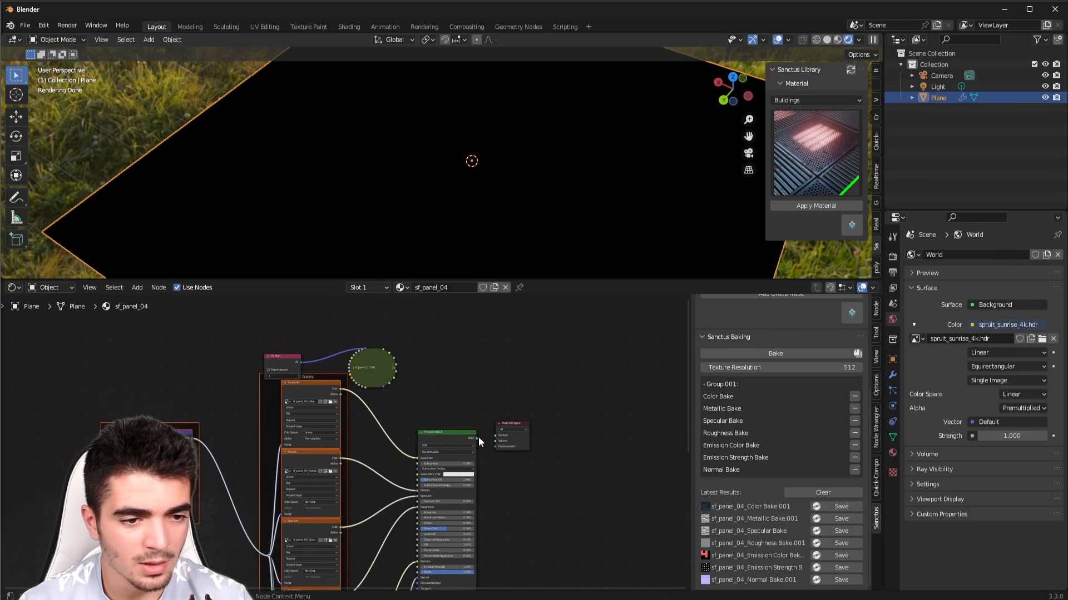
# Connect the Principled BSDF output to the Material Output's Surface input and check the plane in the enlarged viewport
pyautogui.moveTo(478, 437); pyautogui.dragTo(499, 436)
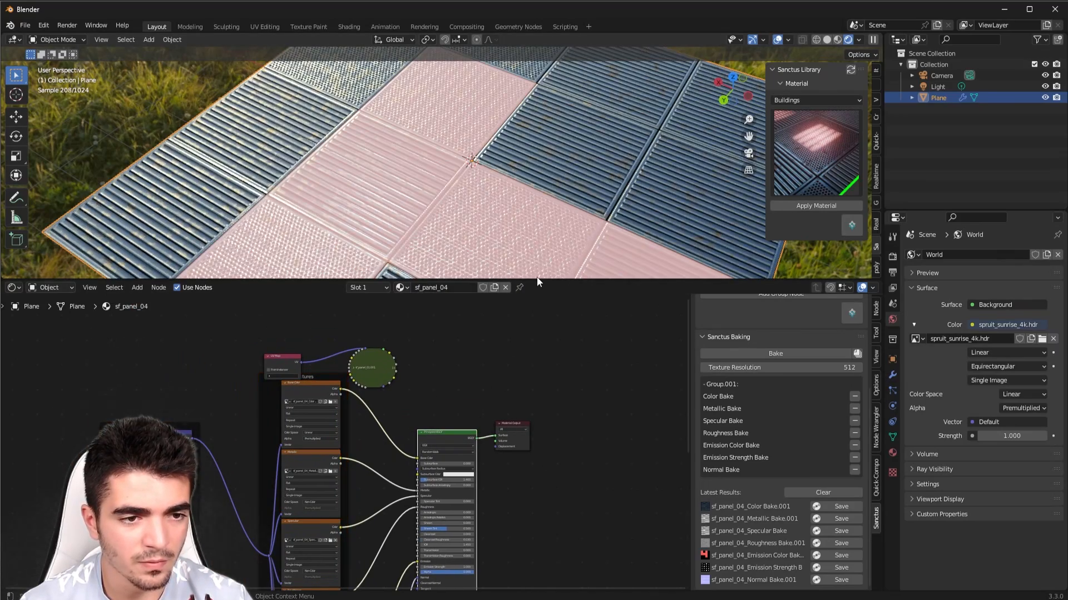
pyautogui.moveTo(556, 281); pyautogui.dragTo(560, 481)
pyautogui.scroll(-1, 474, 300)
pyautogui.moveTo(475, 300); pyautogui.dragTo(495, 289, button='middle')
pyautogui.scroll(1, 490, 296)
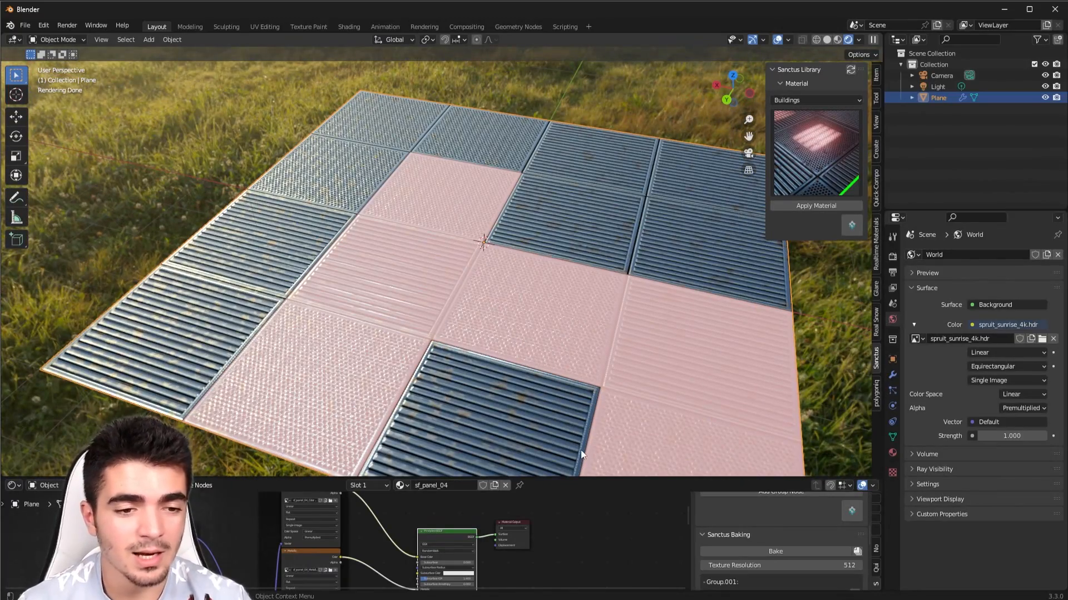
# Connect the Emission texture node's Alpha output to the Alpha input of the Principled BSDF
pyautogui.moveTo(585, 476); pyautogui.dragTo(582, 342)
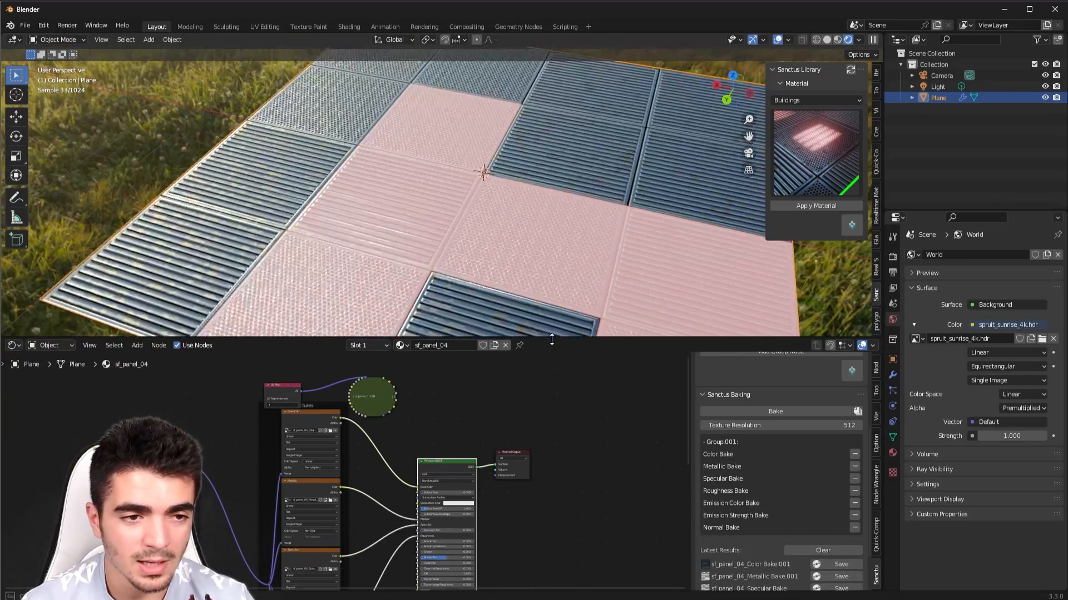
pyautogui.scroll(-2, 538, 469)
pyautogui.moveTo(538, 468); pyautogui.dragTo(561, 437, button='middle')
pyautogui.scroll(6, 474, 500)
pyautogui.moveTo(540, 542); pyautogui.dragTo(532, 411, button='middle')
pyautogui.scroll(4, 523, 417)
pyautogui.moveTo(492, 379); pyautogui.dragTo(455, 526, button='middle')
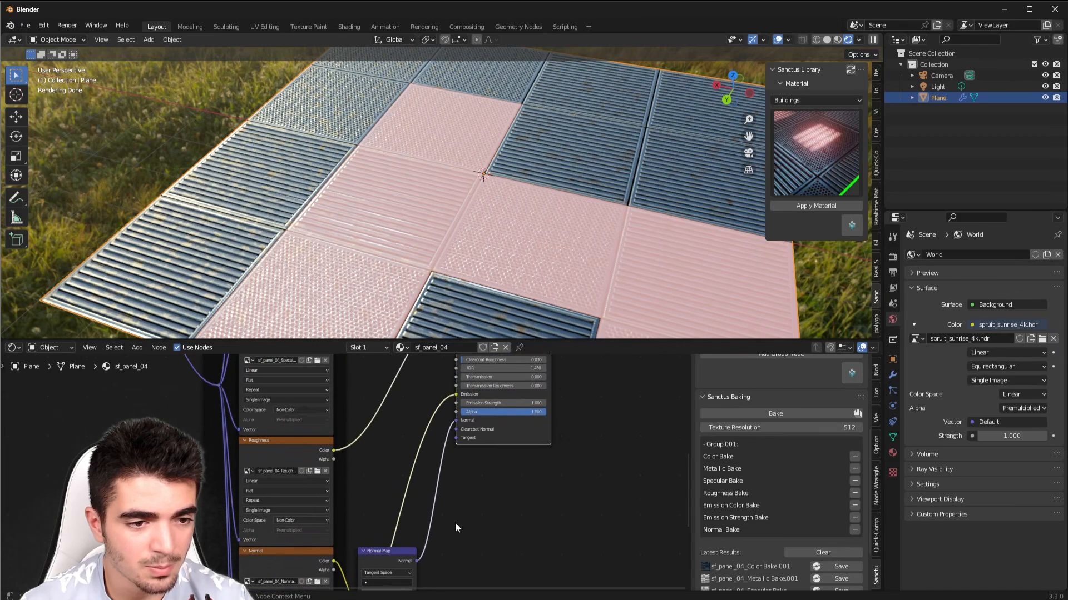
pyautogui.scroll(2, 461, 500)
pyautogui.moveTo(467, 483); pyautogui.dragTo(382, 552, button='middle')
pyautogui.scroll(3, 382, 552)
pyautogui.moveTo(385, 461)
pyautogui.mouseDown()
pyautogui.moveTo(362, 468)
pyautogui.moveTo(383, 462)
pyautogui.mouseUp()
pyautogui.scroll(-1, 495, 492)
pyautogui.scroll(-9, 445, 543)
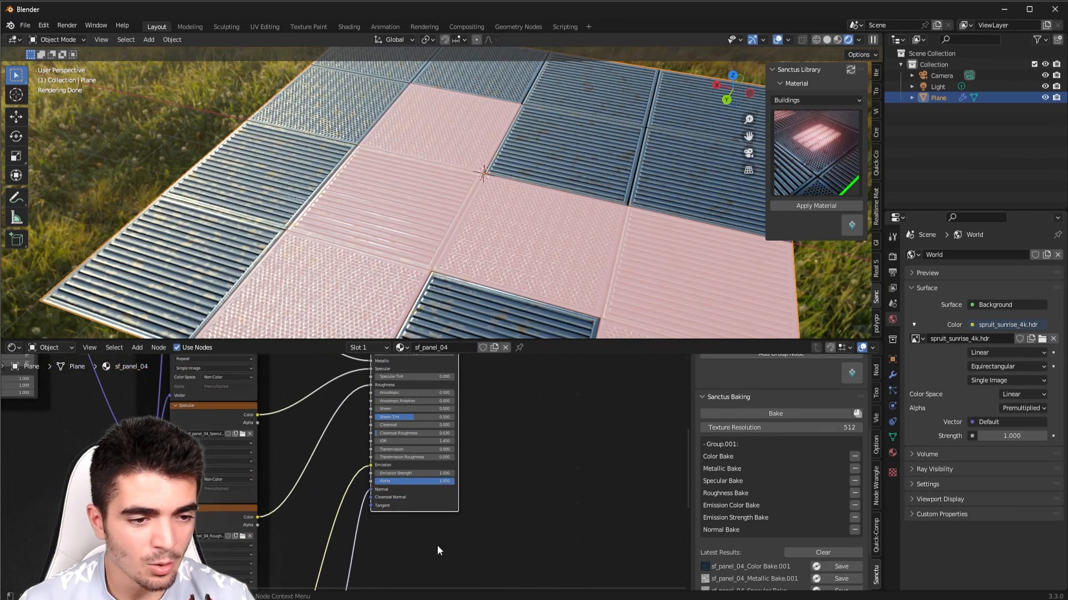
pyautogui.moveTo(422, 546); pyautogui.dragTo(437, 404, button='middle')
pyautogui.scroll(2, 310, 486)
pyautogui.scroll(3, 379, 495)
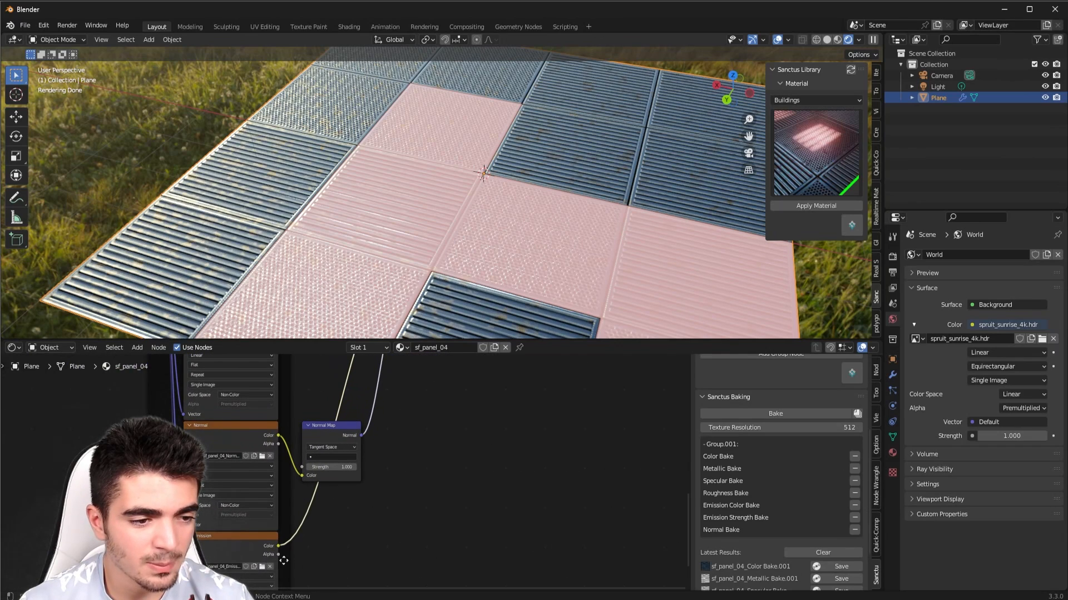
pyautogui.moveTo(276, 555); pyautogui.dragTo(401, 477)
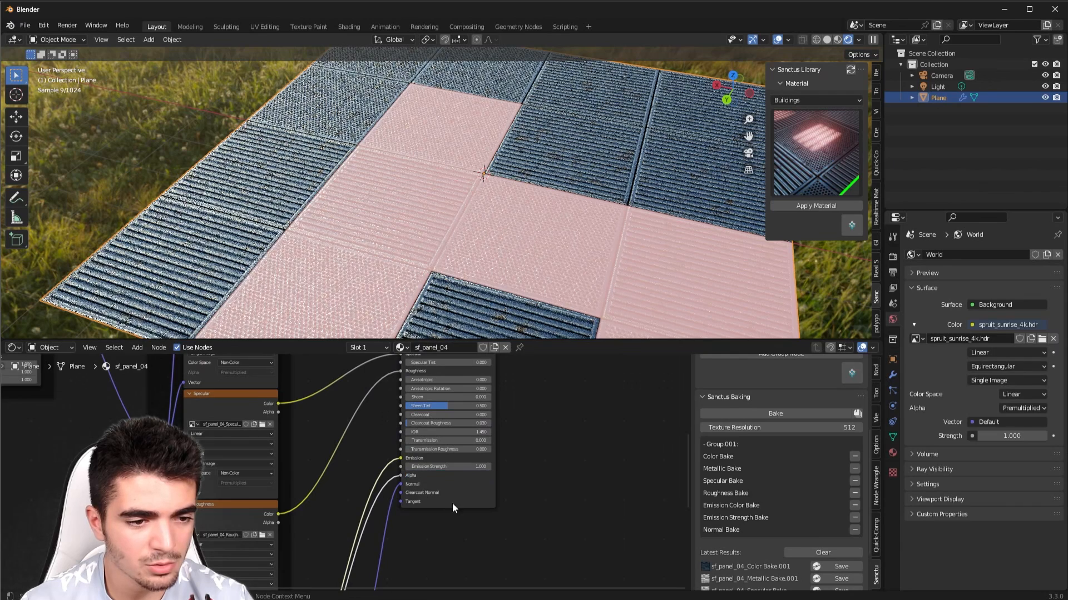
pyautogui.scroll(2, 593, 525)
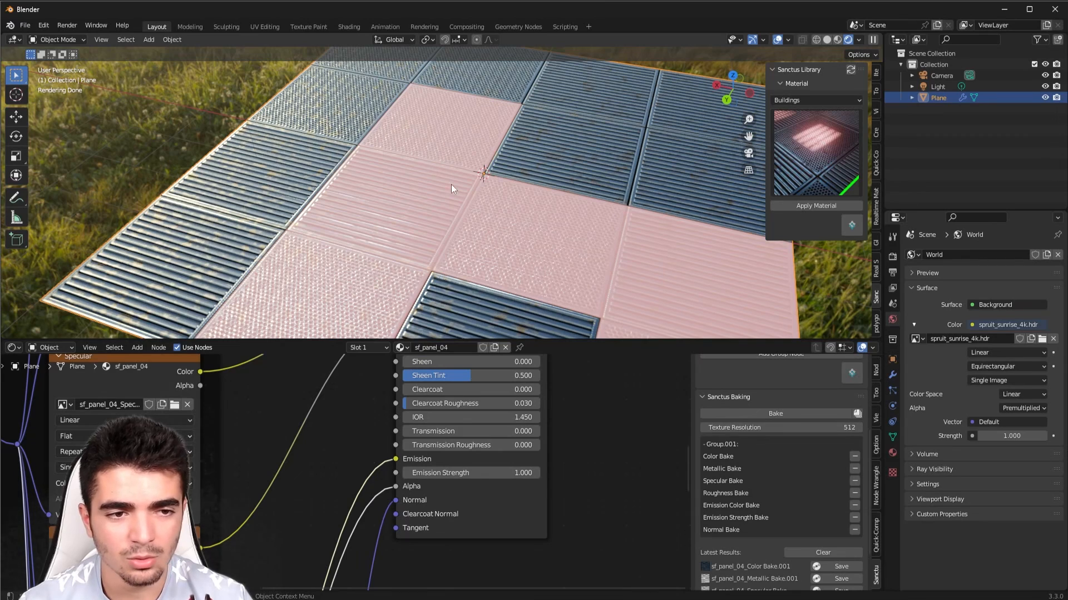
# Add an Image Texture node beside the Principled BSDF in the sf_panel_04 node tree
pyautogui.scroll(-10, 501, 550)
pyautogui.moveTo(425, 550); pyautogui.dragTo(528, 359, button='middle')
pyautogui.scroll(7, 397, 475)
pyautogui.scroll(3, 396, 475)
pyautogui.moveTo(510, 417); pyautogui.dragTo(404, 564, button='middle')
pyautogui.scroll(-10, 471, 496)
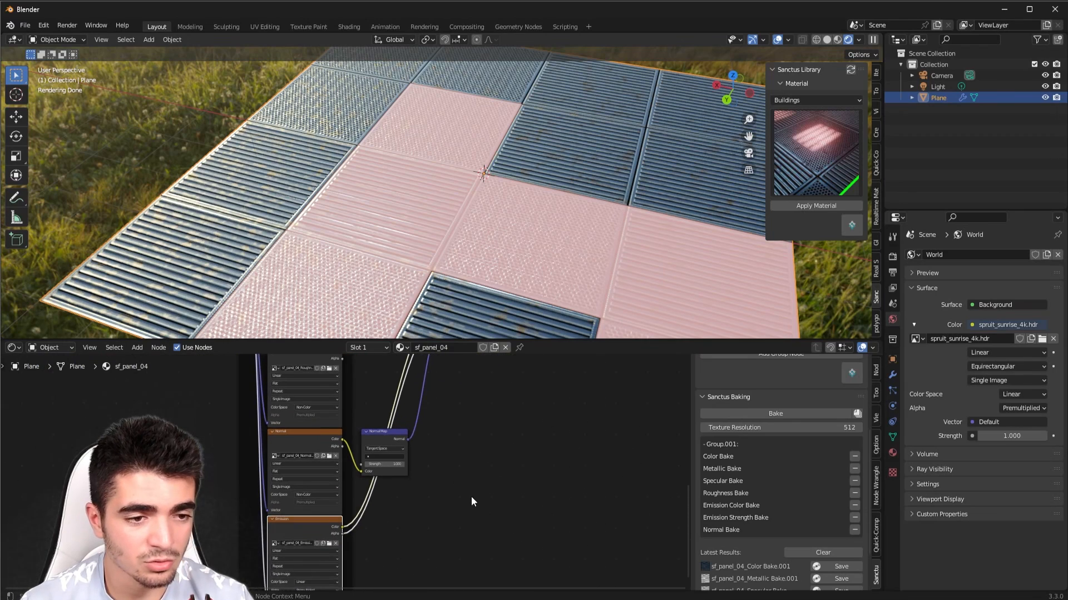
pyautogui.moveTo(527, 338); pyautogui.dragTo(527, 238)
pyautogui.scroll(-6, 469, 393)
pyautogui.moveTo(470, 392); pyautogui.dragTo(469, 502, button='middle')
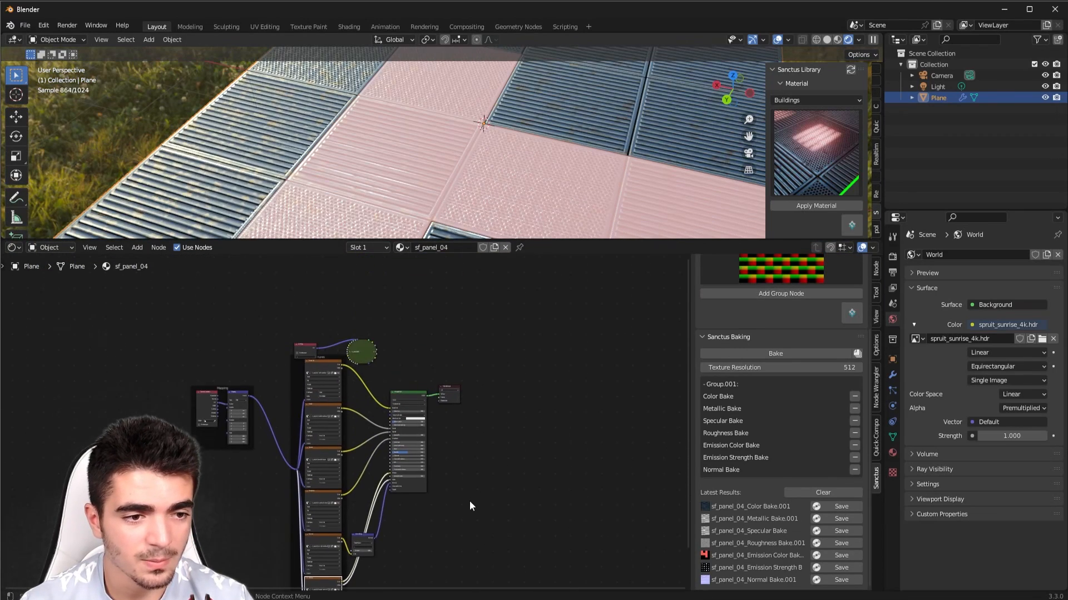
pyautogui.scroll(6, 568, 443)
pyautogui.hotkey('shift', 'a')
pyautogui.click(556, 432)
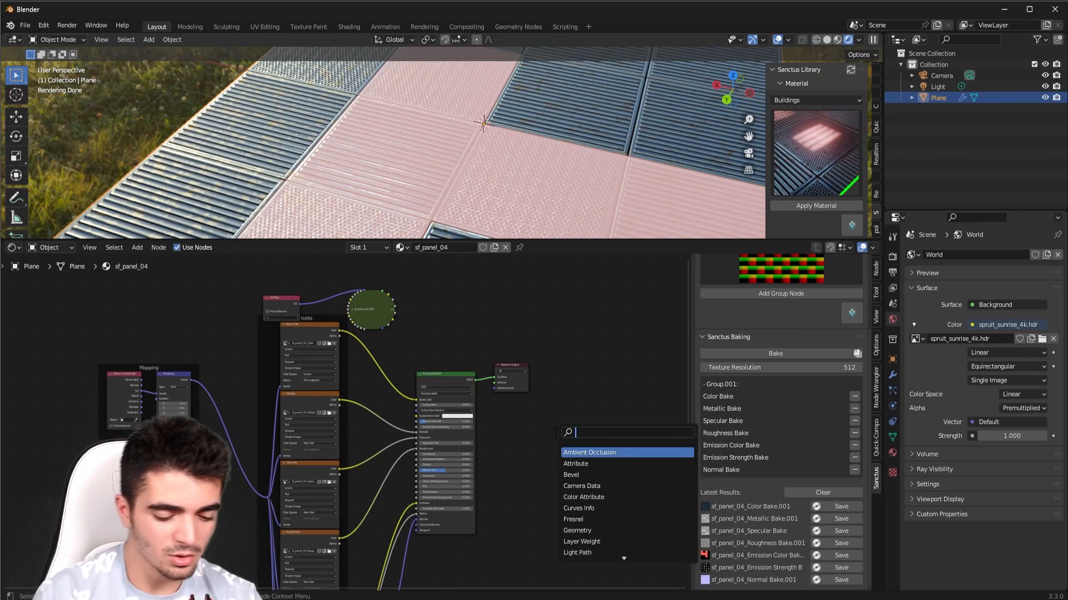
pyautogui.write('image')
pyautogui.press('Return')
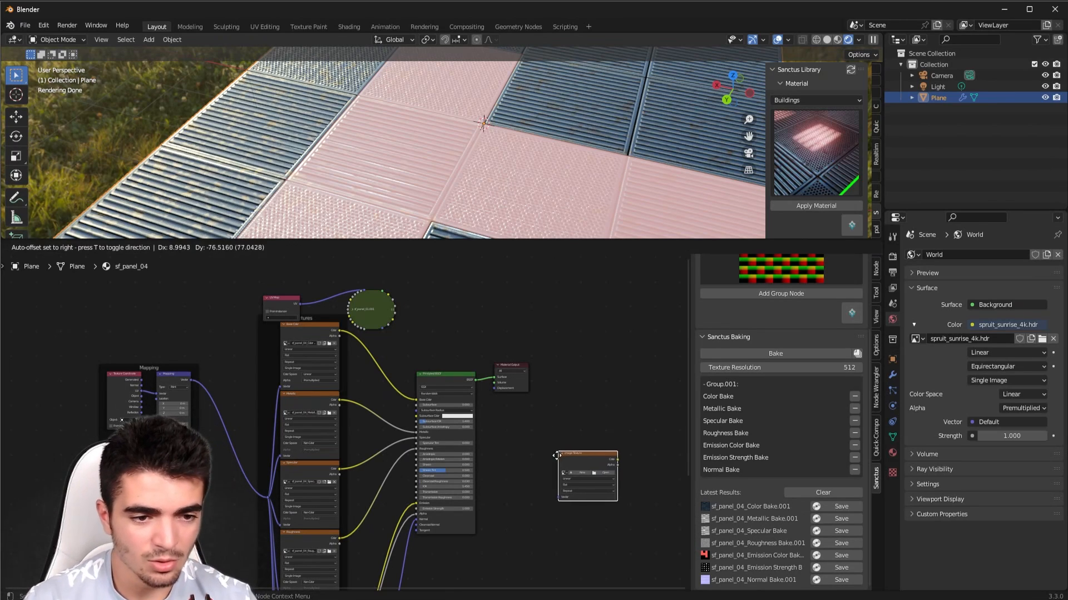
pyautogui.click(487, 427)
# Load sf_panel_04_Emission Strength Bake.exr from the Sanctus Library folder into the new Image Texture node
pyautogui.click(536, 449)
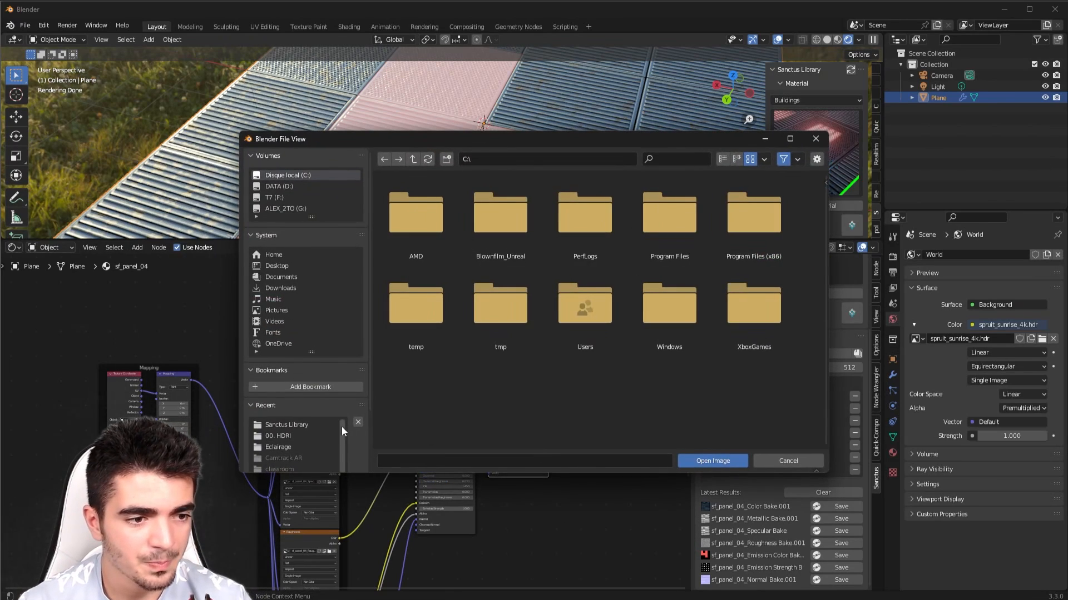
pyautogui.click(295, 425)
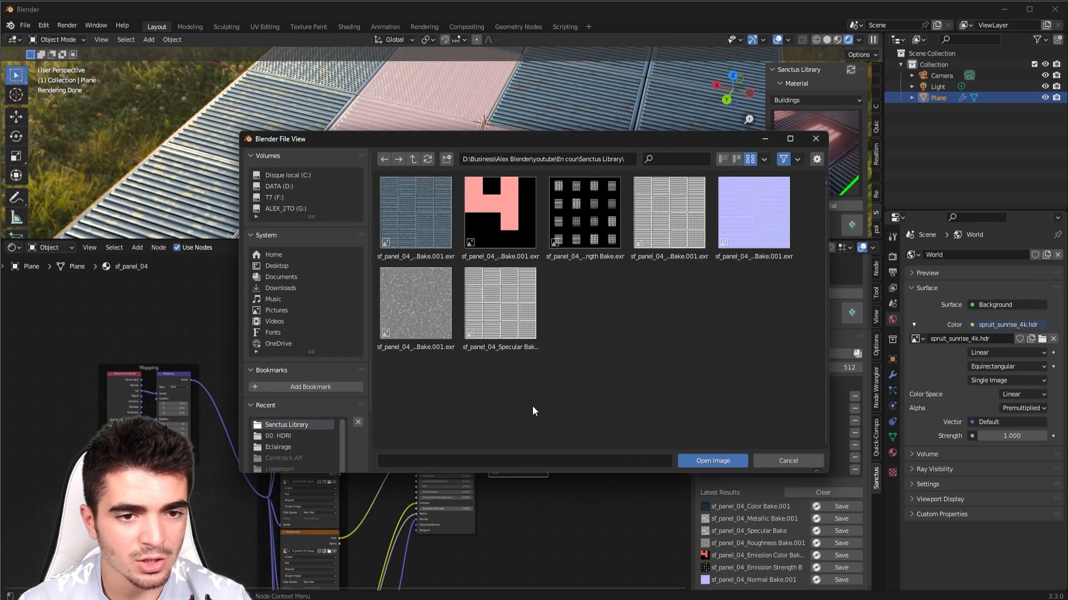
pyautogui.click(590, 216)
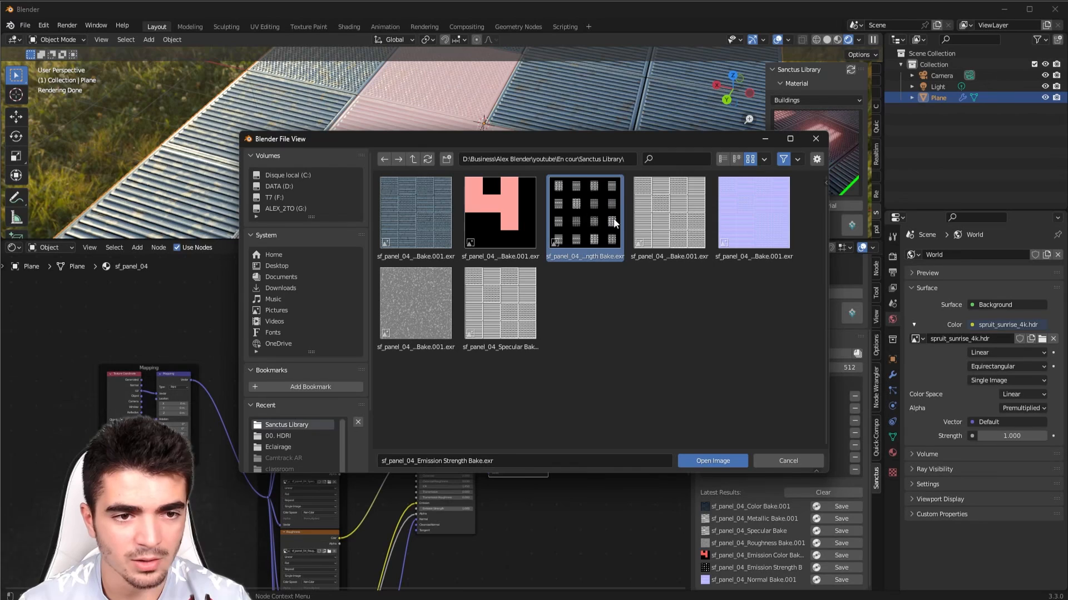
pyautogui.click(711, 461)
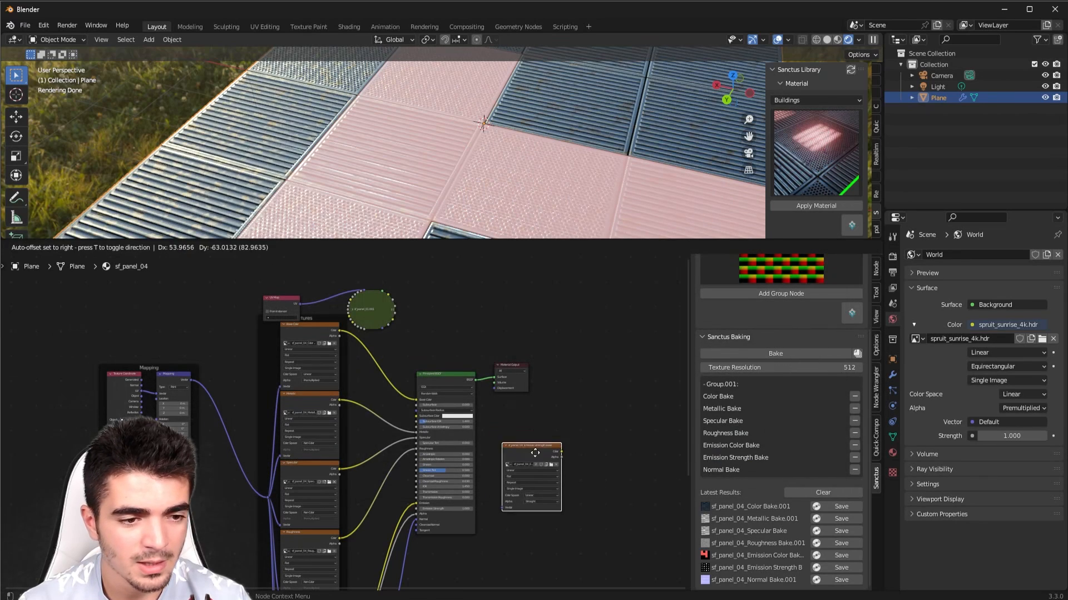
# Place the Emission Strength Bake texture node below the Principled BSDF and connect its Color output to the Emission Strength input
pyautogui.scroll(3, 551, 456)
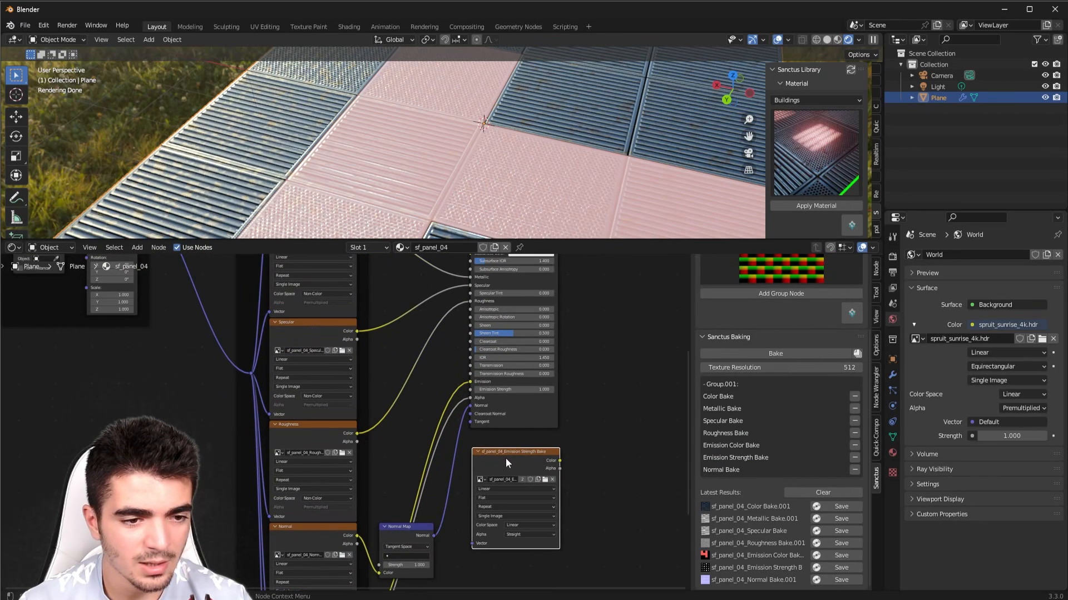
pyautogui.scroll(2, 505, 445)
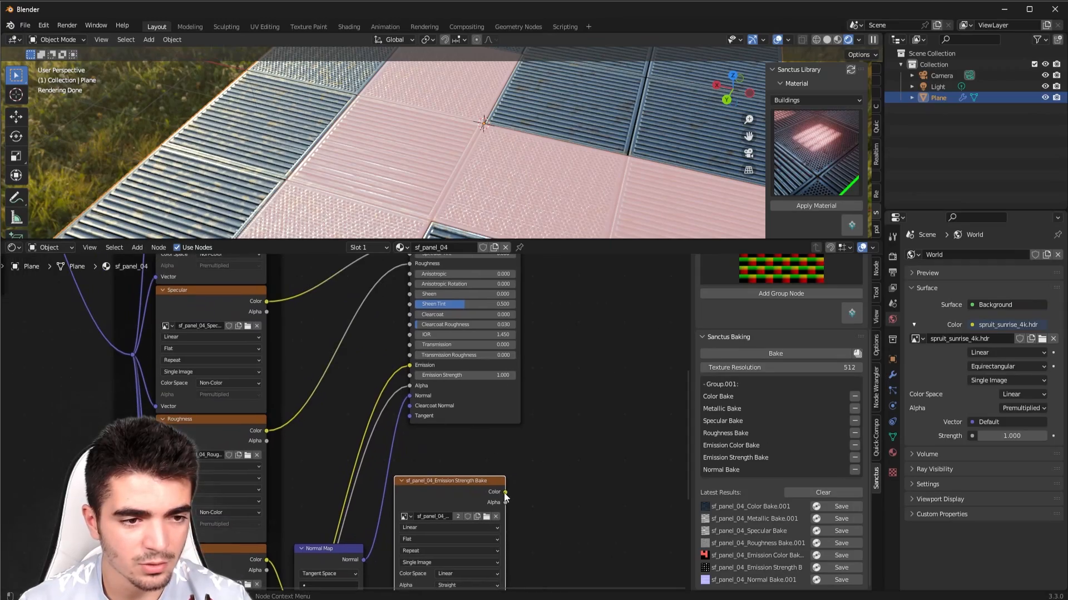
pyautogui.moveTo(504, 492); pyautogui.dragTo(409, 375)
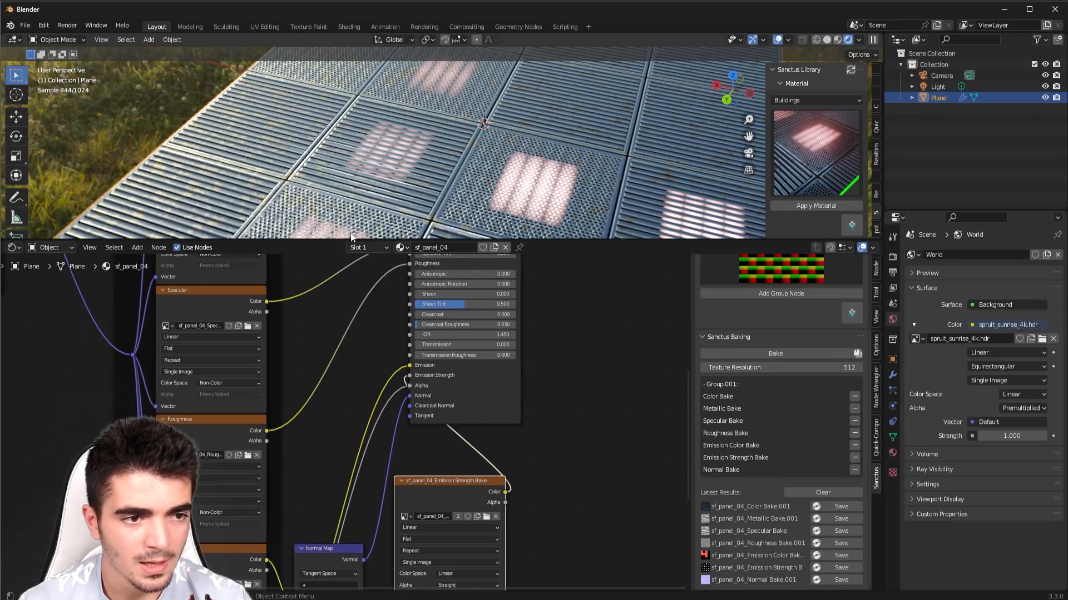
# Enlarge the 3D viewport and inspect the baked panel material on the plane from several angles and up close
pyautogui.moveTo(351, 240); pyautogui.dragTo(351, 566)
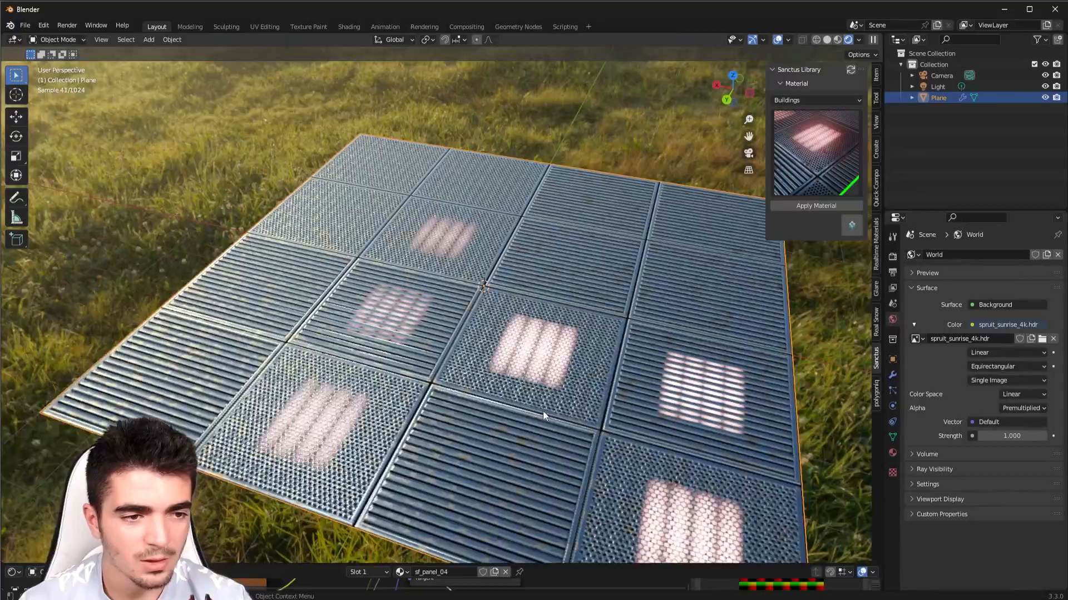
pyautogui.moveTo(543, 412)
pyautogui.mouseDown(button='middle')
pyautogui.moveTo(605, 474)
pyautogui.moveTo(523, 411)
pyautogui.mouseUp(button='middle')
pyautogui.scroll(4, 524, 411)
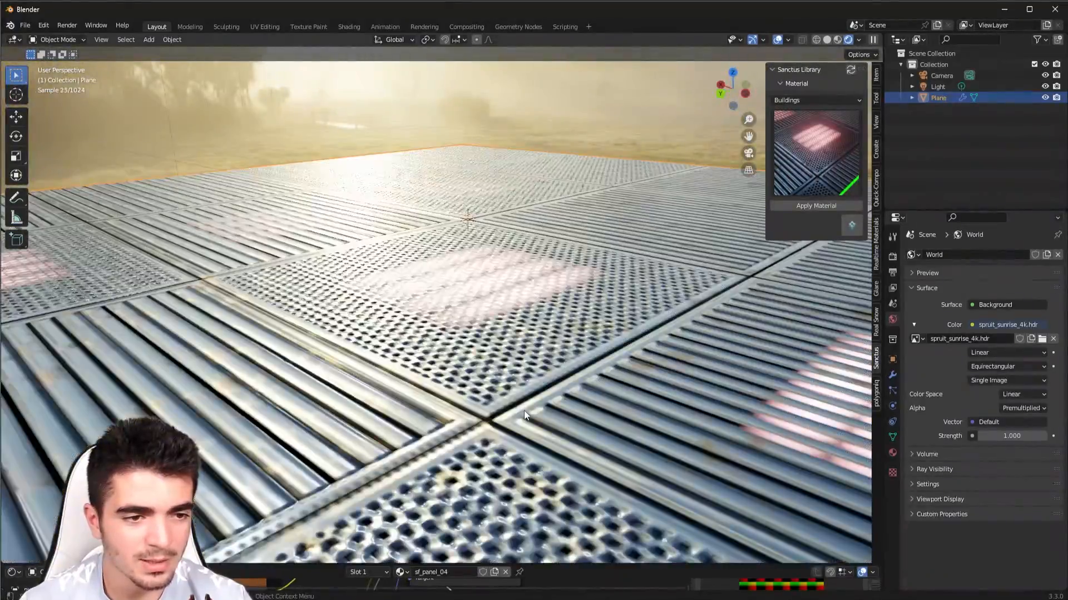
pyautogui.scroll(-6, 523, 411)
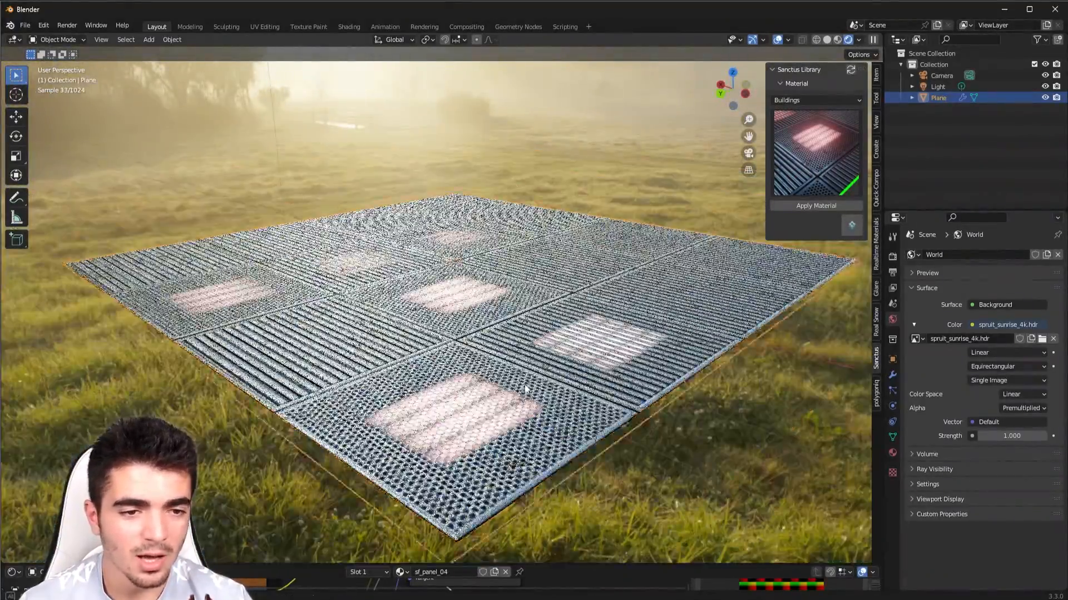
pyautogui.moveTo(523, 410); pyautogui.dragTo(527, 344, button='middle')
pyautogui.scroll(6, 478, 362)
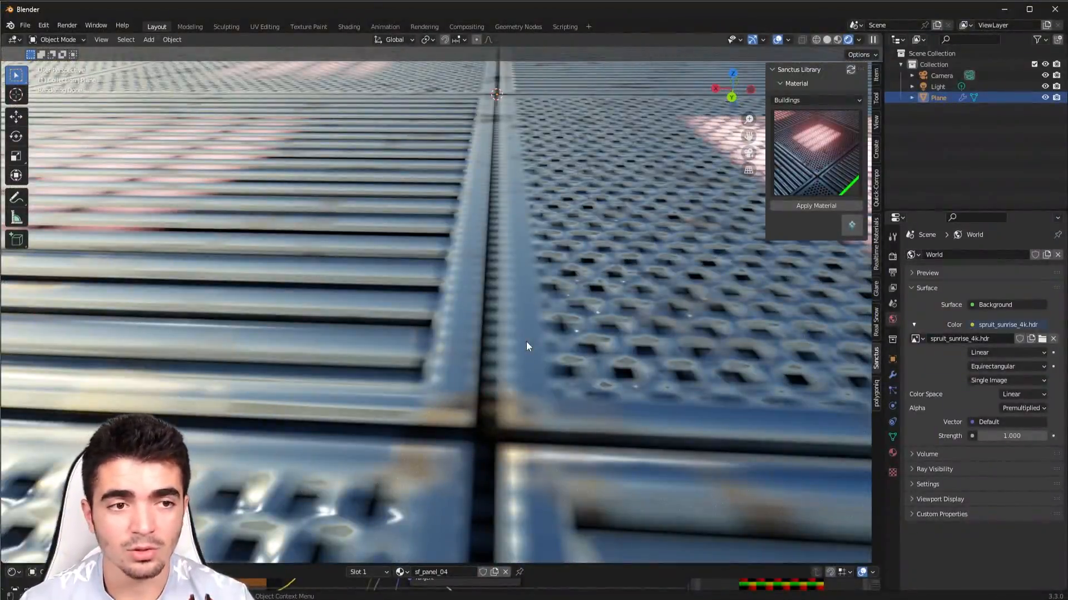
# Glance at the sf_panel_04 node tree, restore the large 3D viewport and view the panel material from farther away
pyautogui.moveTo(428, 563); pyautogui.dragTo(428, 257)
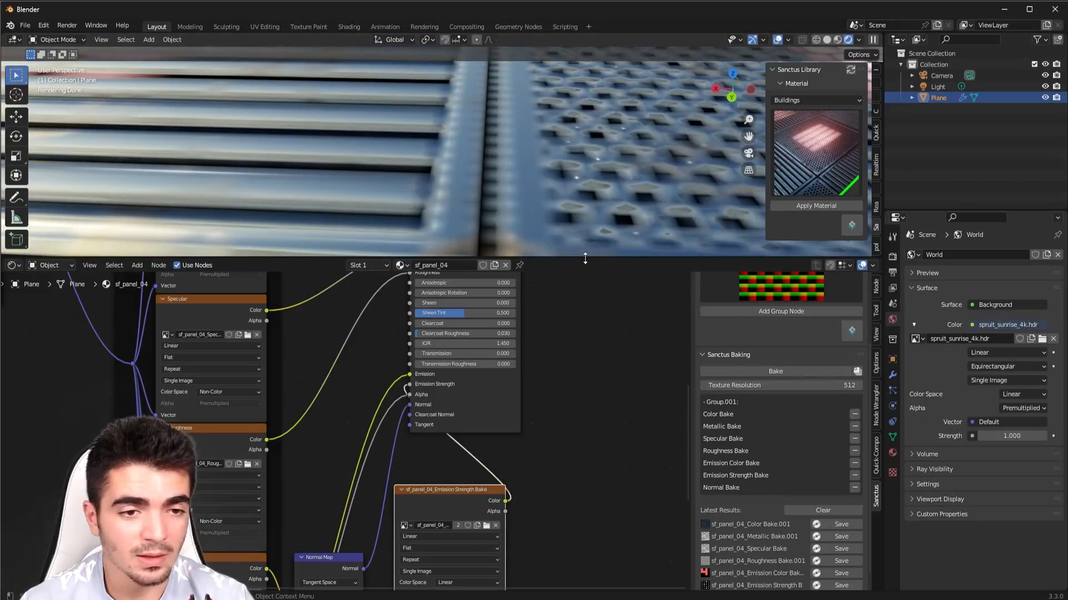
pyautogui.moveTo(584, 259); pyautogui.dragTo(561, 566)
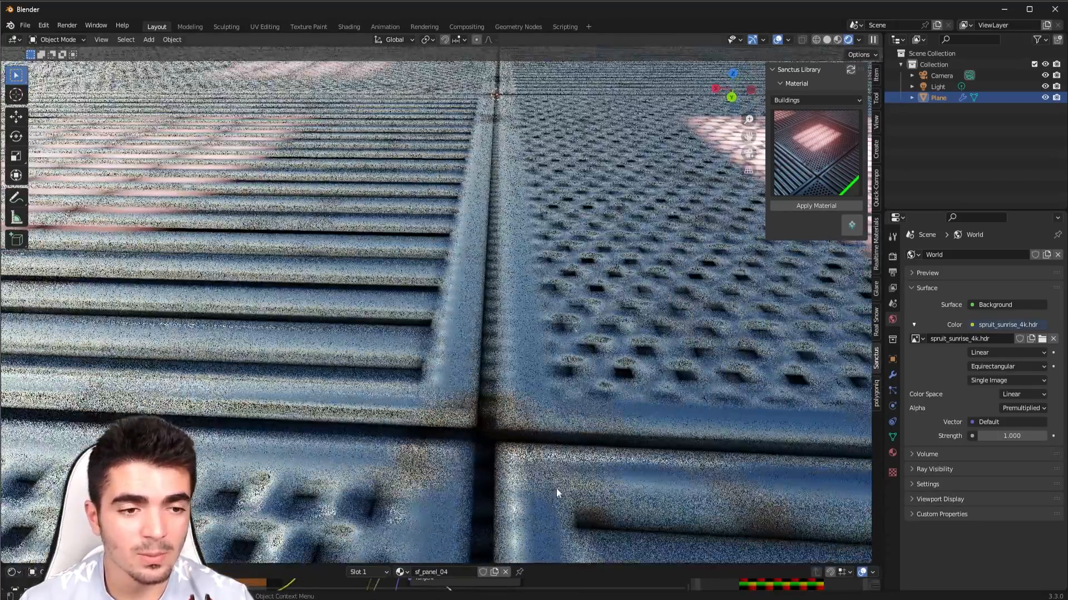
pyautogui.scroll(-6, 556, 489)
pyautogui.moveTo(529, 371); pyautogui.dragTo(513, 394, button='middle')
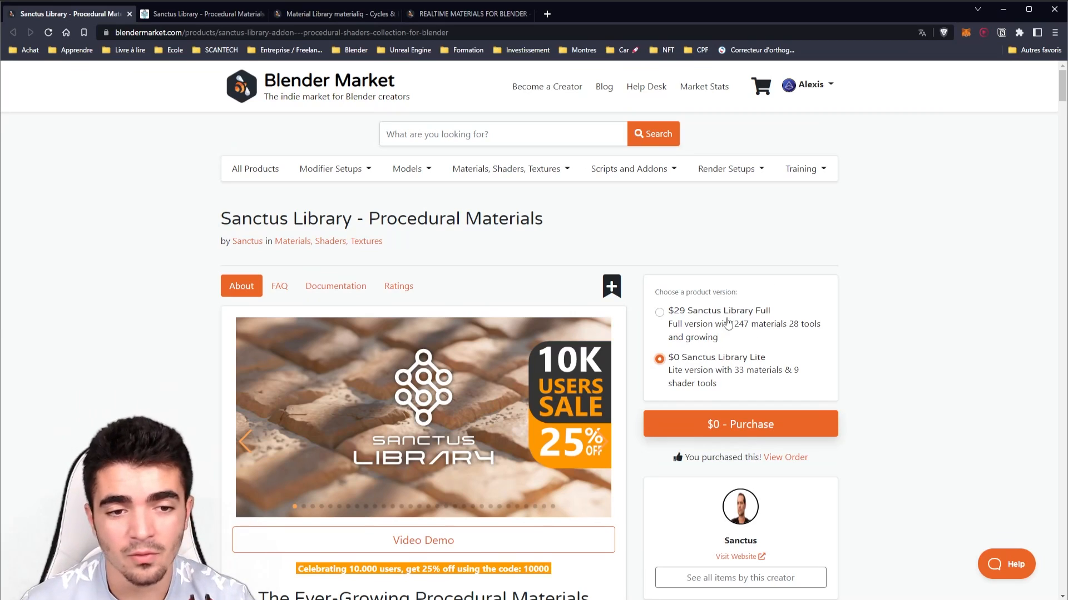
# Switch to the browser, choose the $29 Sanctus Library Full version on Blender Market and highlight the 25% discount code
pyautogui.click(702, 322)
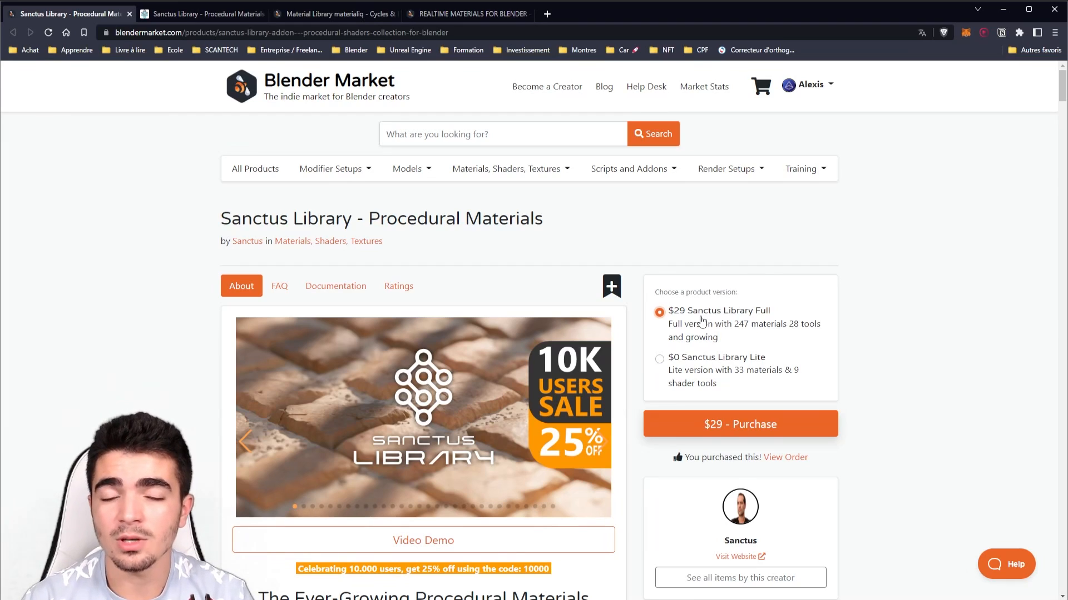
pyautogui.scroll(-2, 625, 341)
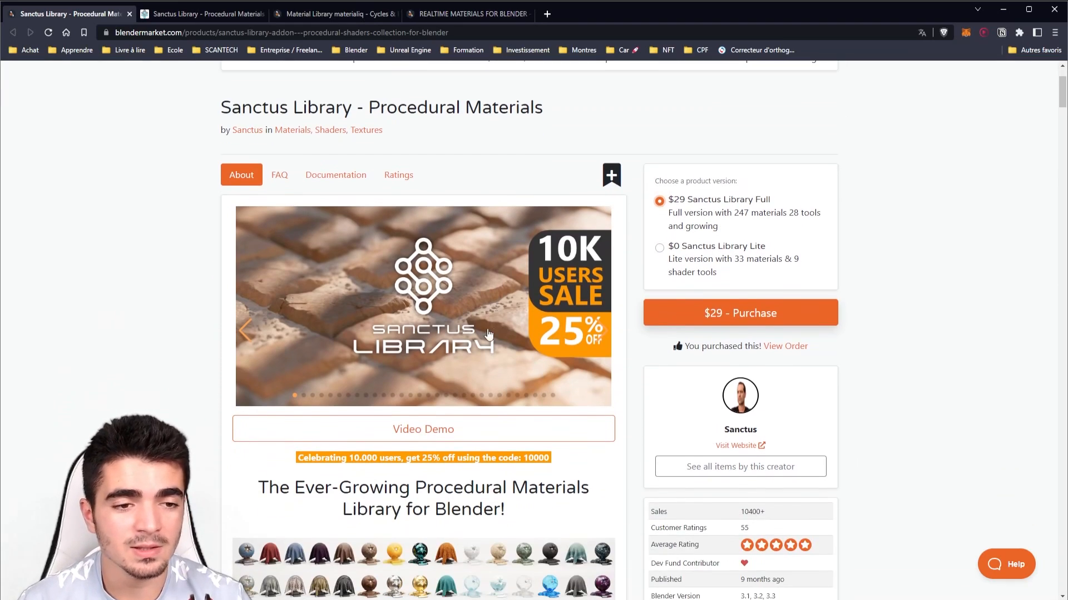
pyautogui.scroll(-1, 626, 341)
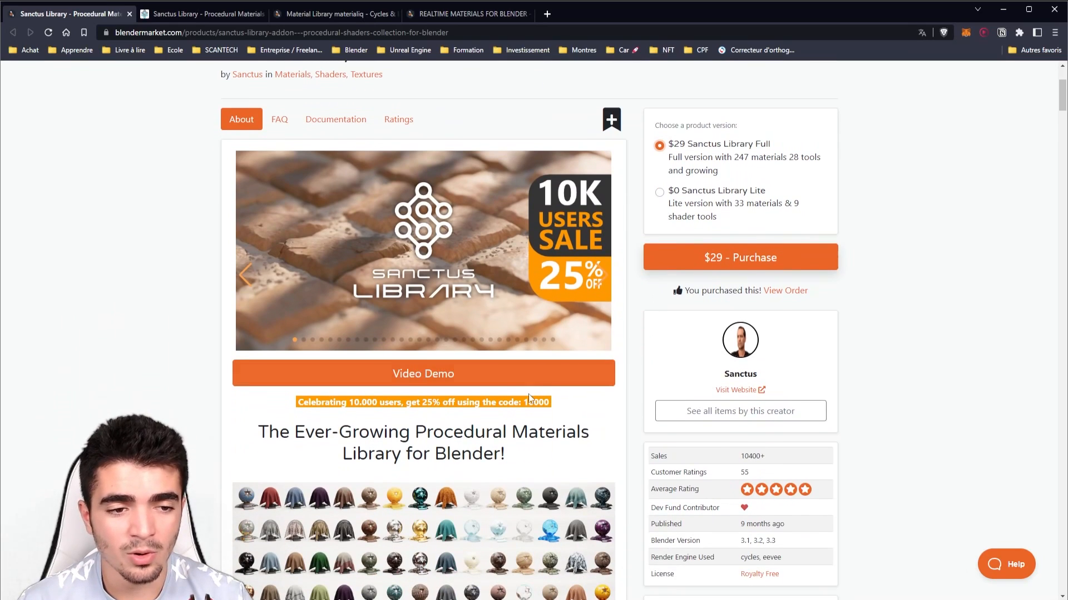
pyautogui.moveTo(524, 402); pyautogui.dragTo(600, 412)
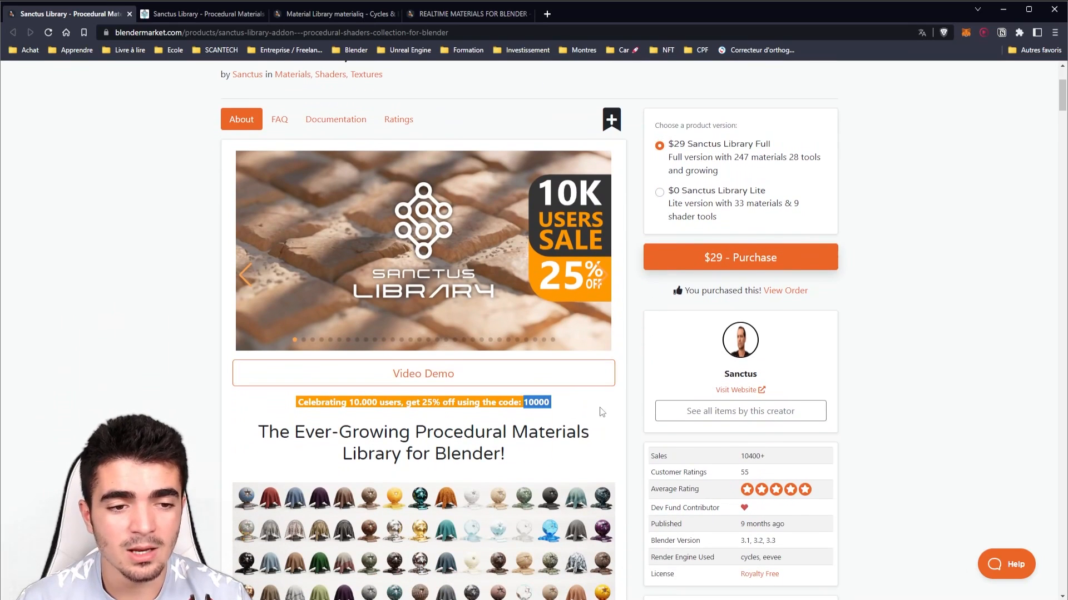
pyautogui.click(723, 458)
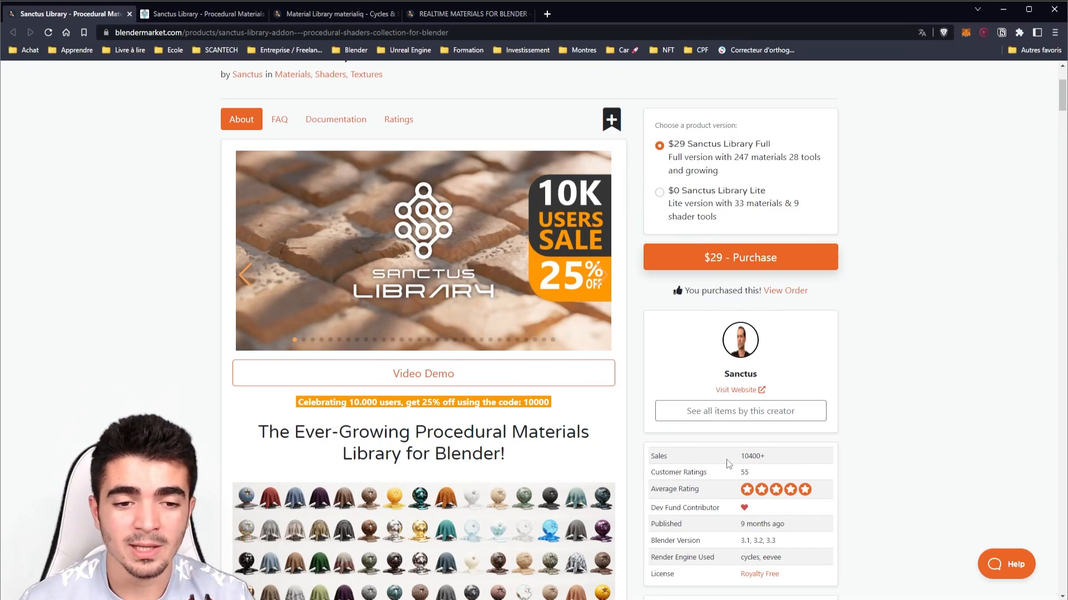
# Highlight the Sales figure in the Sanctus Library product details and return to the version choices
pyautogui.moveTo(751, 459); pyautogui.dragTo(774, 462)
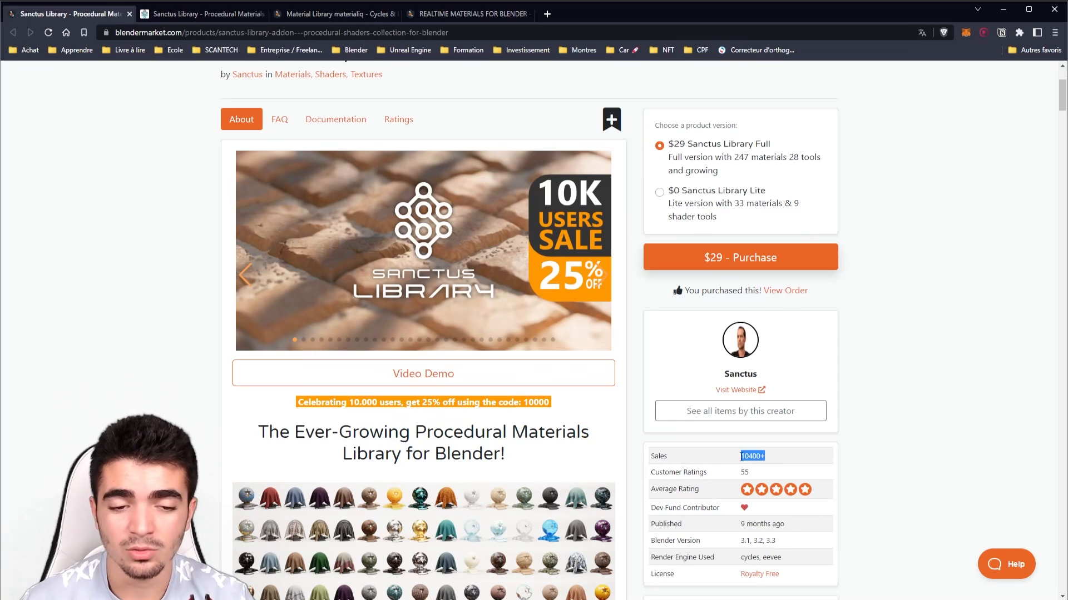
pyautogui.click(721, 459)
pyautogui.scroll(3, 730, 448)
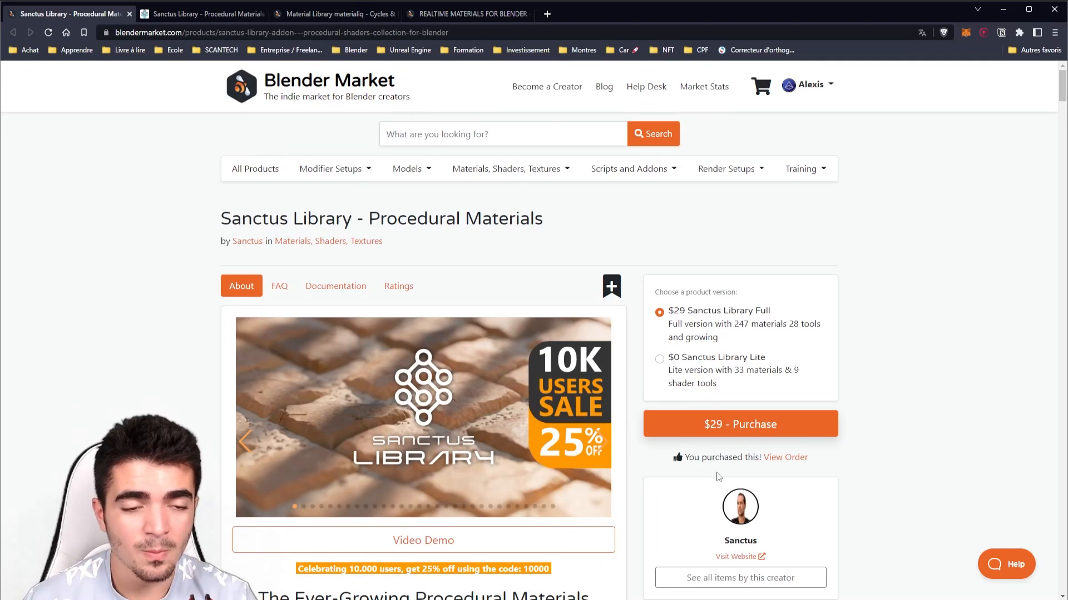
# View the sanctuslibrary.xyz home page and its Free Updates section about new monthly materials
pyautogui.click(165, 13)
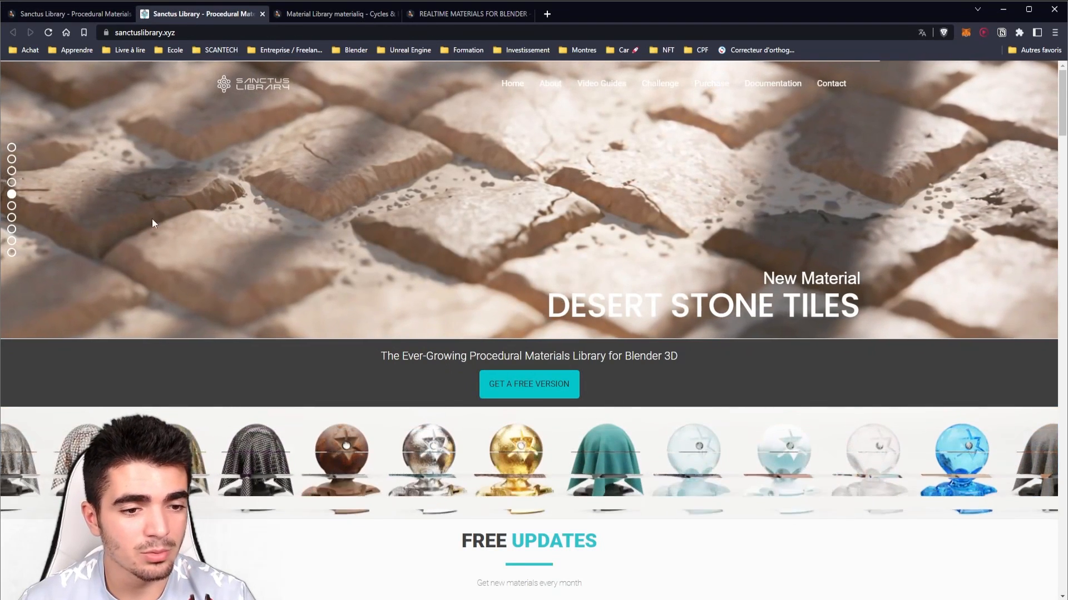
pyautogui.scroll(-1, 261, 223)
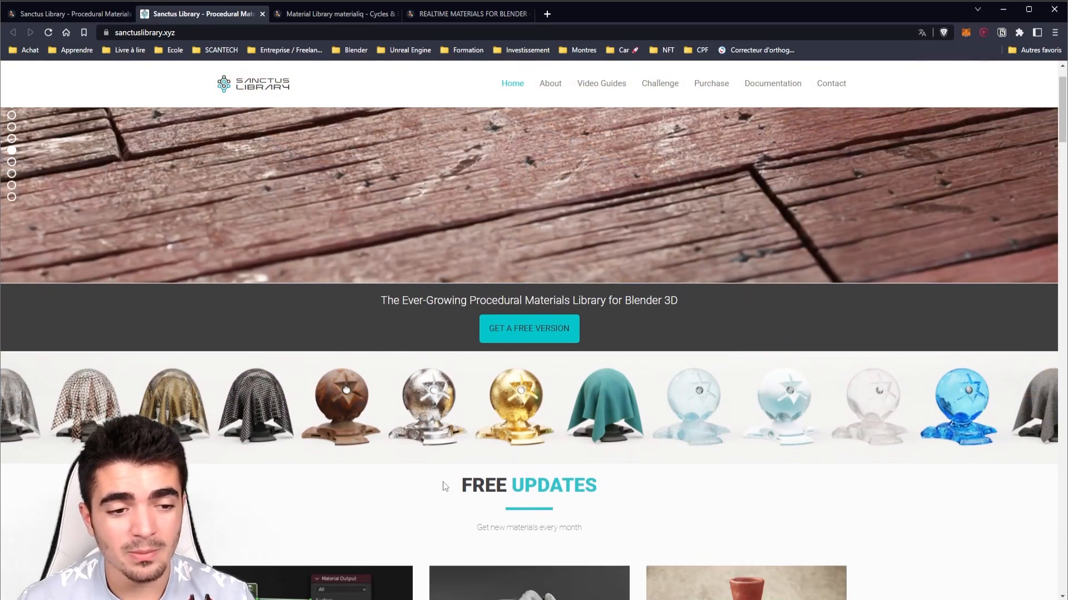
pyautogui.moveTo(467, 536); pyautogui.dragTo(602, 525)
pyautogui.scroll(1, 617, 523)
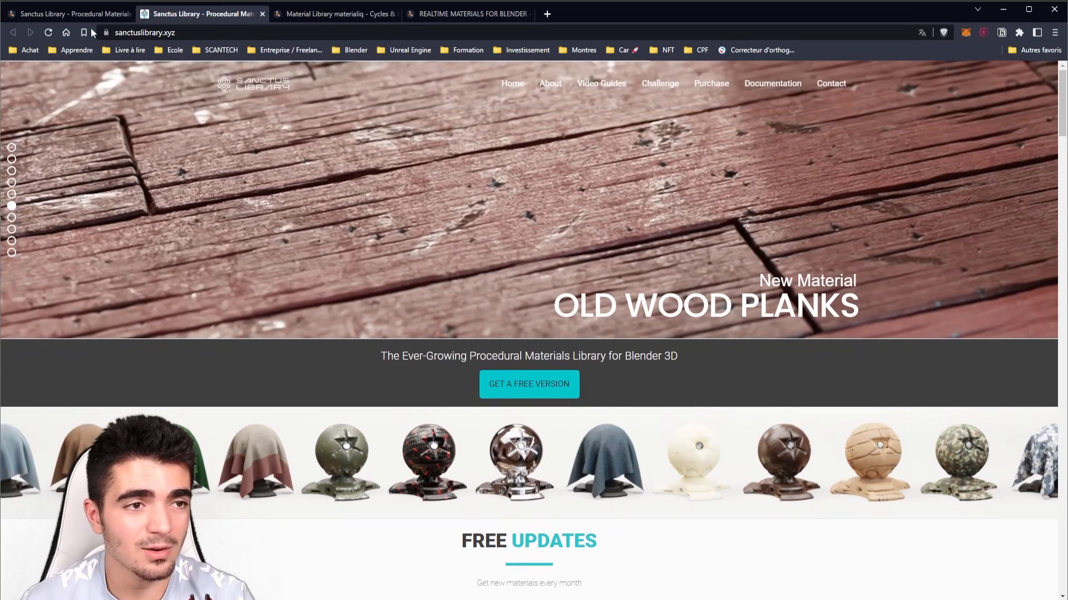
# Compare the Sanctus Library product page and its pricing with the materialiq and Realtime Materials For Blender pages
pyautogui.click(60, 15)
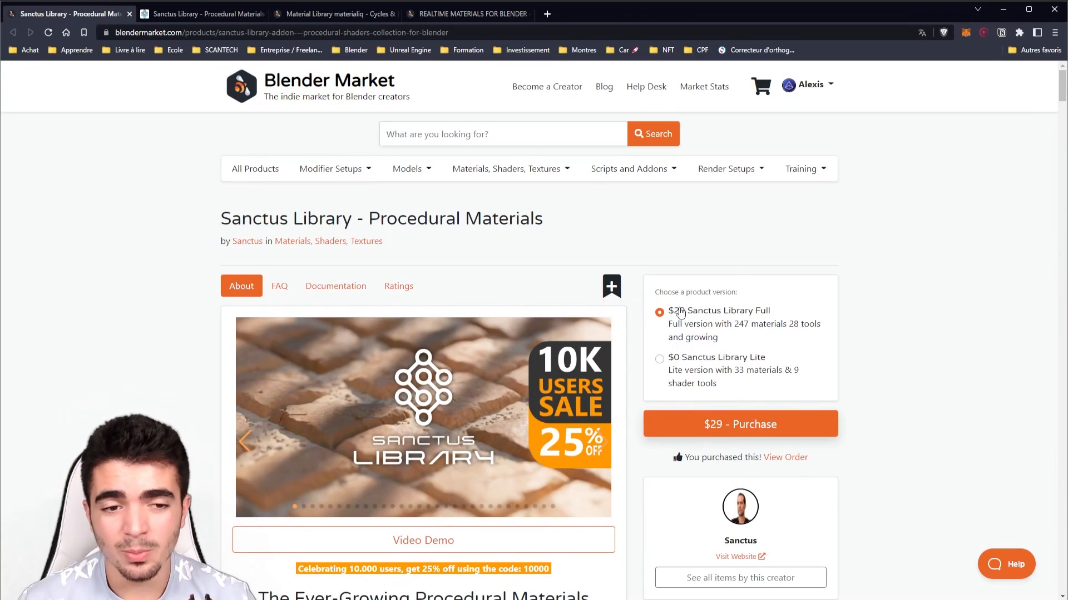
pyautogui.click(333, 15)
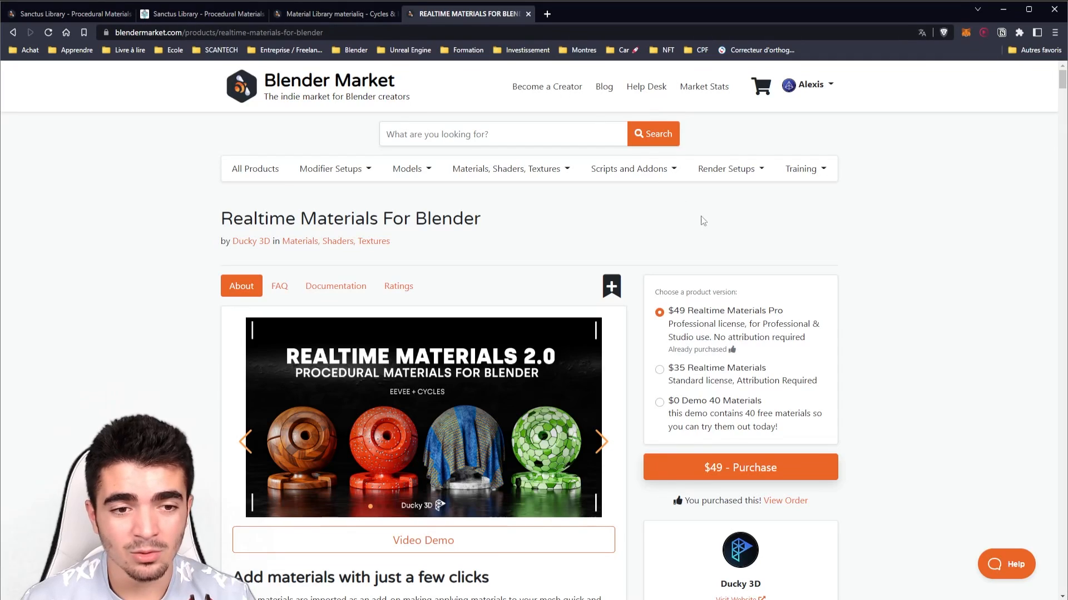
pyautogui.moveTo(721, 316); pyautogui.dragTo(662, 311)
pyautogui.click(70, 14)
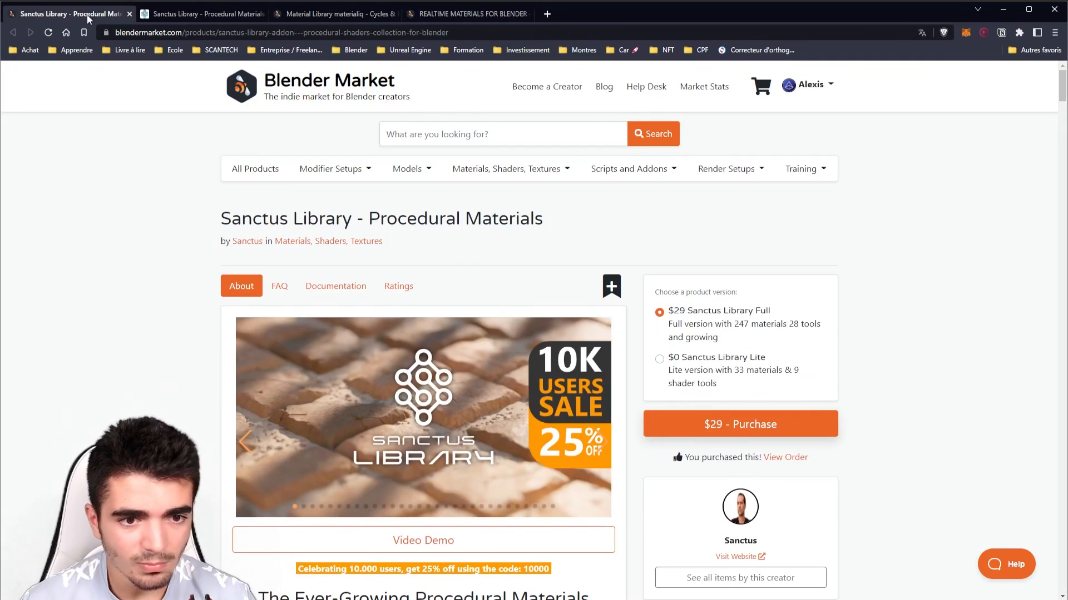